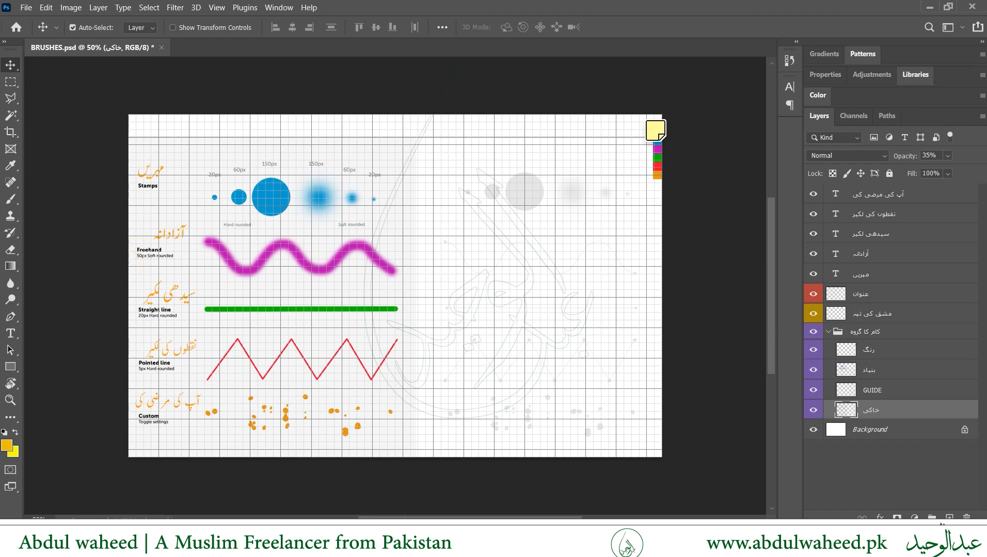
Switch to File Explorer and open BRUSHES.psd from the 12 - BRUSHES folder
{"action": "key", "text": "alt+Tab"}
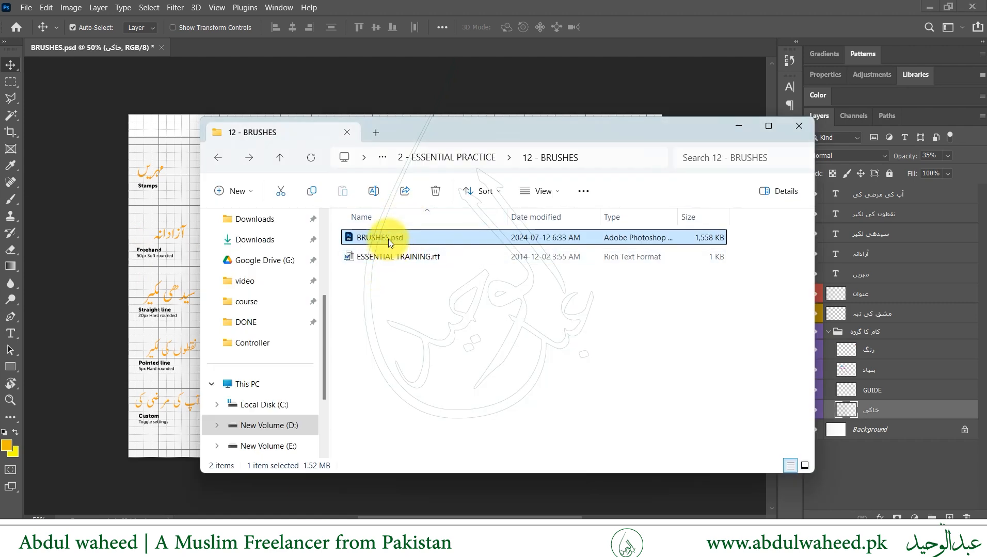
{"action": "double_click", "coordinate": [375, 238]}
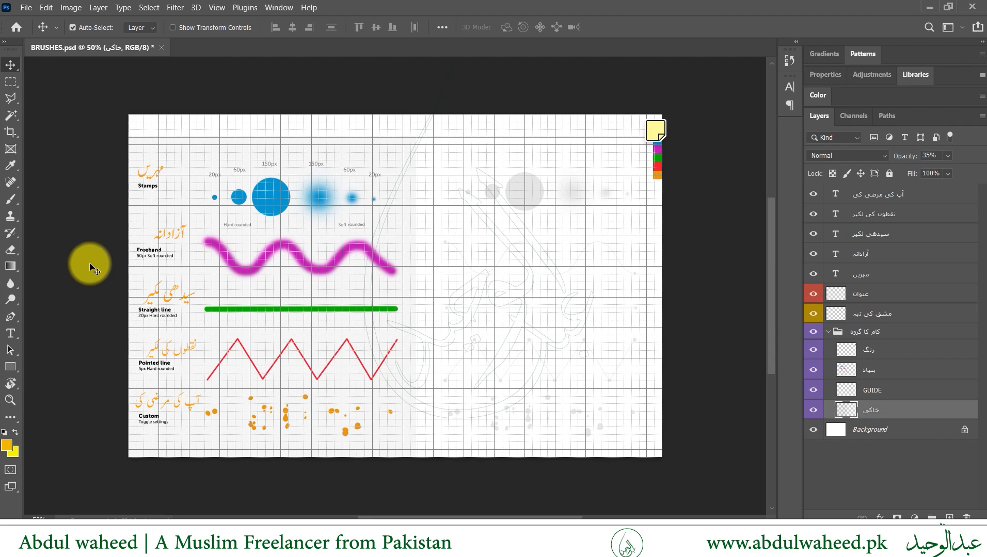
Select the مشق کی تہہ practice layer directly above the work group
{"action": "scroll", "coordinate": [582, 266], "scroll_direction": "up", "scroll_amount": 1}
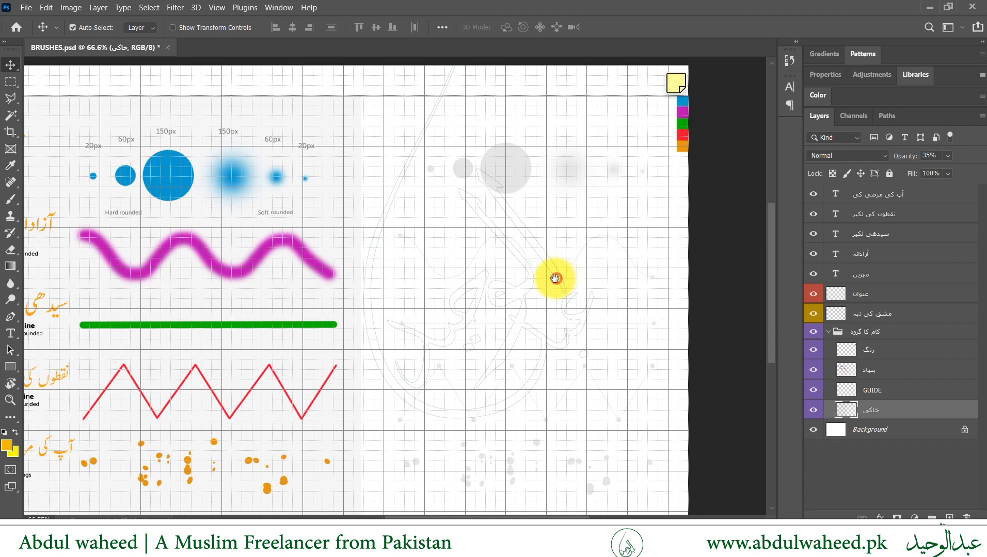
{"action": "scroll", "coordinate": [550, 280], "scroll_direction": "right", "scroll_amount": 2}
{"action": "scroll", "coordinate": [486, 265], "scroll_direction": "up", "scroll_amount": 2}
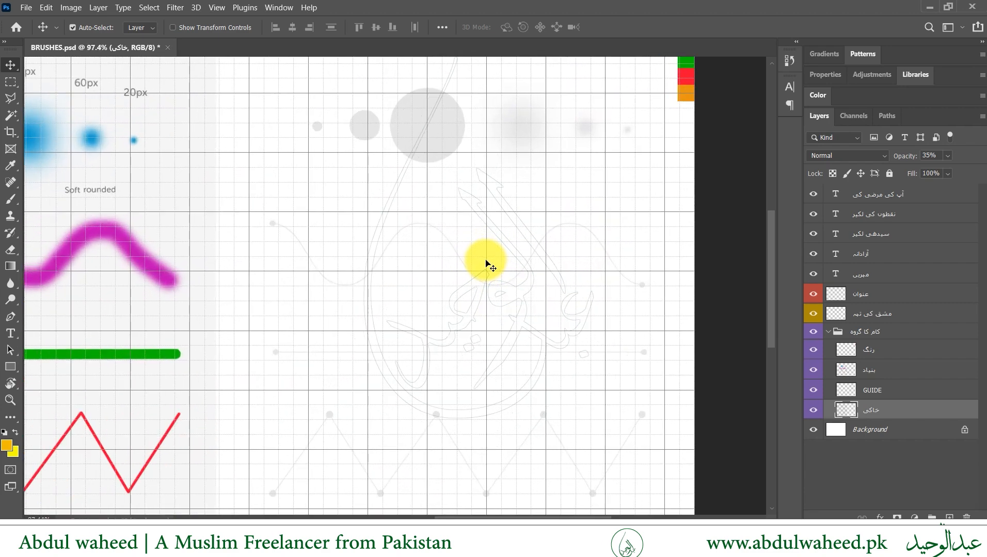
{"action": "scroll", "coordinate": [486, 260], "scroll_direction": "down", "scroll_amount": 2}
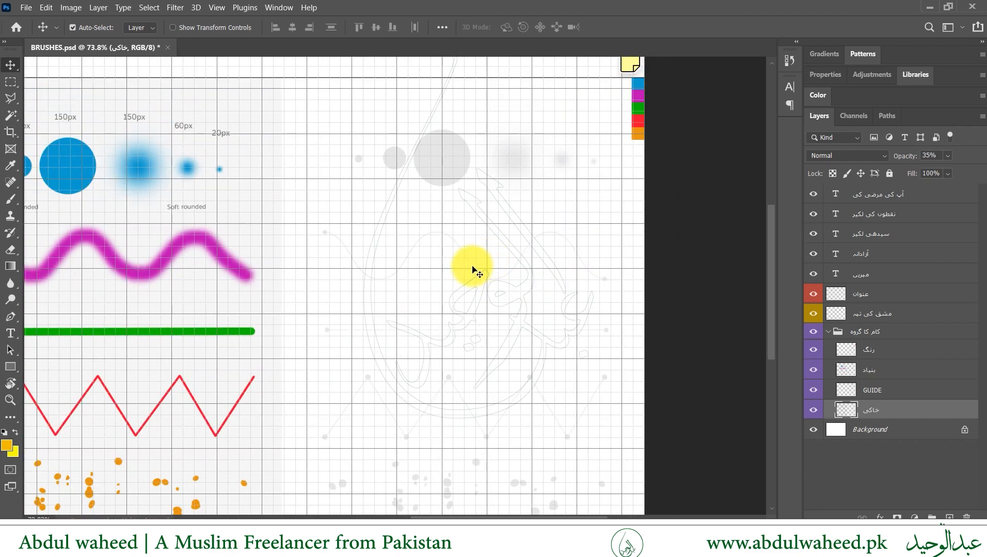
{"action": "left_click_drag", "start_coordinate": [419, 285], "coordinate": [458, 269]}
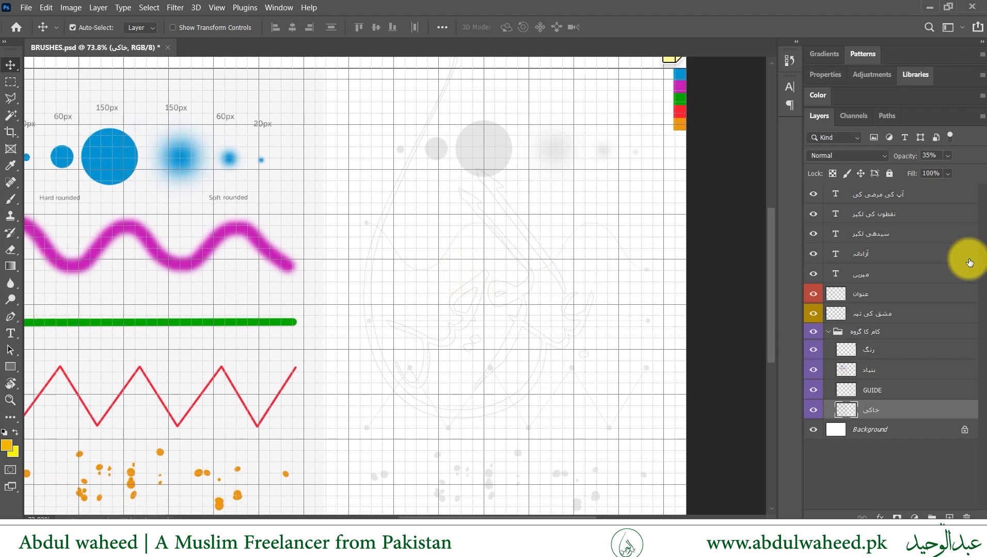
{"action": "left_click", "coordinate": [869, 316]}
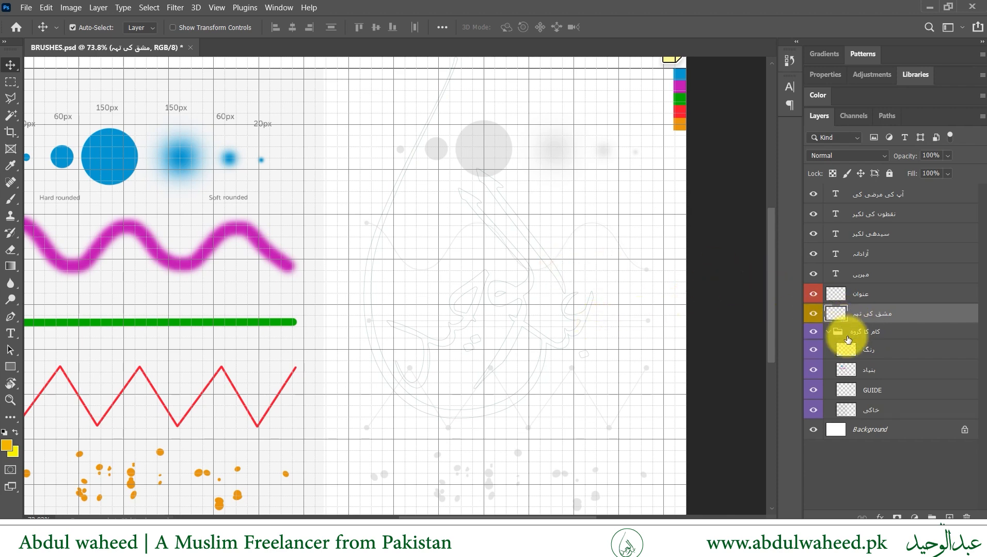
Show the Brushes panel, glance at the Brush Settings, and extend the brush preset list downwards
{"action": "scroll", "coordinate": [396, 283], "scroll_direction": "down", "scroll_amount": 2}
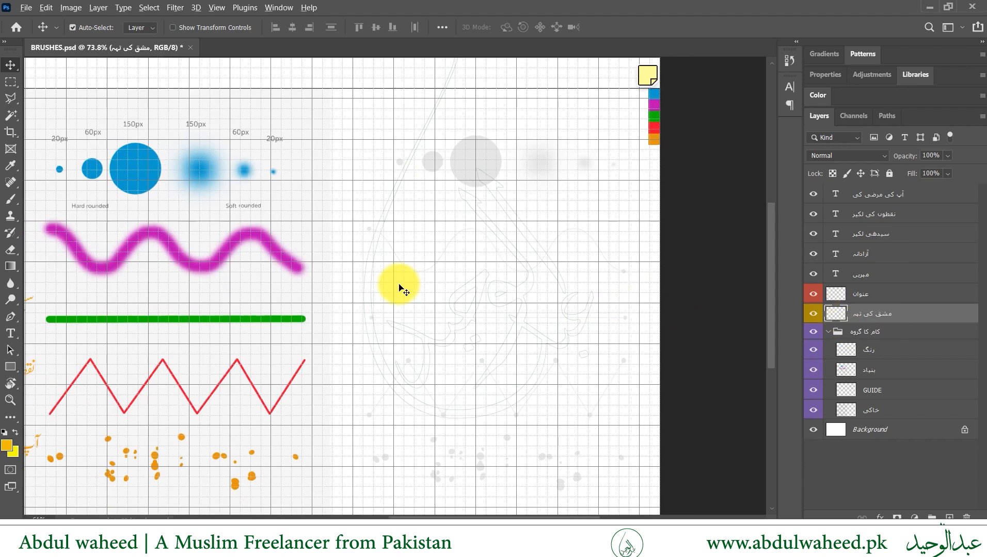
{"action": "scroll", "coordinate": [400, 286], "scroll_direction": "up", "scroll_amount": 1}
{"action": "left_click_drag", "start_coordinate": [568, 260], "coordinate": [528, 262]}
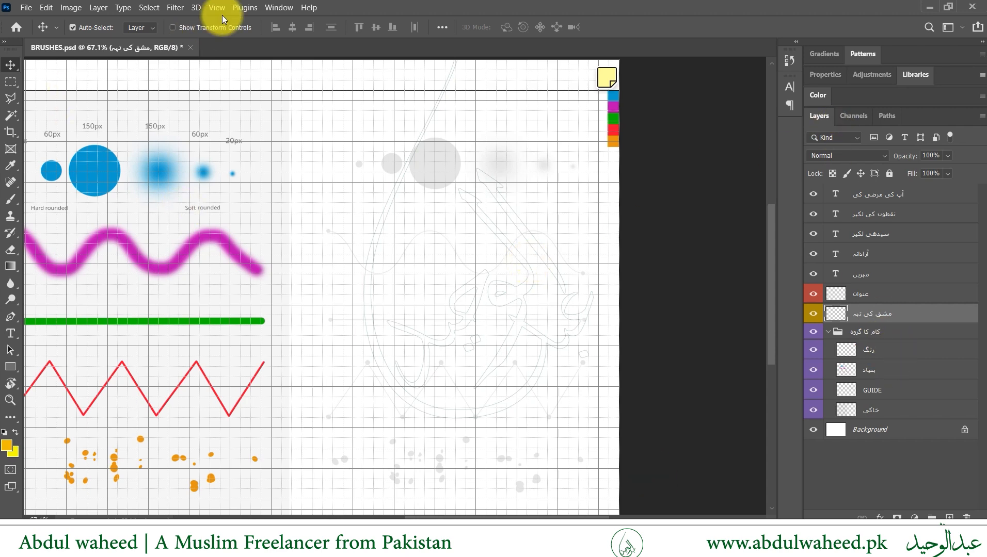
{"action": "left_click", "coordinate": [288, 8]}
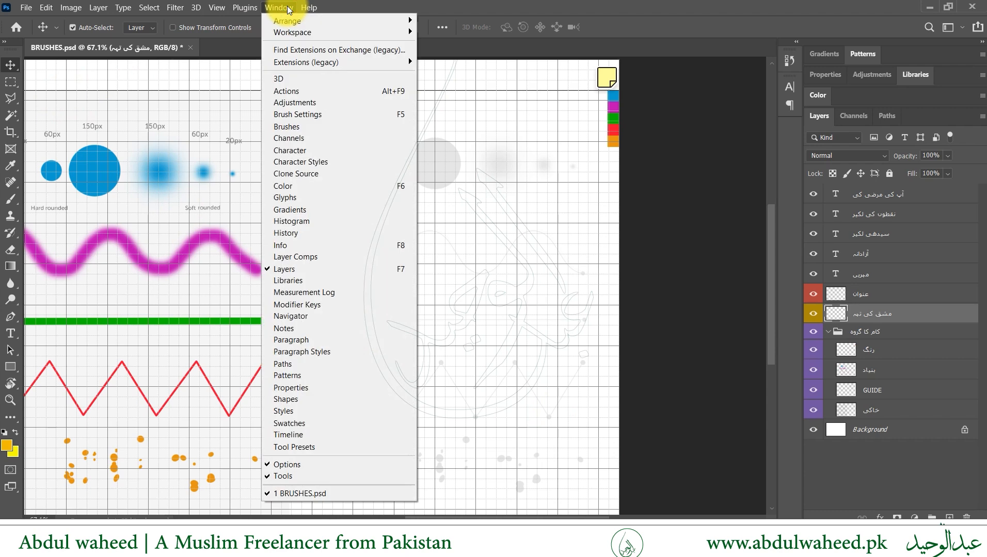
{"action": "left_click", "coordinate": [304, 128]}
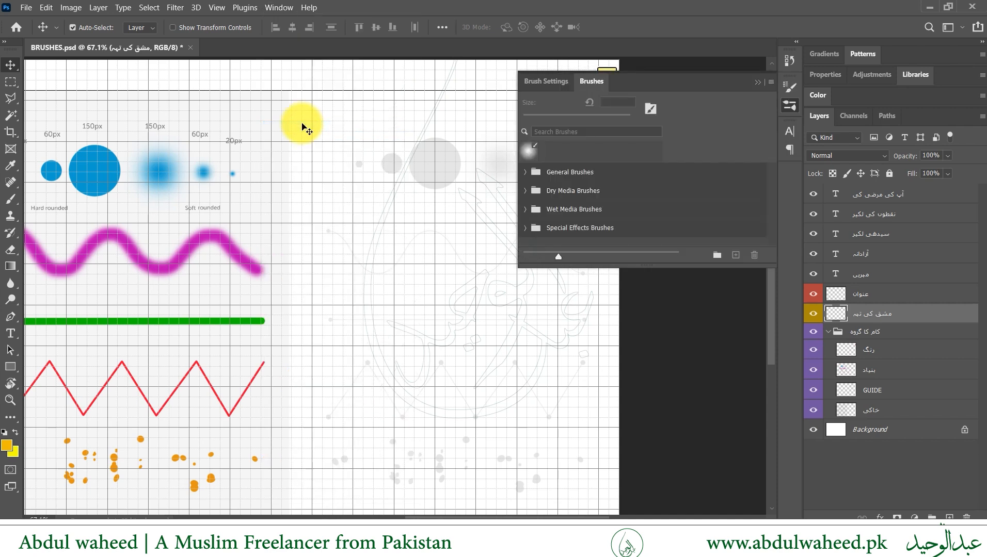
{"action": "left_click", "coordinate": [548, 85]}
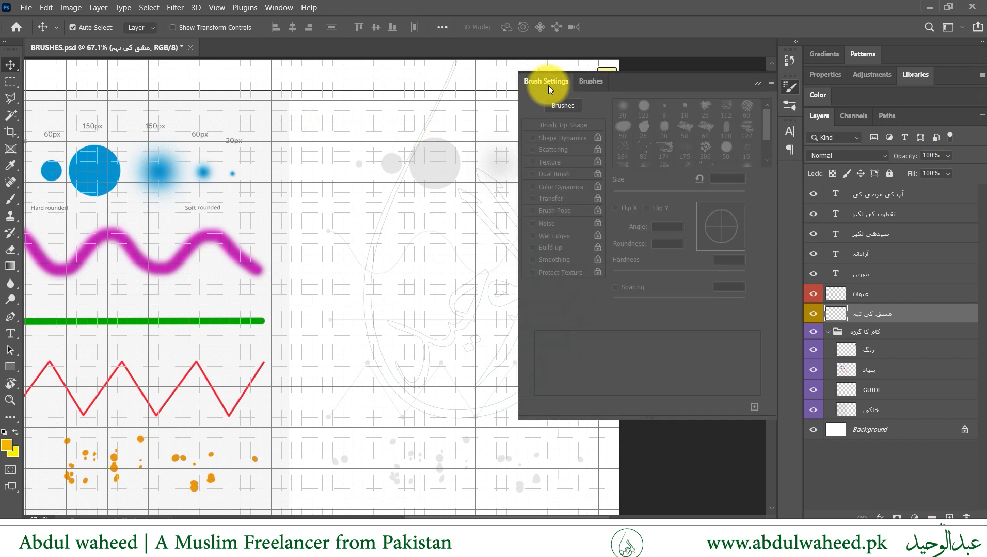
{"action": "left_click", "coordinate": [583, 80]}
{"action": "left_click_drag", "start_coordinate": [705, 264], "coordinate": [705, 411]}
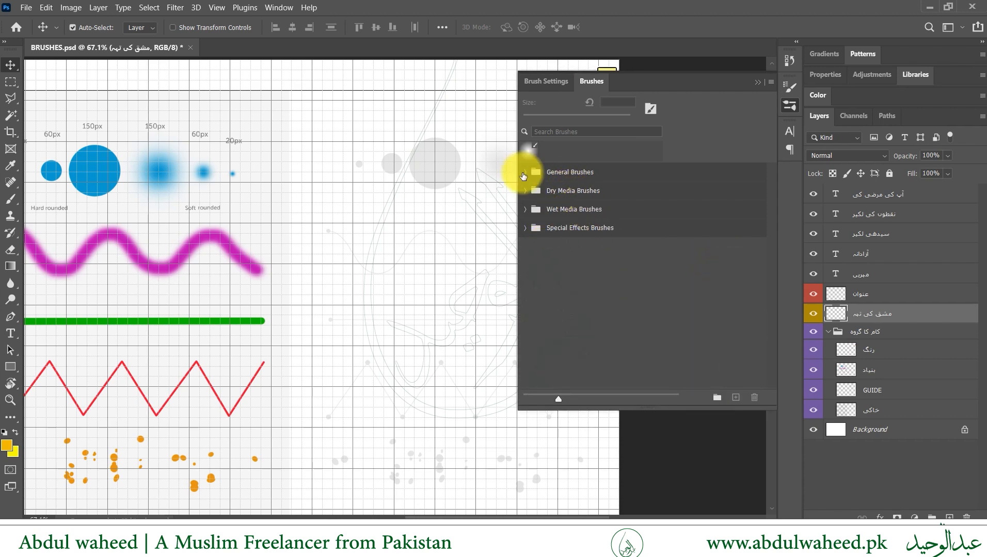
Expand the General Brushes group, pick the Hard Round preset, and switch back to the Move tool
{"action": "left_click", "coordinate": [523, 172]}
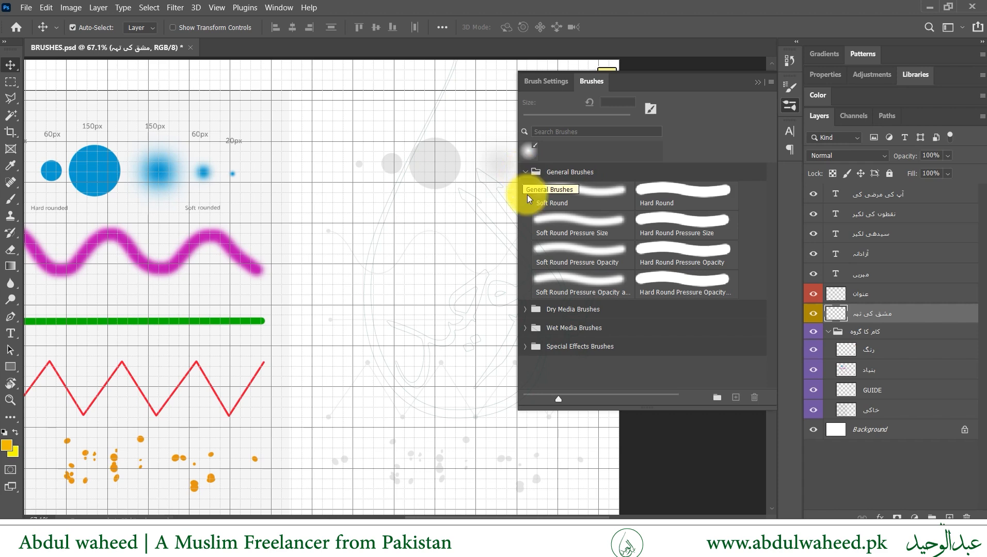
{"action": "left_click", "coordinate": [661, 201]}
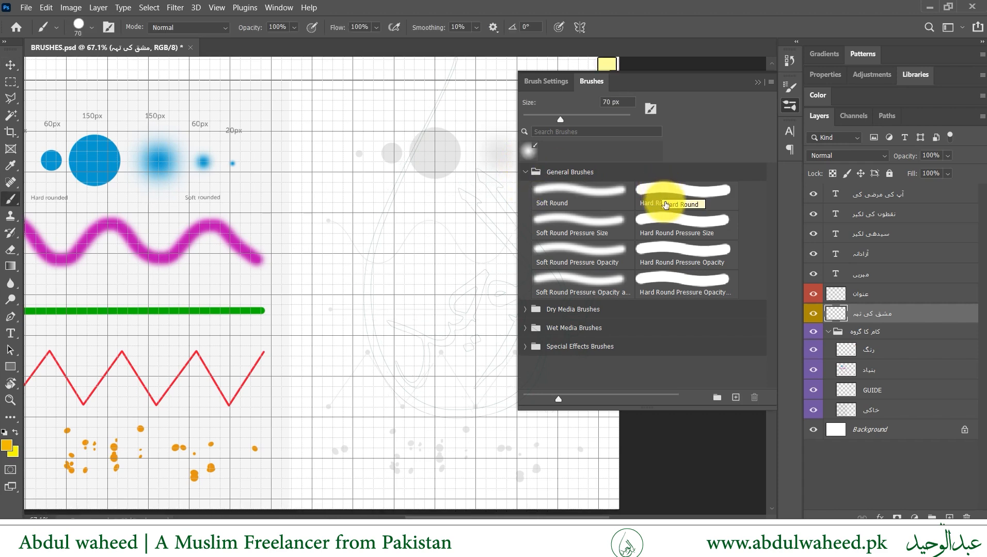
{"action": "key", "text": "v"}
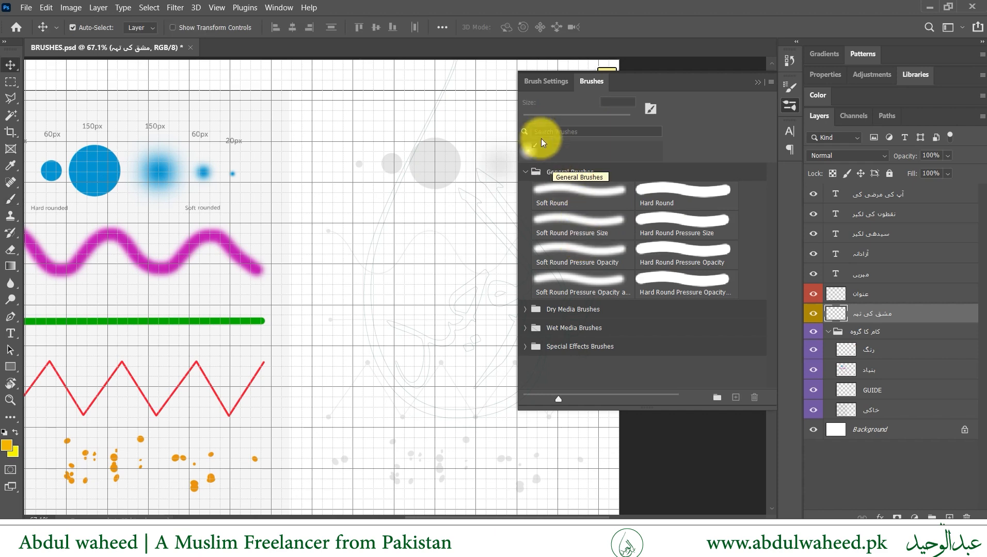
Search the brush presets for "hard" and clear the search to list all presets again
{"action": "left_click", "coordinate": [547, 132]}
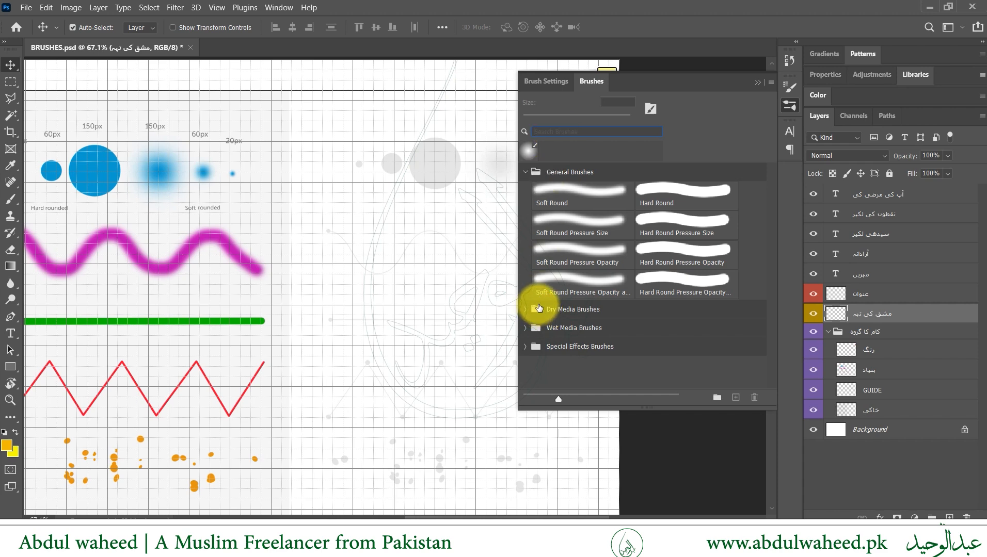
{"action": "type", "text": "hard"}
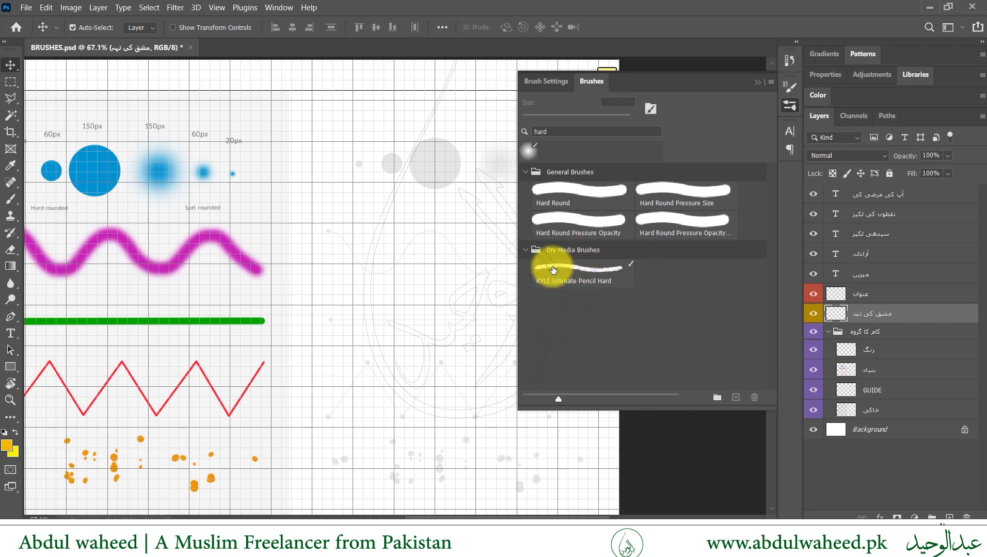
{"action": "left_click_drag", "start_coordinate": [450, 291], "coordinate": [300, 280]}
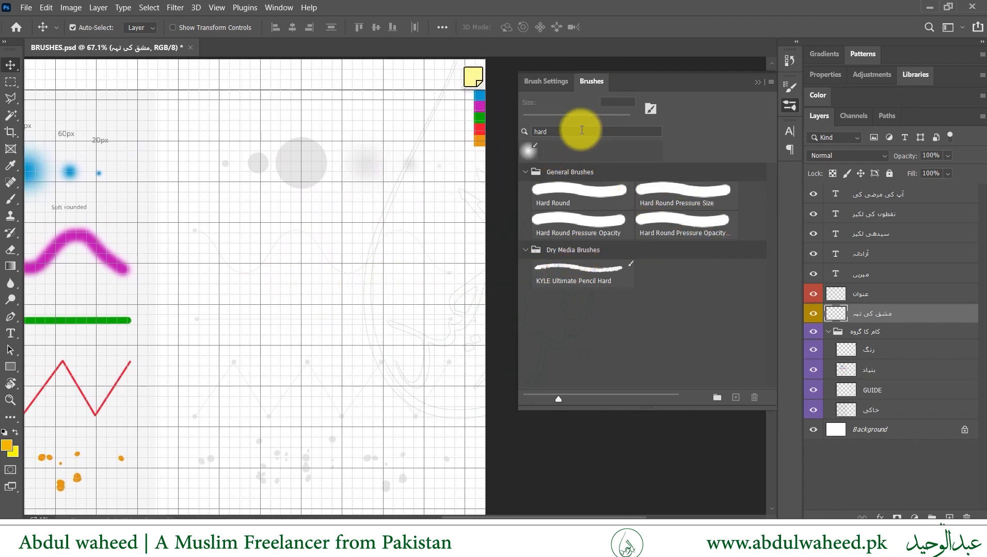
{"action": "left_click", "coordinate": [583, 132]}
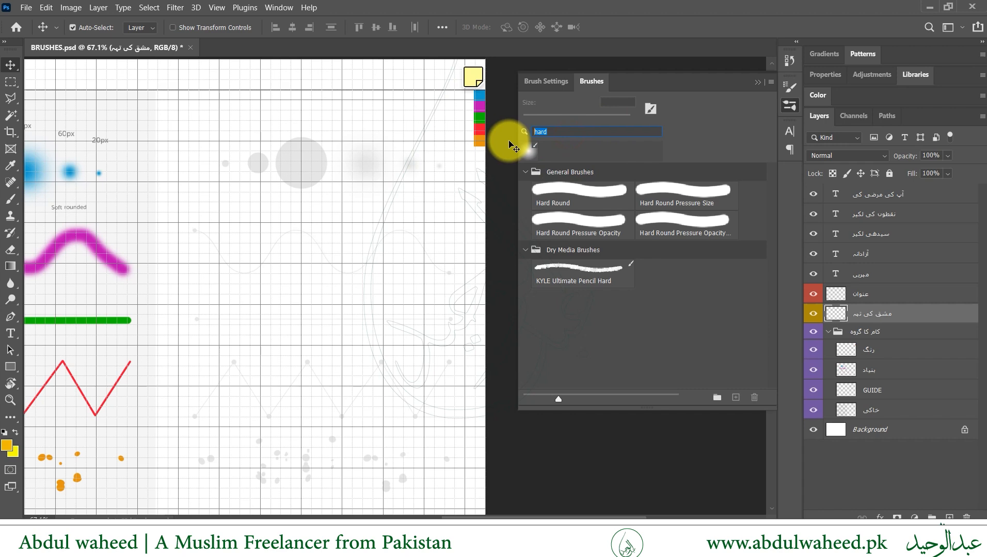
{"action": "key", "text": "BackSpace"}
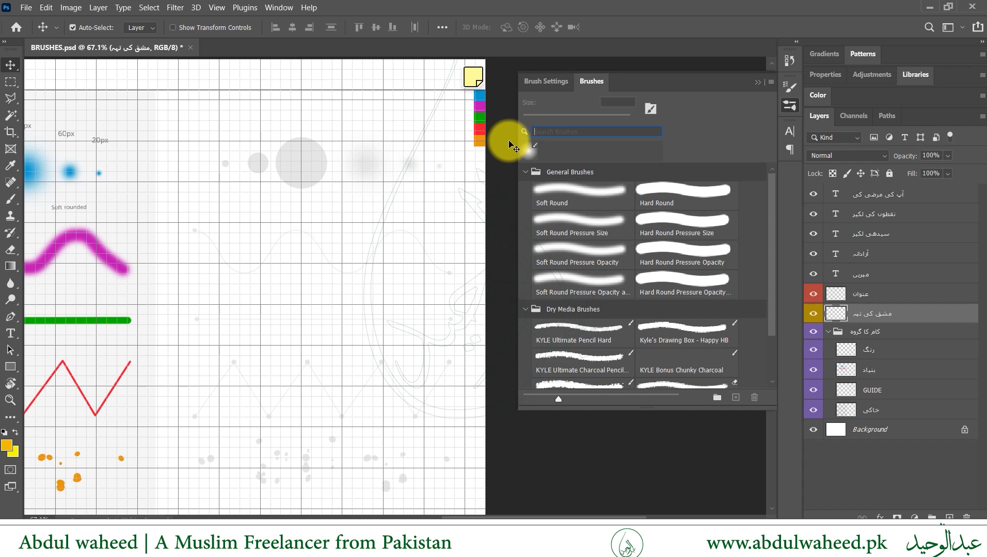
Choose the Hard Round Pressure Size brush and set its size to 50 px
{"action": "mouse_move", "coordinate": [277, 242]}
{"action": "left_mouse_down"}
{"action": "mouse_move", "coordinate": [423, 238]}
{"action": "mouse_move", "coordinate": [470, 222]}
{"action": "mouse_move", "coordinate": [484, 258]}
{"action": "left_mouse_up"}
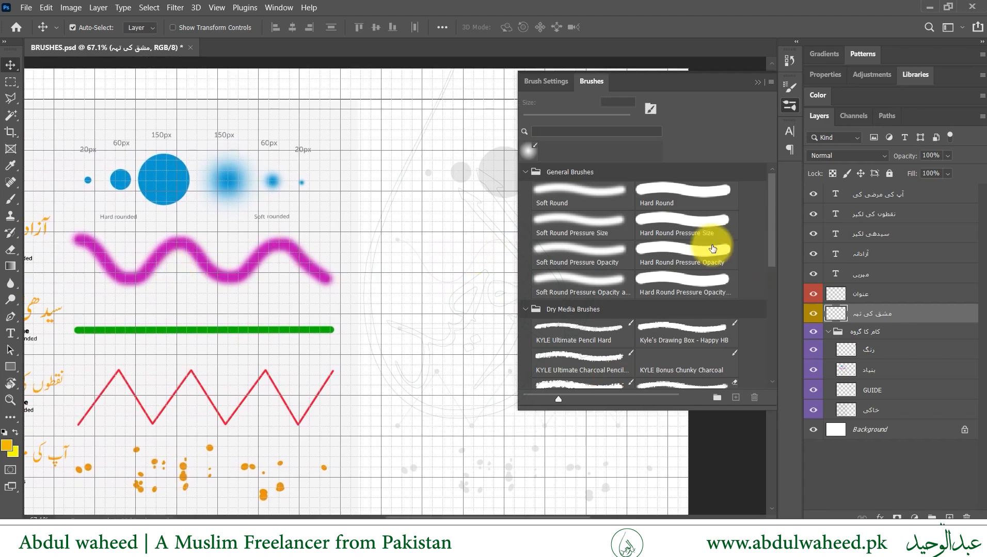
{"action": "left_click", "coordinate": [703, 225]}
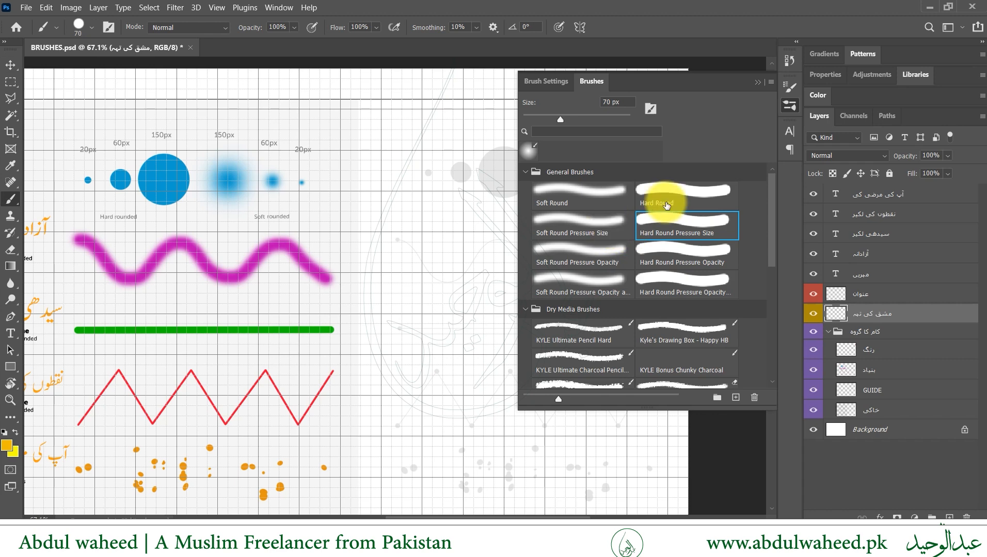
{"action": "left_click", "coordinate": [666, 201]}
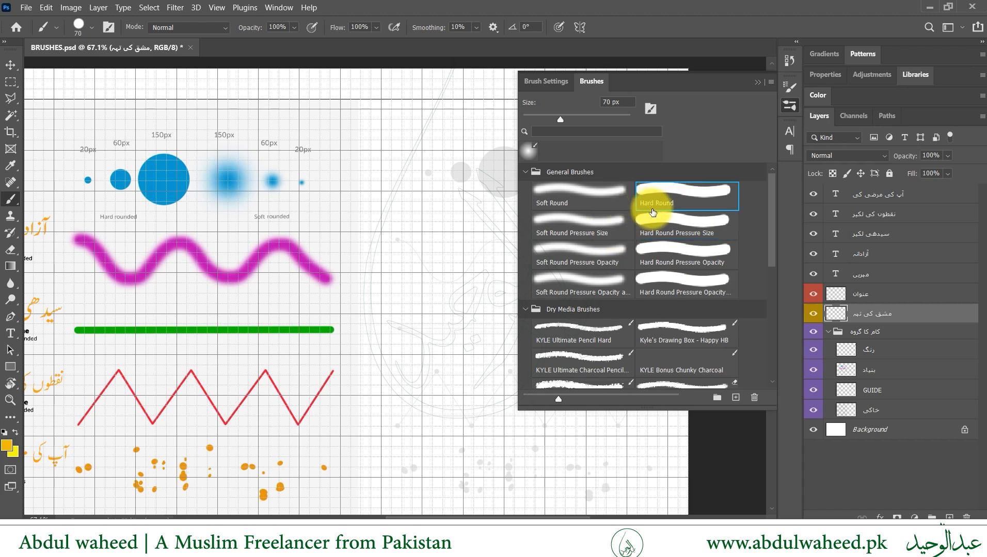
{"action": "left_click", "coordinate": [668, 226]}
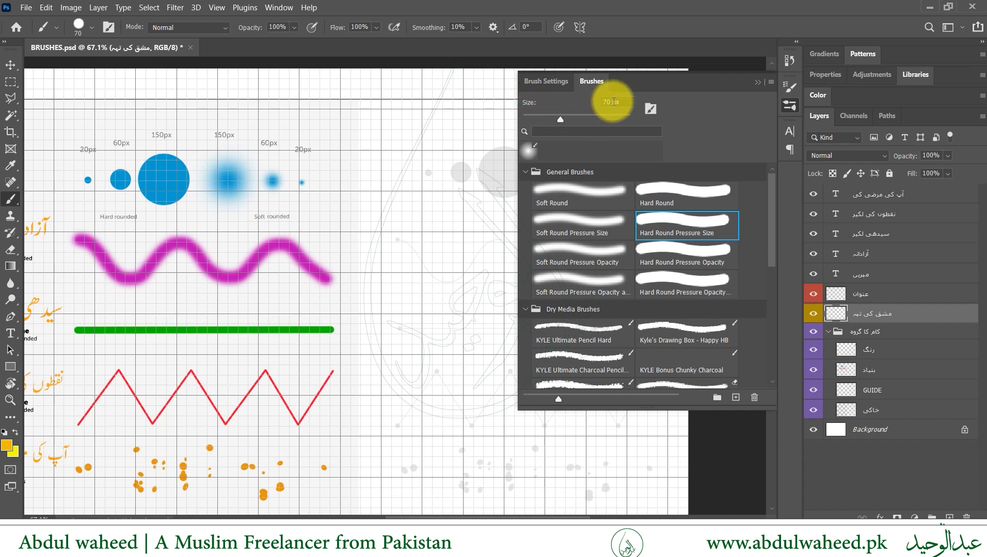
{"action": "mouse_move", "coordinate": [562, 120]}
{"action": "left_mouse_down"}
{"action": "mouse_move", "coordinate": [545, 123]}
{"action": "mouse_move", "coordinate": [596, 119]}
{"action": "mouse_move", "coordinate": [584, 120]}
{"action": "left_mouse_up"}
{"action": "left_click", "coordinate": [620, 102]}
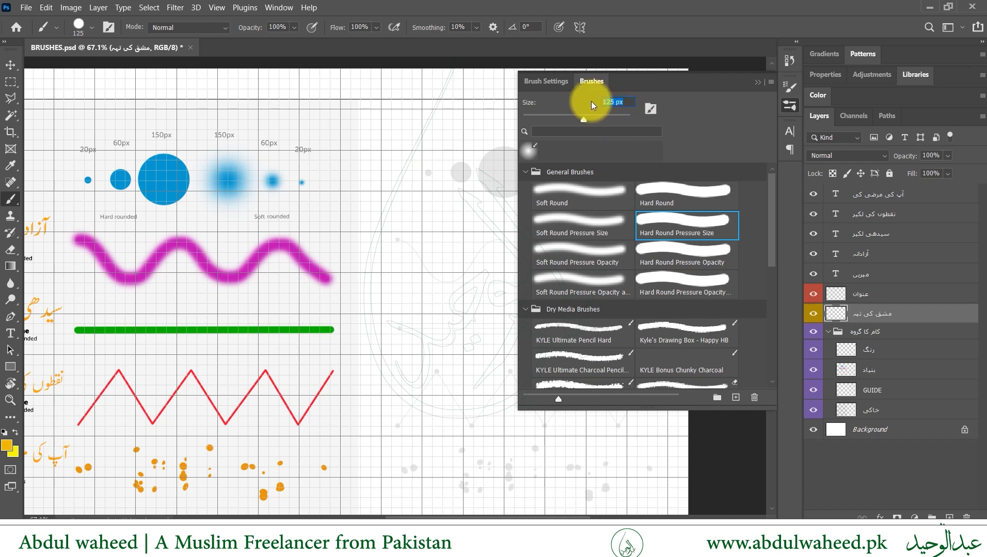
{"action": "type", "text": "50"}
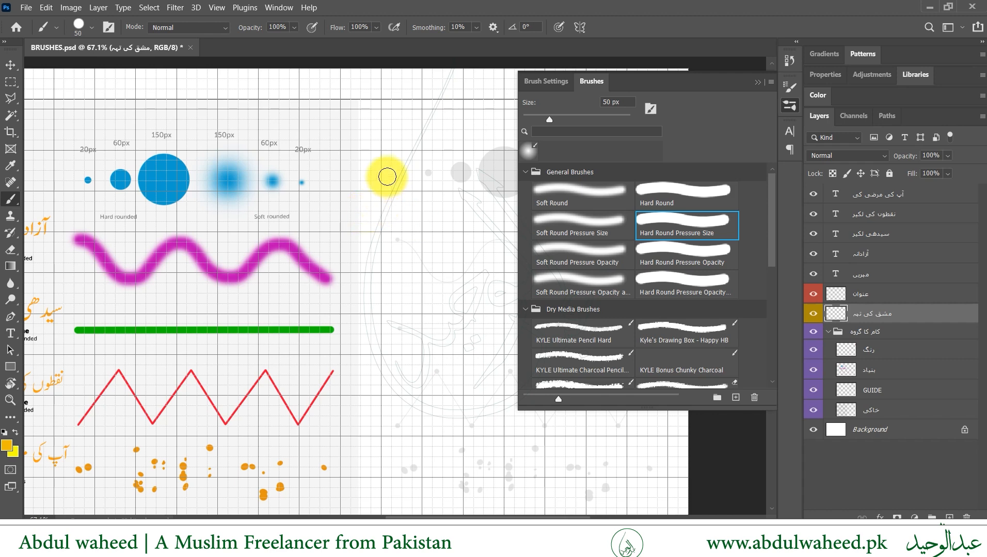
Paint orange freehand test strokes with the hard 50 px brush on the blank practice area and undo them
{"action": "left_click_drag", "start_coordinate": [387, 176], "coordinate": [387, 267]}
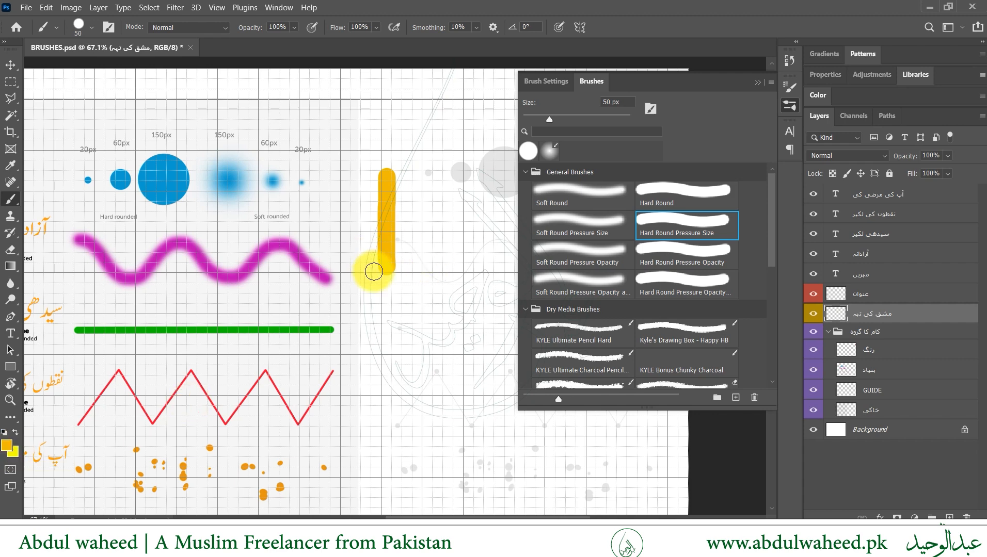
{"action": "mouse_move", "coordinate": [394, 259]}
{"action": "left_mouse_down"}
{"action": "mouse_move", "coordinate": [433, 245]}
{"action": "mouse_move", "coordinate": [454, 281]}
{"action": "mouse_move", "coordinate": [433, 288]}
{"action": "mouse_move", "coordinate": [393, 257]}
{"action": "left_mouse_up"}
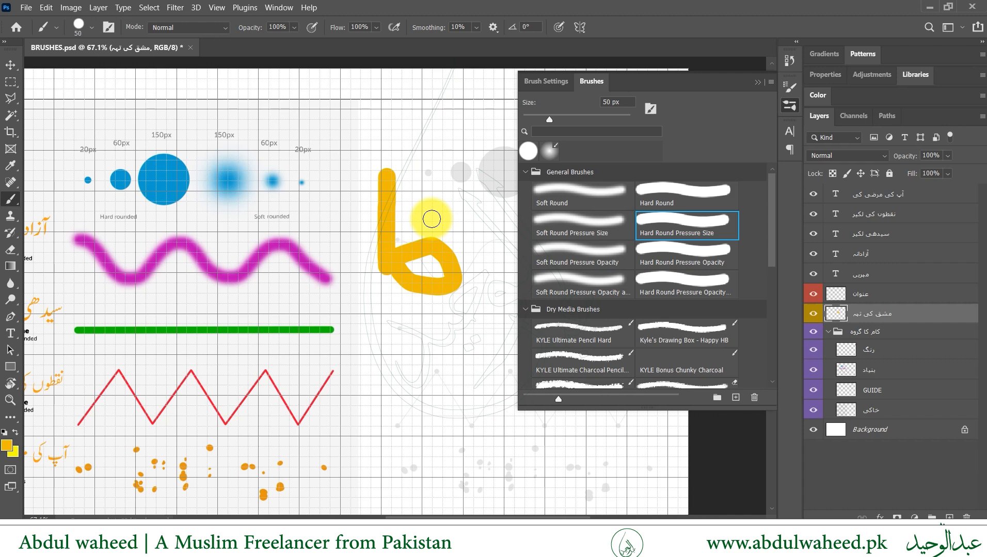
{"action": "key", "text": "ctrl+z"}
{"action": "key", "text": "ctrl+z"}
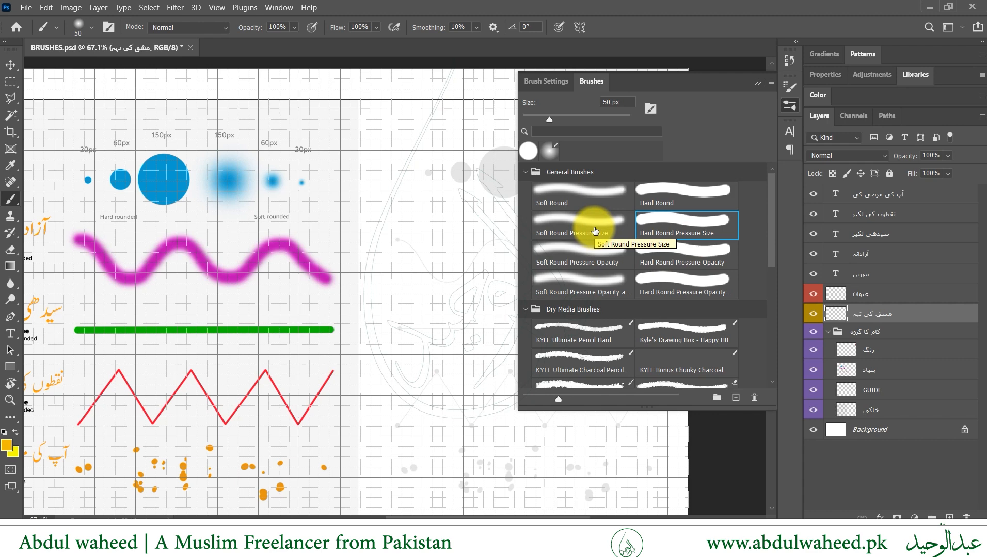
Choose the Soft Round Pressure Size brush, paint a looping 50 px test stroke on the practice area, and undo it
{"action": "left_click", "coordinate": [594, 228]}
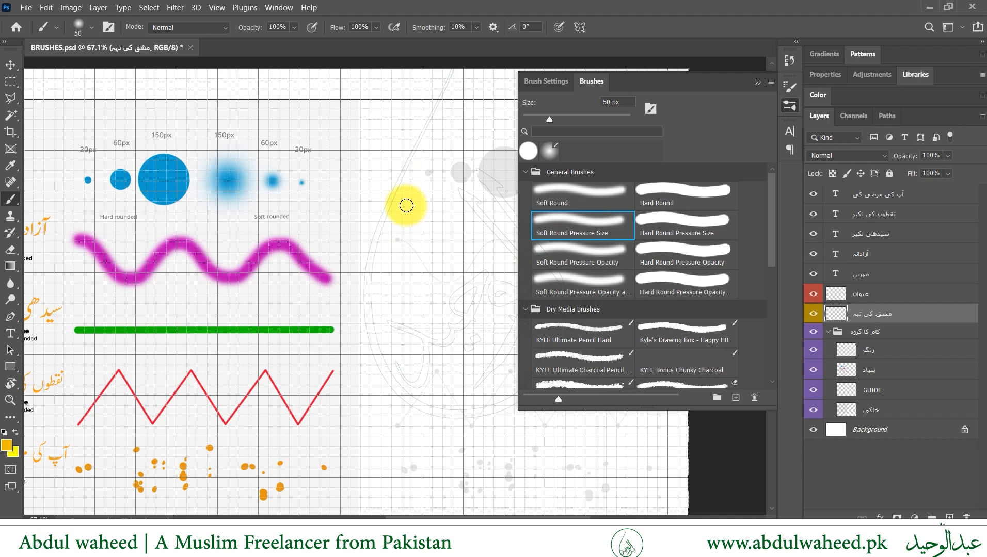
{"action": "mouse_move", "coordinate": [391, 189]}
{"action": "left_mouse_down"}
{"action": "mouse_move", "coordinate": [414, 277]}
{"action": "mouse_move", "coordinate": [378, 281]}
{"action": "mouse_move", "coordinate": [371, 244]}
{"action": "mouse_move", "coordinate": [391, 239]}
{"action": "mouse_move", "coordinate": [425, 293]}
{"action": "mouse_move", "coordinate": [436, 343]}
{"action": "mouse_move", "coordinate": [460, 307]}
{"action": "mouse_move", "coordinate": [468, 267]}
{"action": "mouse_move", "coordinate": [424, 291]}
{"action": "mouse_move", "coordinate": [390, 363]}
{"action": "mouse_move", "coordinate": [388, 394]}
{"action": "mouse_move", "coordinate": [429, 407]}
{"action": "mouse_move", "coordinate": [436, 424]}
{"action": "mouse_move", "coordinate": [428, 437]}
{"action": "mouse_move", "coordinate": [378, 437]}
{"action": "mouse_move", "coordinate": [419, 378]}
{"action": "left_mouse_up"}
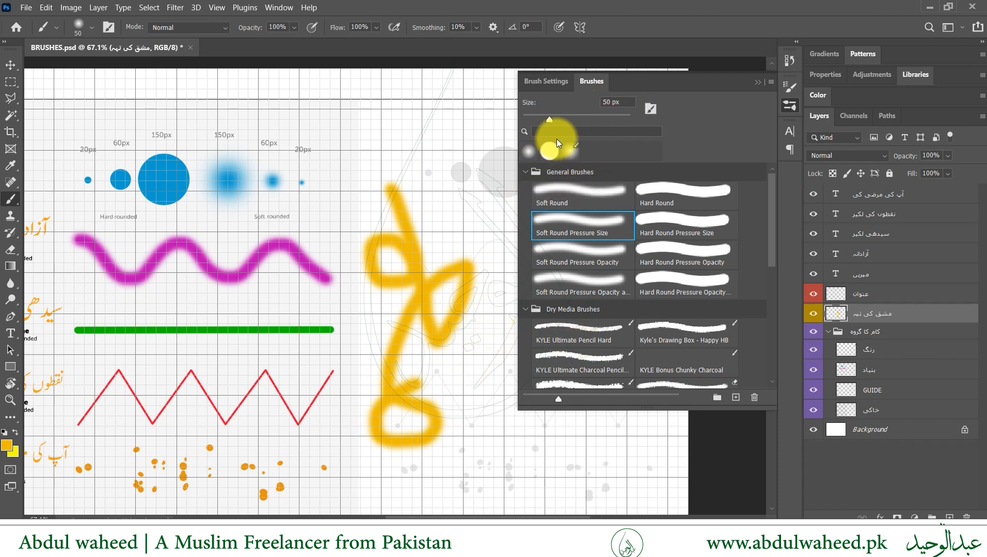
{"action": "key", "text": "ctrl+z"}
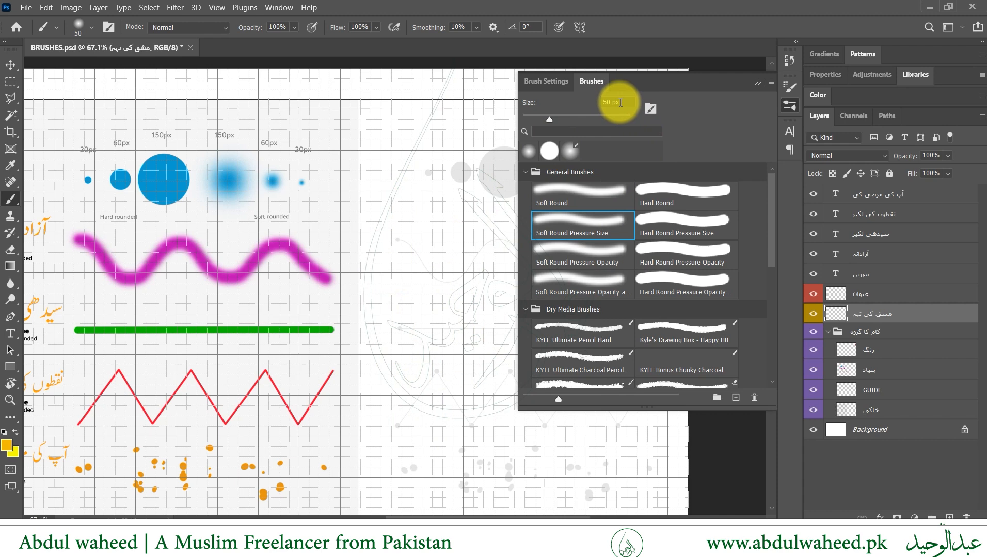
Set the soft brush's size to 96 px, paint a slanted test stroke on the practice area, and undo it
{"action": "left_click_drag", "start_coordinate": [549, 118], "coordinate": [573, 118]}
{"action": "left_click_drag", "start_coordinate": [447, 137], "coordinate": [404, 324]}
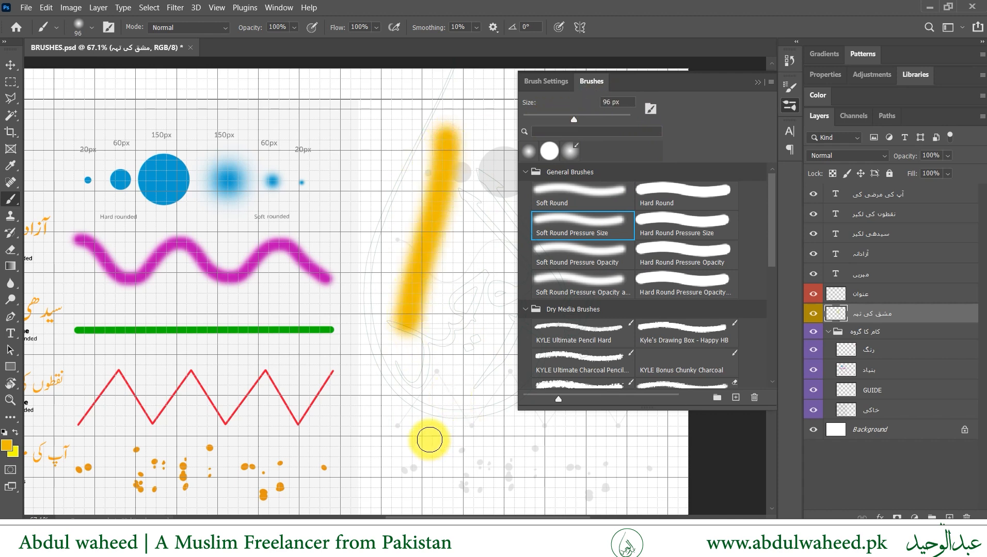
{"action": "key", "text": "ctrl+z"}
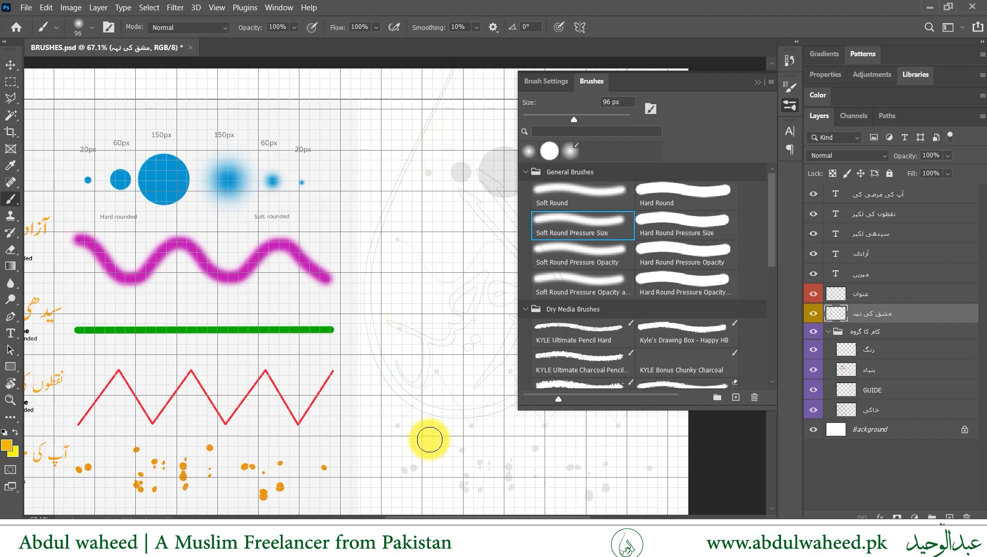
Choose the Kyle's Ultimate Pastel Palooza brush from the dry media brushes, paint a vertical 60 px test stroke, and undo it
{"action": "left_click", "coordinate": [713, 232]}
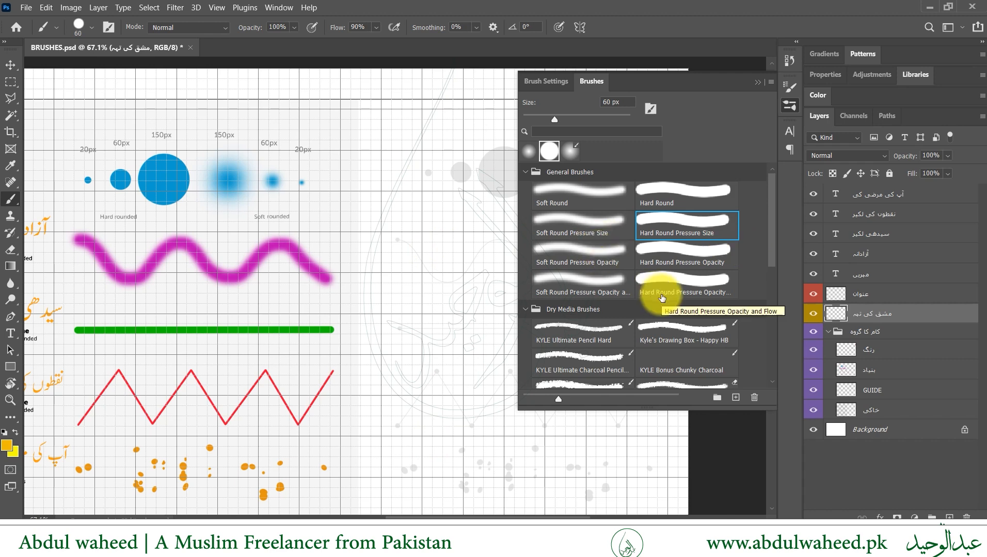
{"action": "scroll", "coordinate": [662, 298], "scroll_direction": "down", "scroll_amount": 5}
{"action": "scroll", "coordinate": [662, 297], "scroll_direction": "down", "scroll_amount": 3}
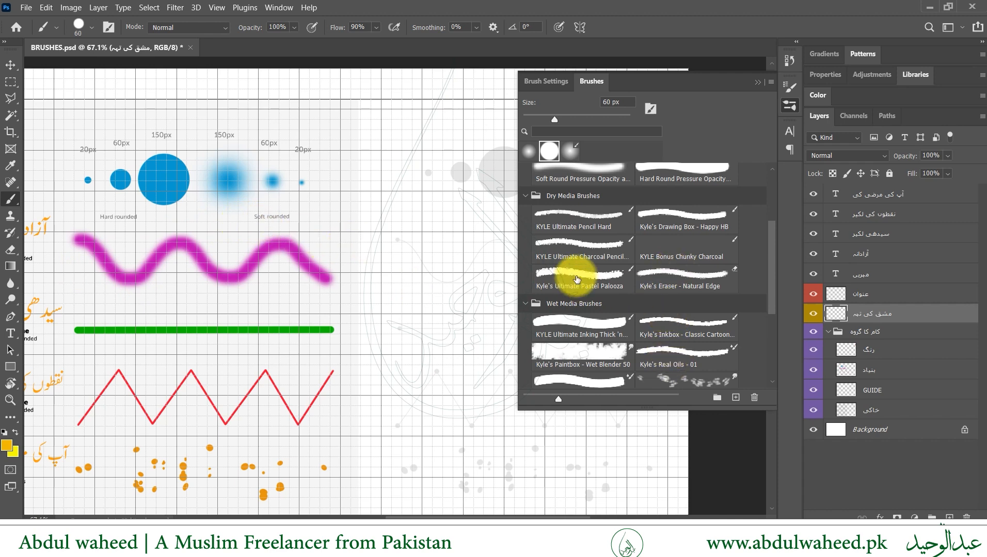
{"action": "left_click", "coordinate": [576, 279]}
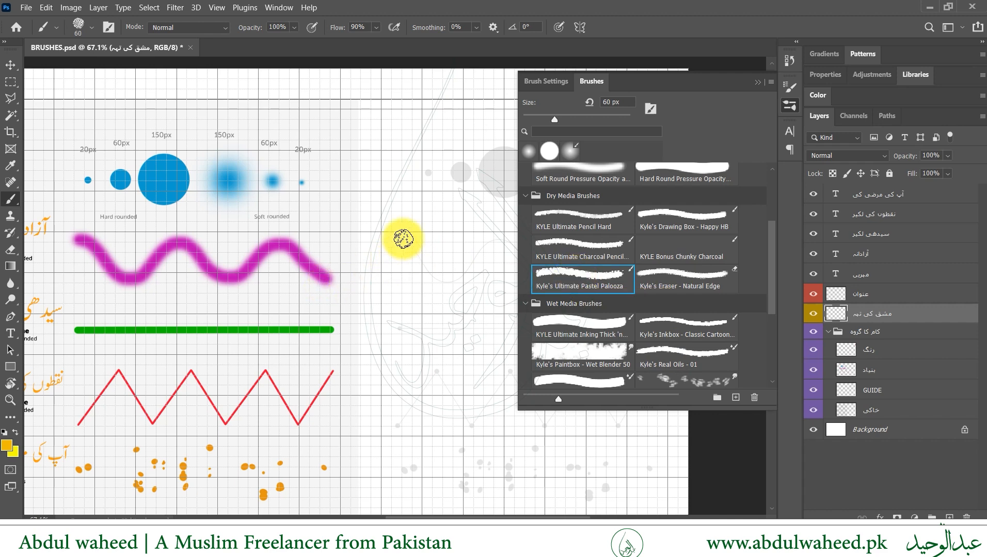
{"action": "mouse_move", "coordinate": [401, 180]}
{"action": "left_mouse_down"}
{"action": "mouse_move", "coordinate": [397, 291]}
{"action": "mouse_move", "coordinate": [413, 292]}
{"action": "left_mouse_up"}
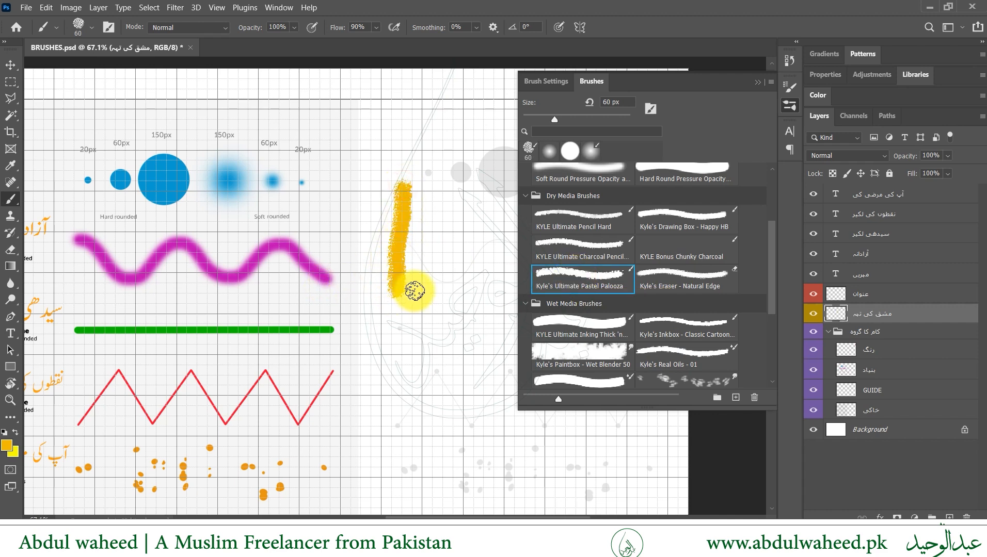
{"action": "key", "text": "ctrl+z"}
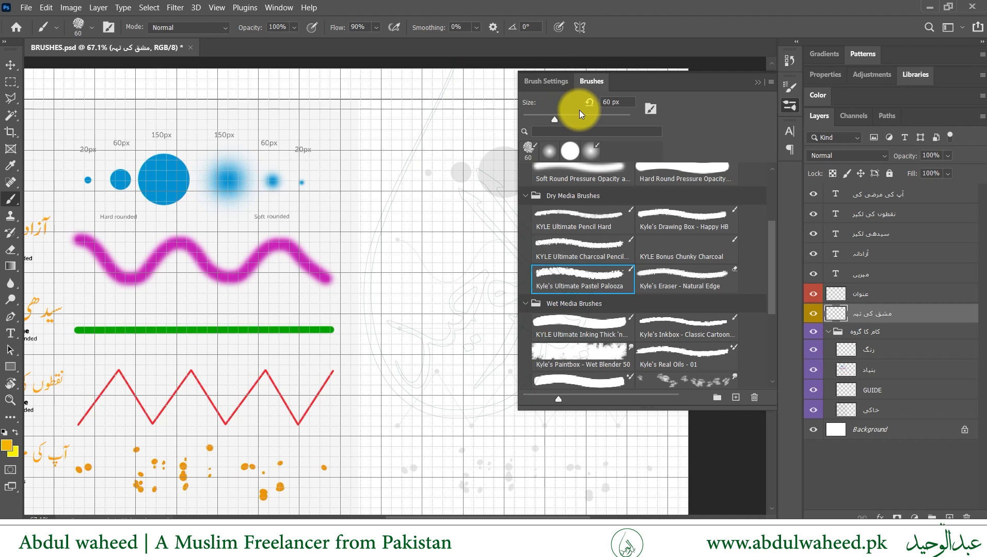
Open the brush tip settings, try several tip shapes, and choose the 306 px leaf tip
{"action": "left_click", "coordinate": [546, 84]}
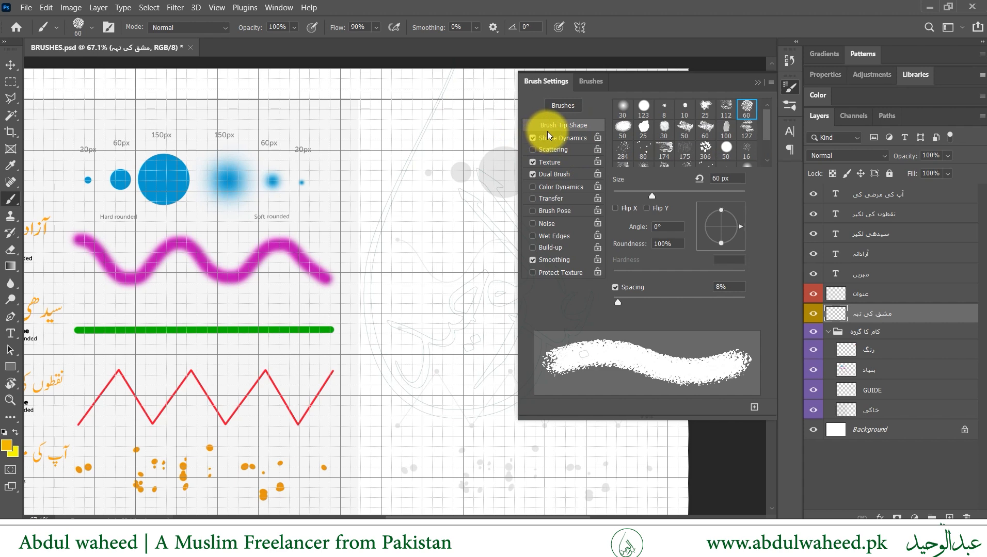
{"action": "left_click", "coordinate": [705, 129]}
{"action": "left_click", "coordinate": [664, 129]}
{"action": "left_click", "coordinate": [684, 130]}
{"action": "left_click", "coordinate": [684, 152]}
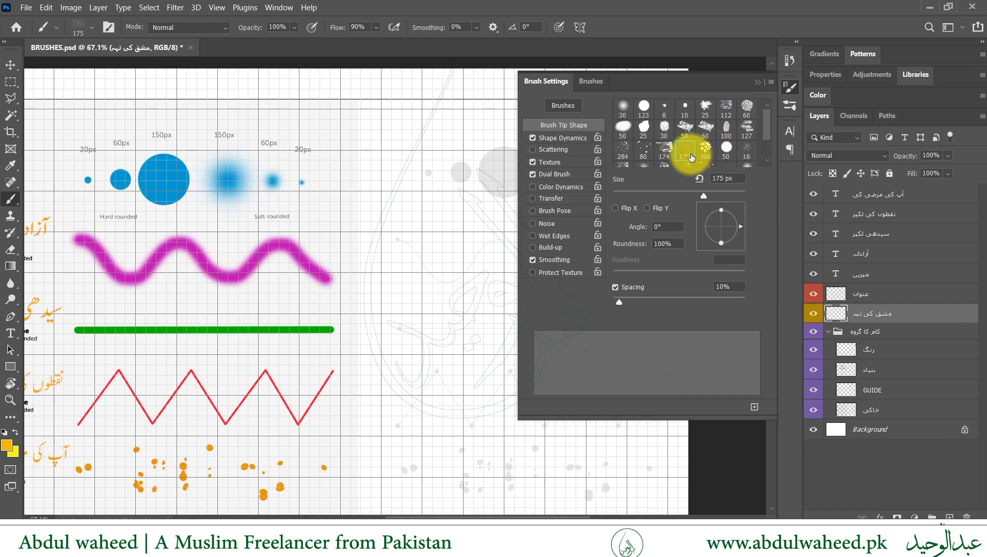
{"action": "left_click", "coordinate": [699, 152]}
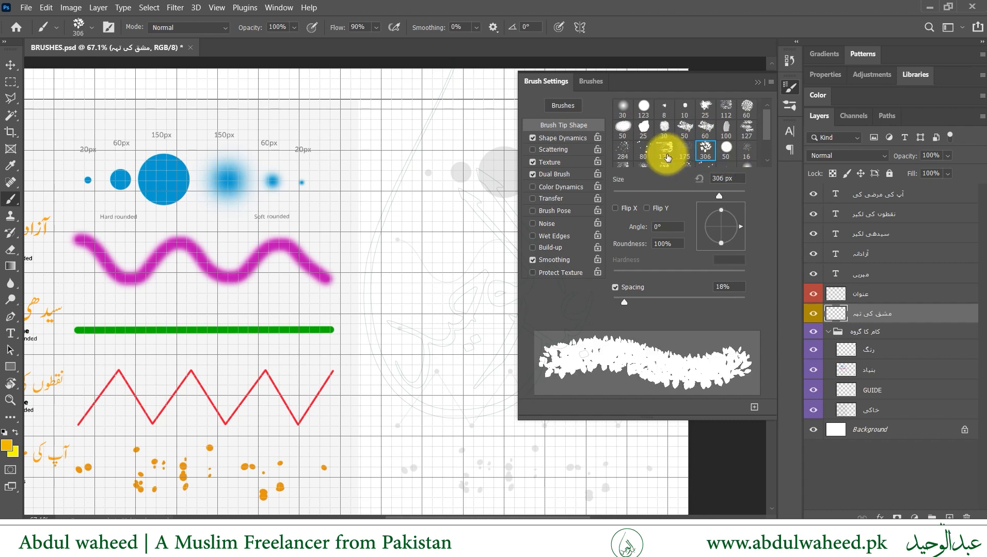
{"action": "left_click", "coordinate": [663, 151]}
{"action": "left_click", "coordinate": [630, 153]}
{"action": "left_click", "coordinate": [663, 129]}
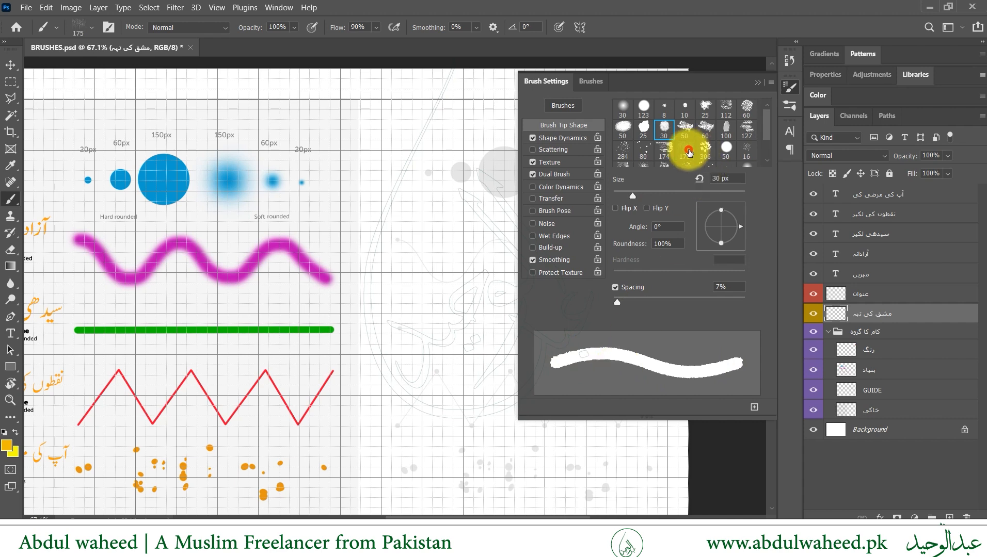
{"action": "left_click", "coordinate": [686, 149]}
{"action": "left_click", "coordinate": [706, 153]}
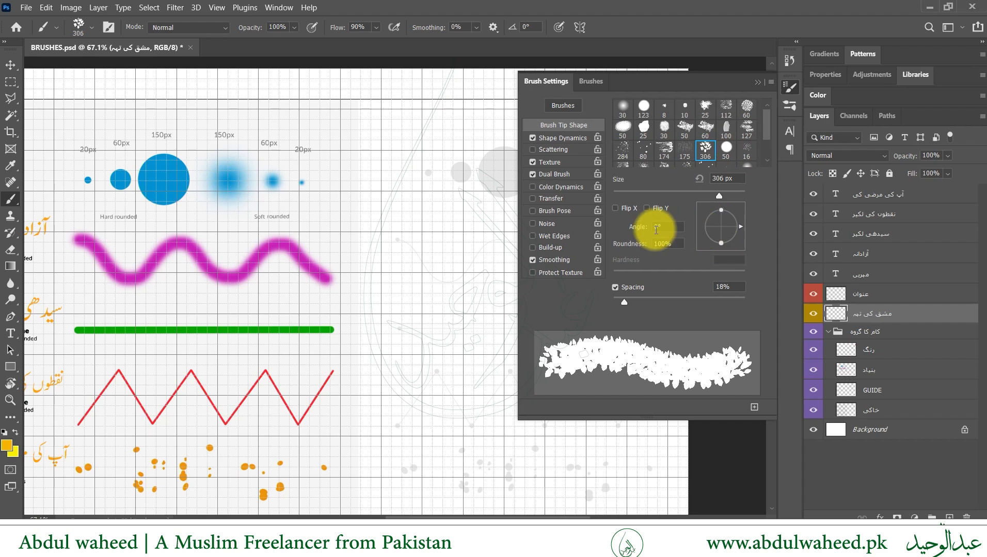
Try Flip X and Flip Y on the leaf tip, and turn both options off again
{"action": "left_click", "coordinate": [615, 208]}
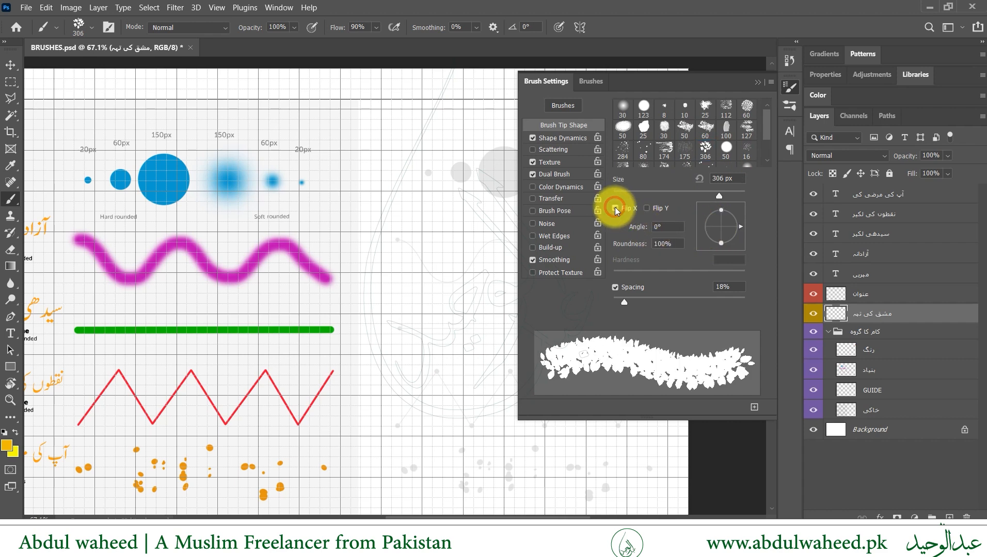
{"action": "left_click", "coordinate": [648, 208]}
{"action": "left_click", "coordinate": [621, 210]}
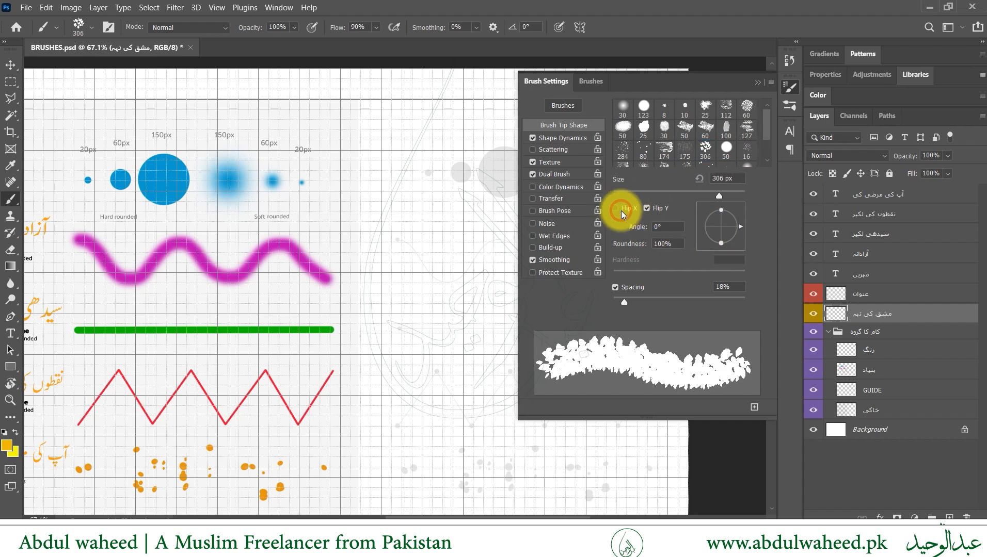
{"action": "left_click", "coordinate": [651, 208]}
Set the leaf tip's angle to 45° and paint large freehand leaf strokes across the practice area
{"action": "left_click", "coordinate": [676, 230]}
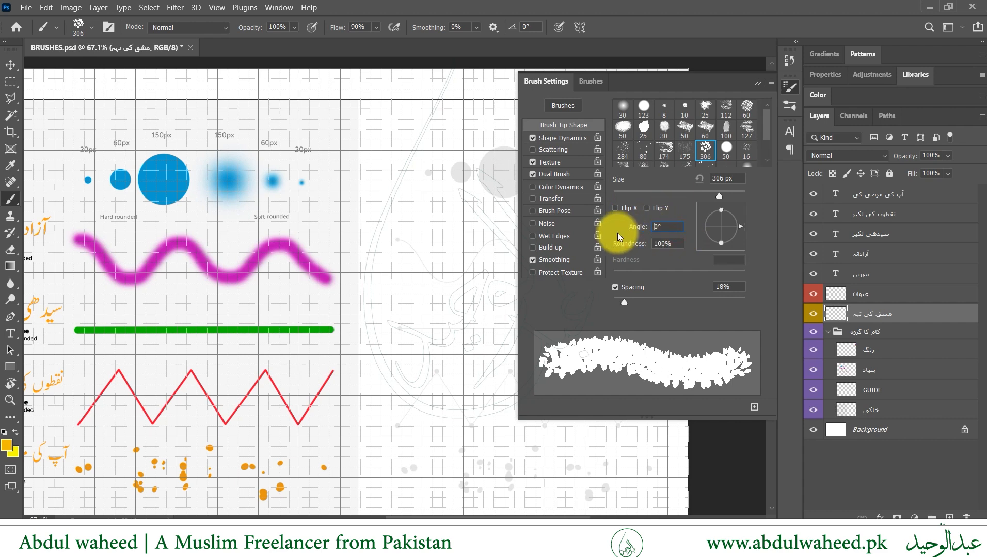
{"action": "type", "text": "45"}
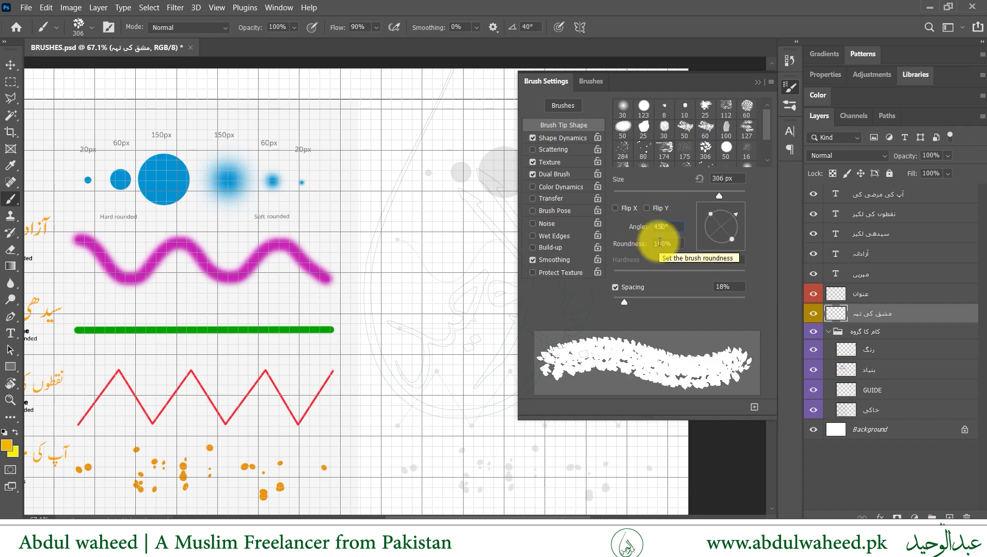
{"action": "key", "text": "Delete"}
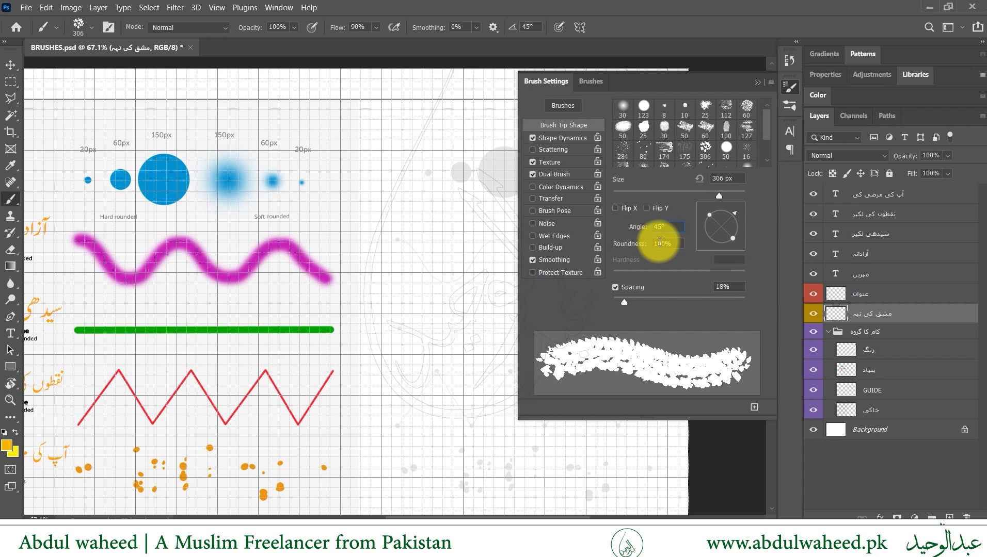
{"action": "mouse_move", "coordinate": [469, 258]}
{"action": "left_mouse_down"}
{"action": "mouse_move", "coordinate": [353, 393]}
{"action": "mouse_move", "coordinate": [320, 242]}
{"action": "mouse_move", "coordinate": [454, 234]}
{"action": "mouse_move", "coordinate": [287, 418]}
{"action": "mouse_move", "coordinate": [288, 216]}
{"action": "mouse_move", "coordinate": [358, 416]}
{"action": "left_mouse_up"}
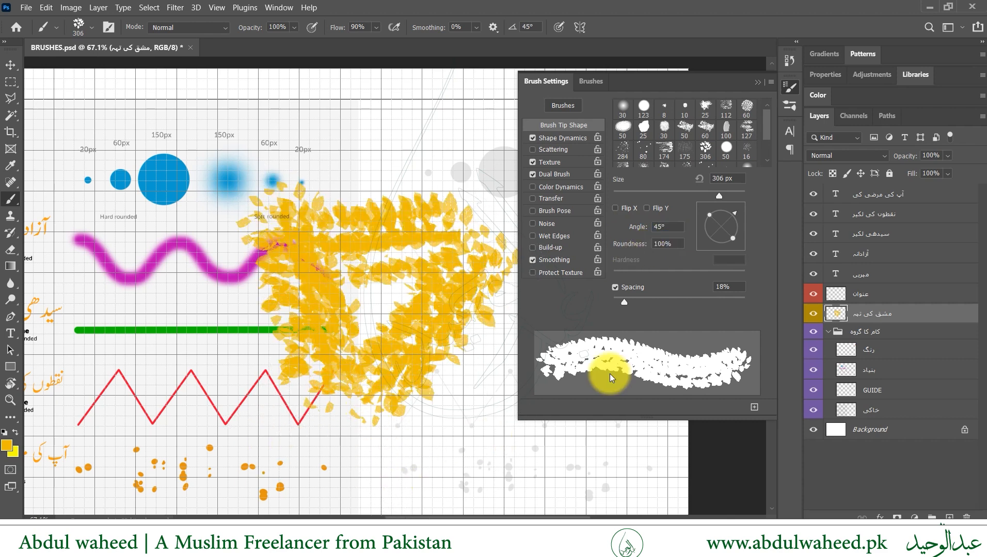
Set the leaf tip's angle to 0° and paint a short leaf cluster above the large leaf strokes
{"action": "left_click", "coordinate": [667, 226]}
{"action": "type", "text": "0"}
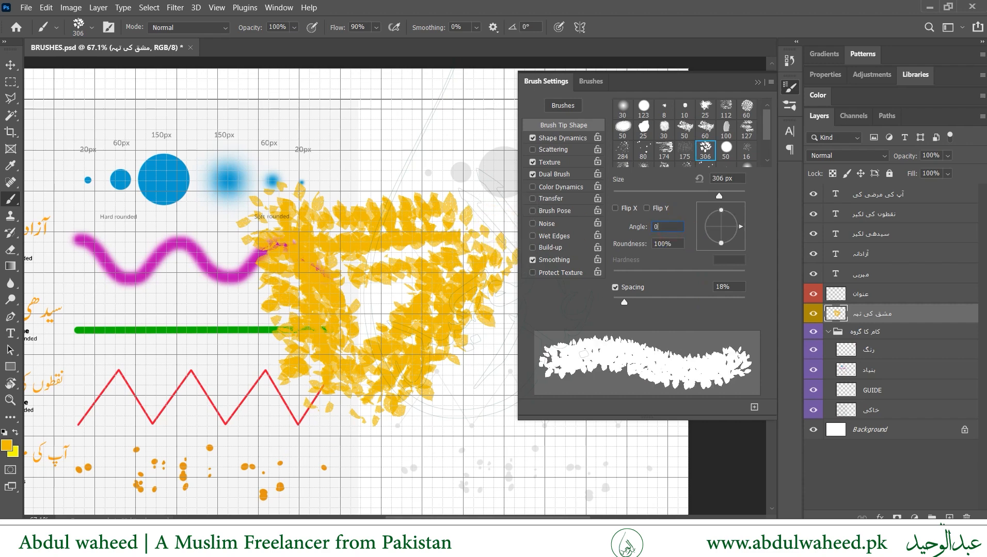
{"action": "left_click_drag", "start_coordinate": [325, 124], "coordinate": [413, 135]}
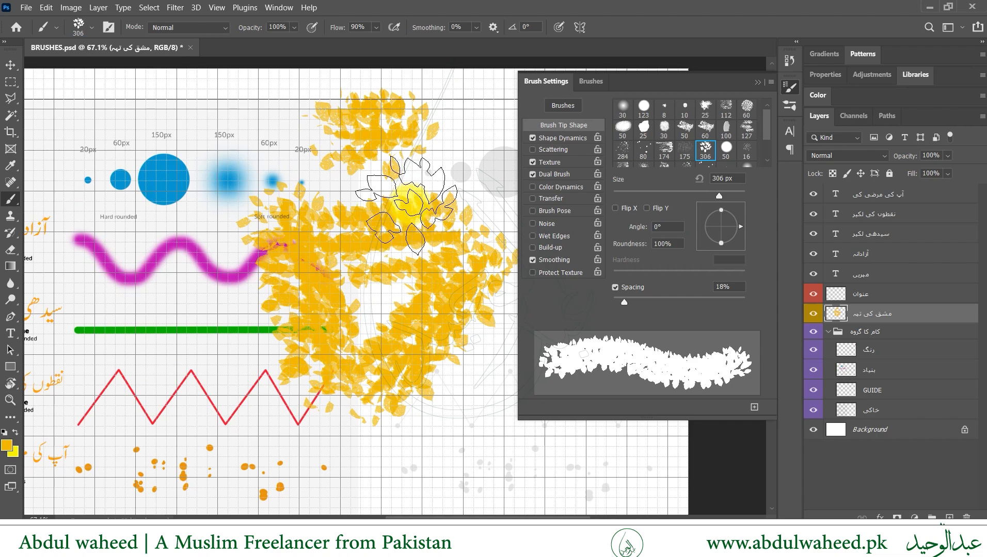
{"action": "scroll", "coordinate": [395, 214], "scroll_direction": "up", "scroll_amount": 5}
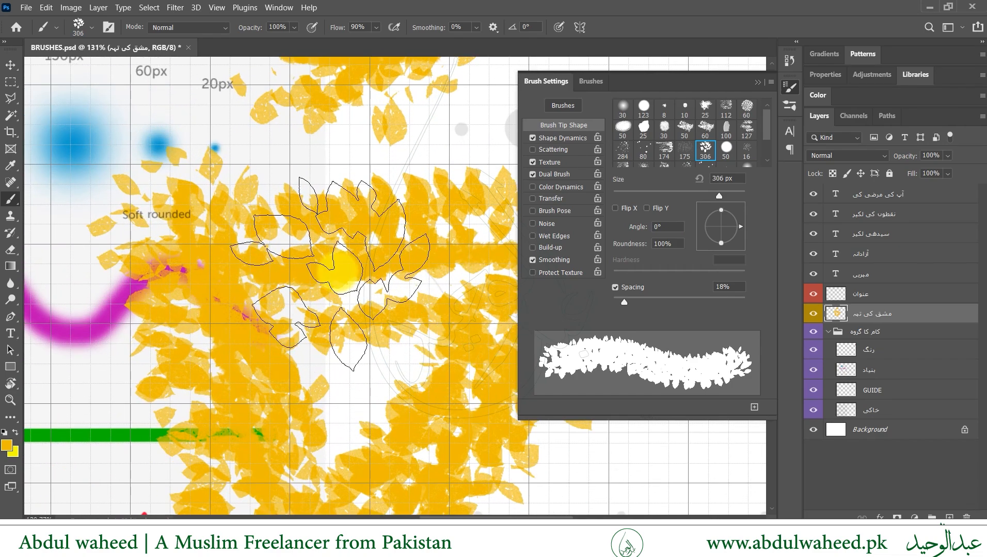
{"action": "scroll", "coordinate": [353, 283], "scroll_direction": "down", "scroll_amount": 4}
Set the leaf tip's angle to 45°, paint a second short cluster over the large grey circle, and compare both clusters up close
{"action": "left_click_drag", "start_coordinate": [365, 281], "coordinate": [234, 317]}
{"action": "left_click", "coordinate": [670, 227]}
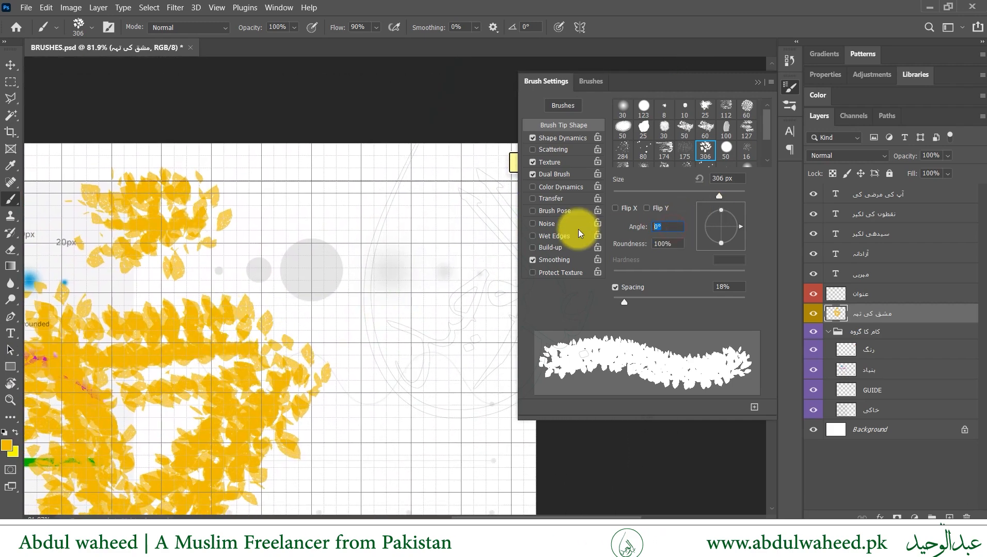
{"action": "type", "text": "45"}
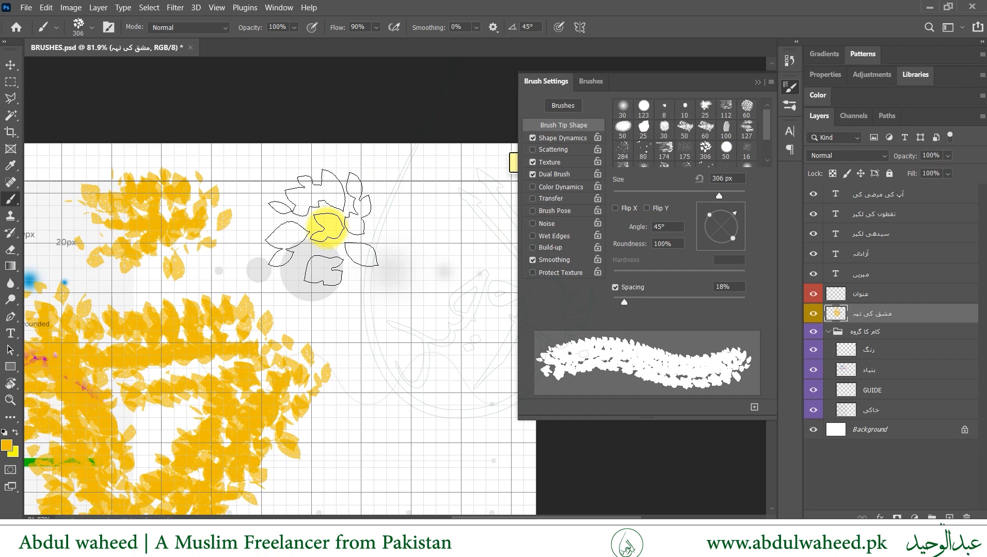
{"action": "scroll", "coordinate": [231, 214], "scroll_direction": "up", "scroll_amount": 3}
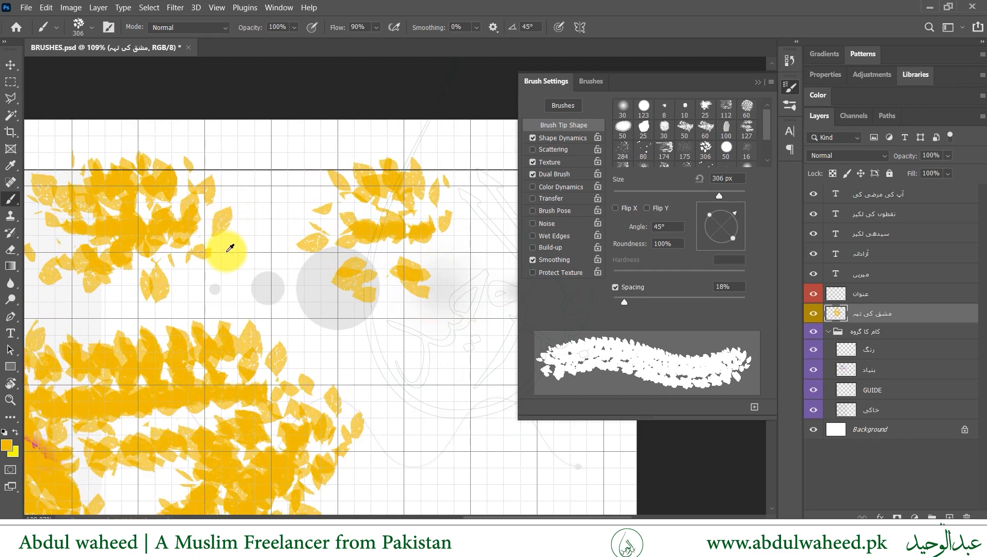
{"action": "scroll", "coordinate": [227, 252], "scroll_direction": "up", "scroll_amount": 1}
{"action": "key", "text": "Tab"}
{"action": "left_click_drag", "start_coordinate": [142, 320], "coordinate": [407, 317]}
{"action": "scroll", "coordinate": [524, 313], "scroll_direction": "up", "scroll_amount": 1}
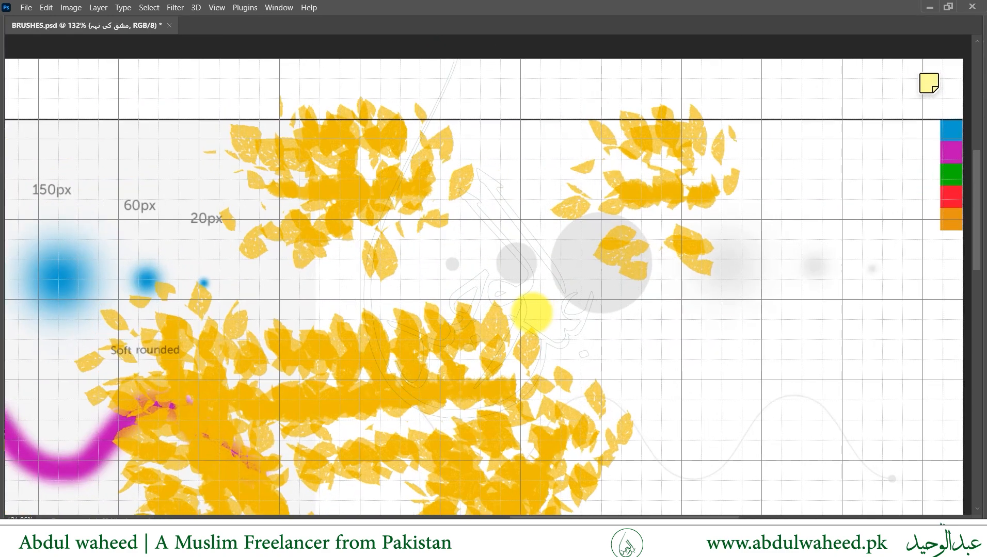
{"action": "scroll", "coordinate": [639, 287], "scroll_direction": "up", "scroll_amount": 1}
{"action": "left_click_drag", "start_coordinate": [639, 287], "coordinate": [556, 363]}
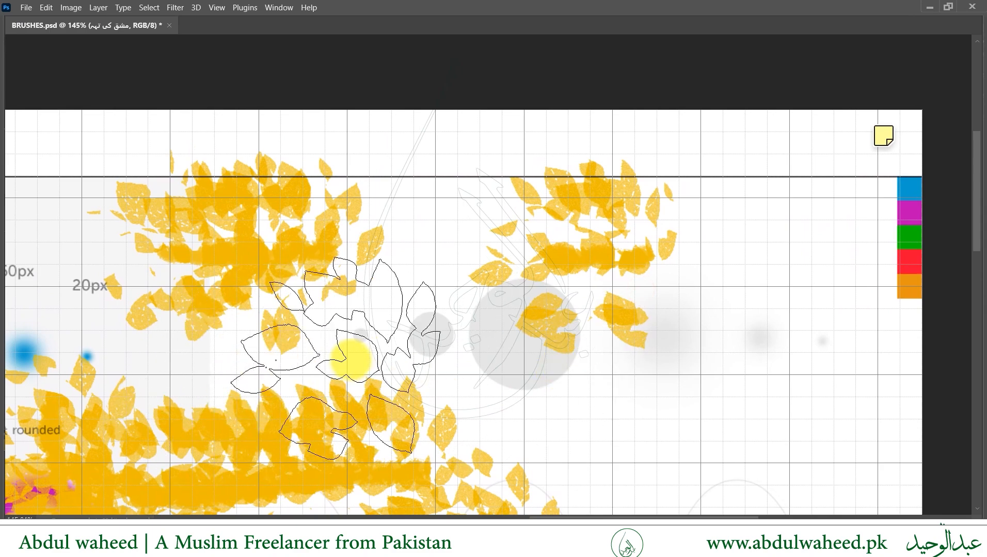
Undo the two short leaf clusters, and reselect the practice layer for painting with the Brush tool
{"action": "key", "text": "v"}
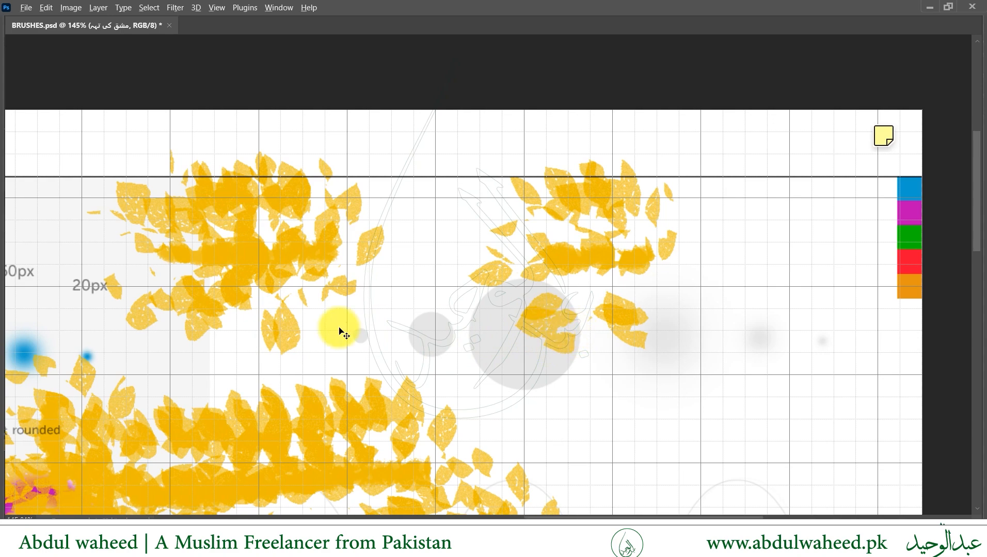
{"action": "scroll", "coordinate": [340, 331], "scroll_direction": "down", "scroll_amount": 4}
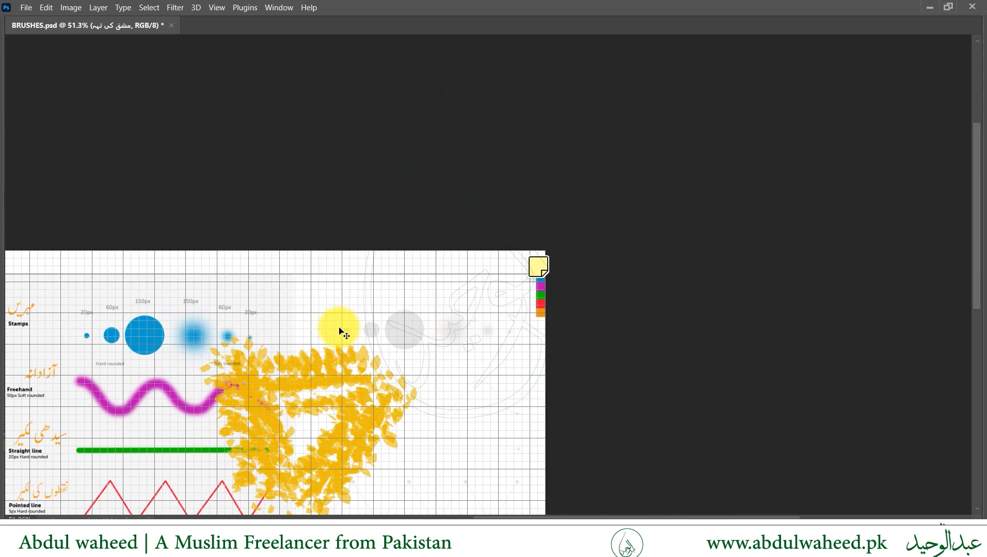
{"action": "key", "text": "Tab"}
{"action": "left_click_drag", "start_coordinate": [455, 334], "coordinate": [290, 303]}
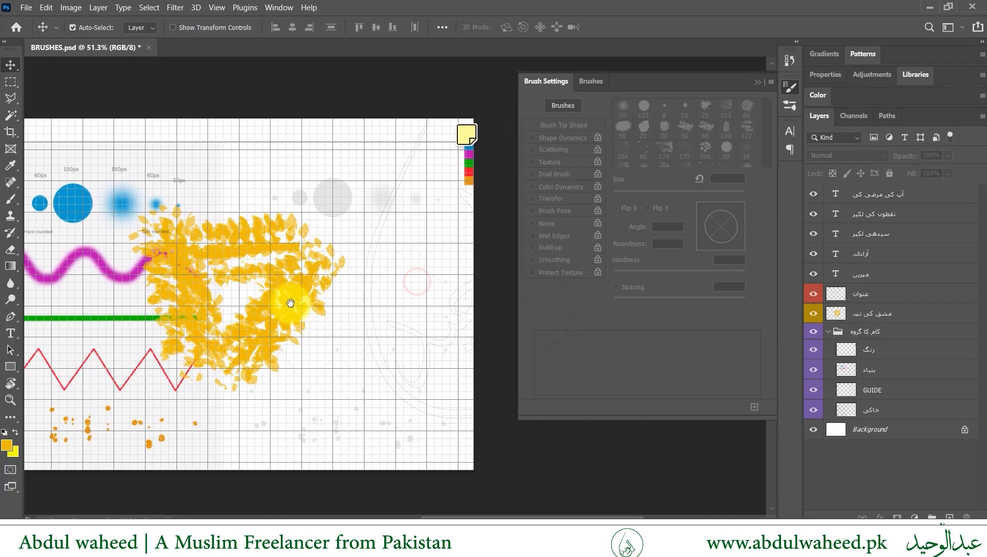
{"action": "left_click", "coordinate": [266, 298]}
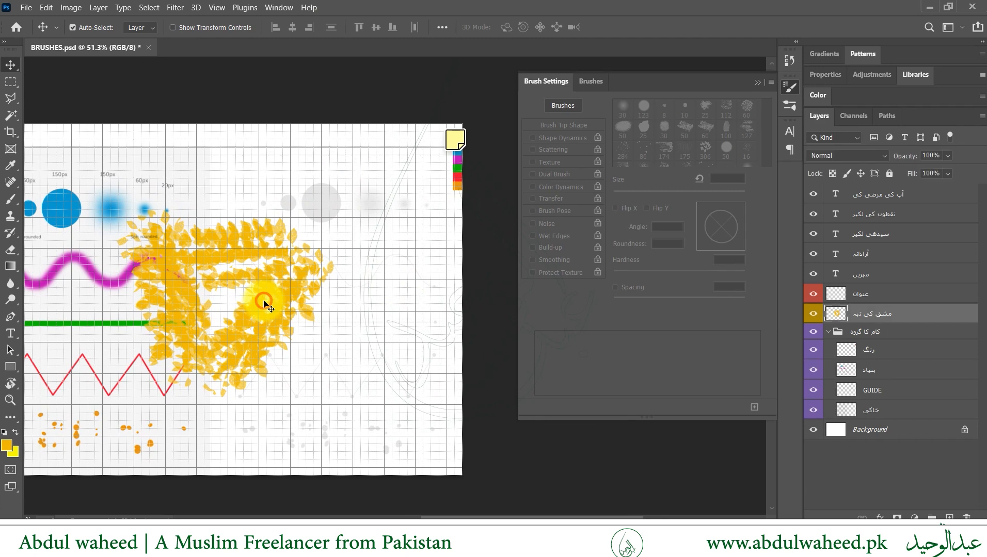
{"action": "key", "text": "b"}
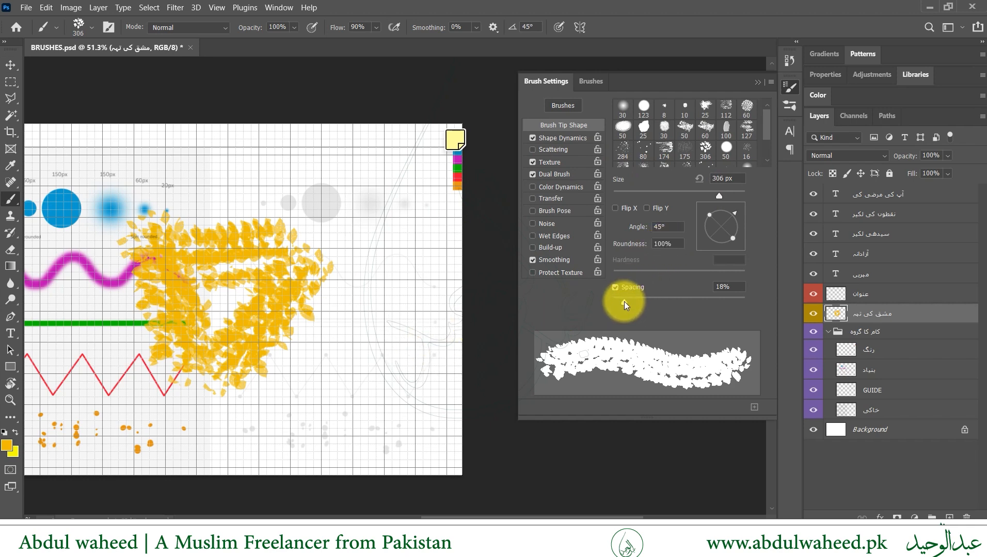
Set the leaf tip's spacing to 101% and paint a diagonal test stroke beside the leaf strokes
{"action": "mouse_move", "coordinate": [623, 302]}
{"action": "left_mouse_down"}
{"action": "mouse_move", "coordinate": [686, 296]}
{"action": "mouse_move", "coordinate": [678, 297]}
{"action": "left_mouse_up"}
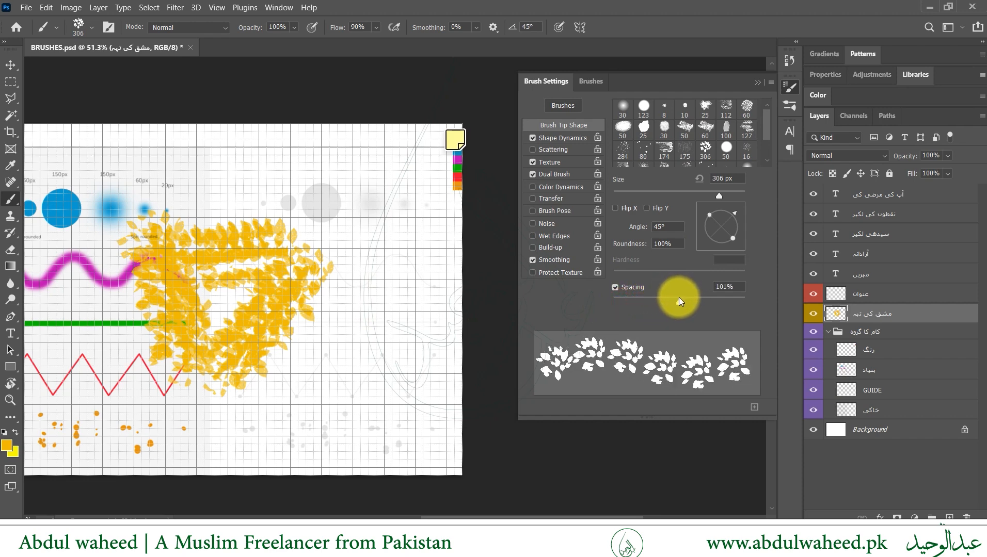
{"action": "left_click_drag", "start_coordinate": [363, 257], "coordinate": [414, 355]}
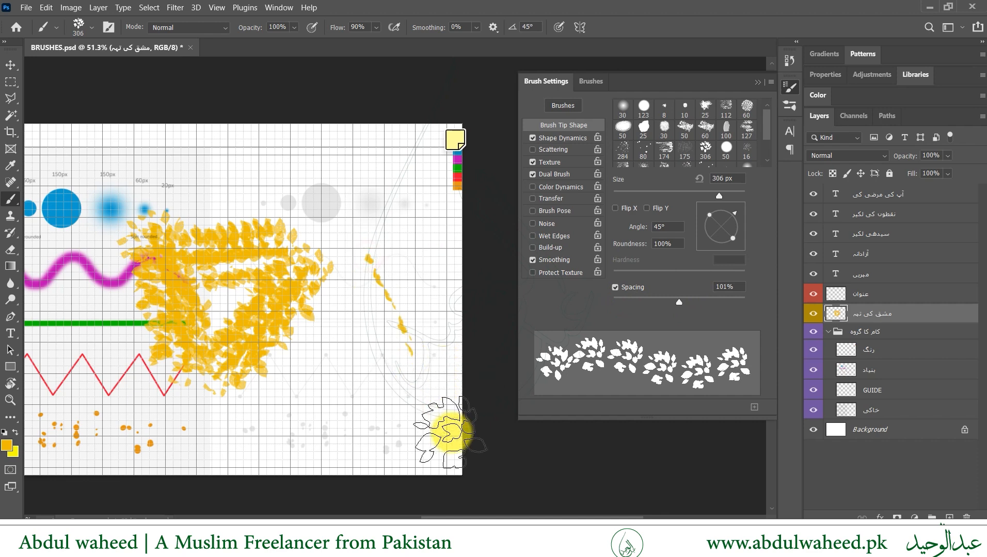
Set the leaf tip's spacing to 8%, paint dense test strokes, and undo all leaf strokes on the practice area
{"action": "left_click_drag", "start_coordinate": [684, 305], "coordinate": [618, 309]}
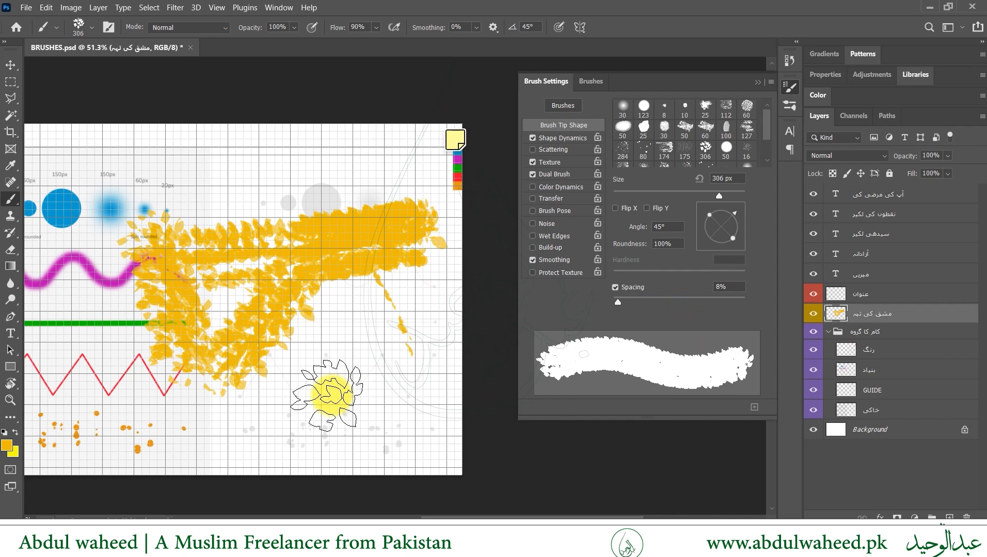
{"action": "key", "text": "ctrl+z"}
{"action": "key", "text": "ctrl+z"}
{"action": "key", "text": "ctrl+z"}
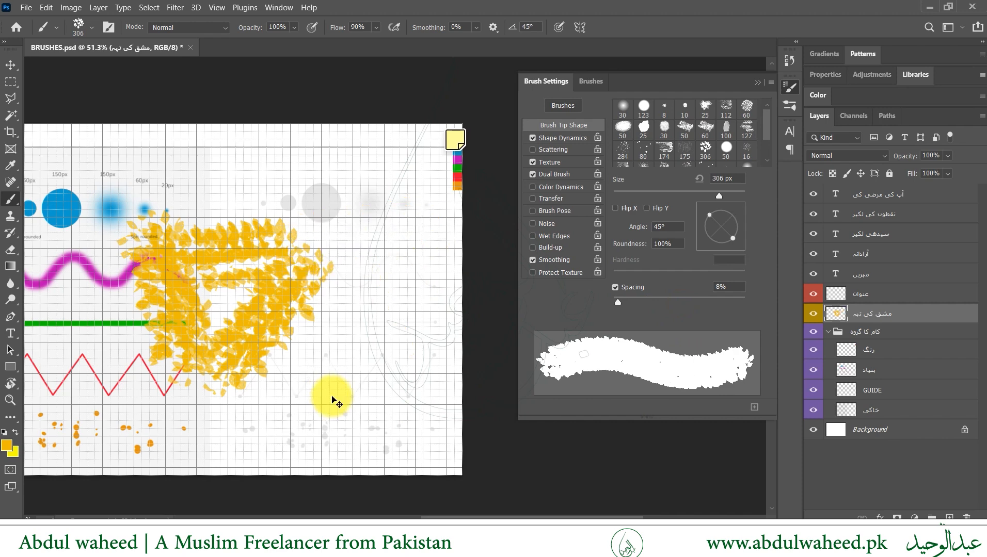
{"action": "key", "text": "ctrl+z"}
{"action": "key", "text": "ctrl+z"}
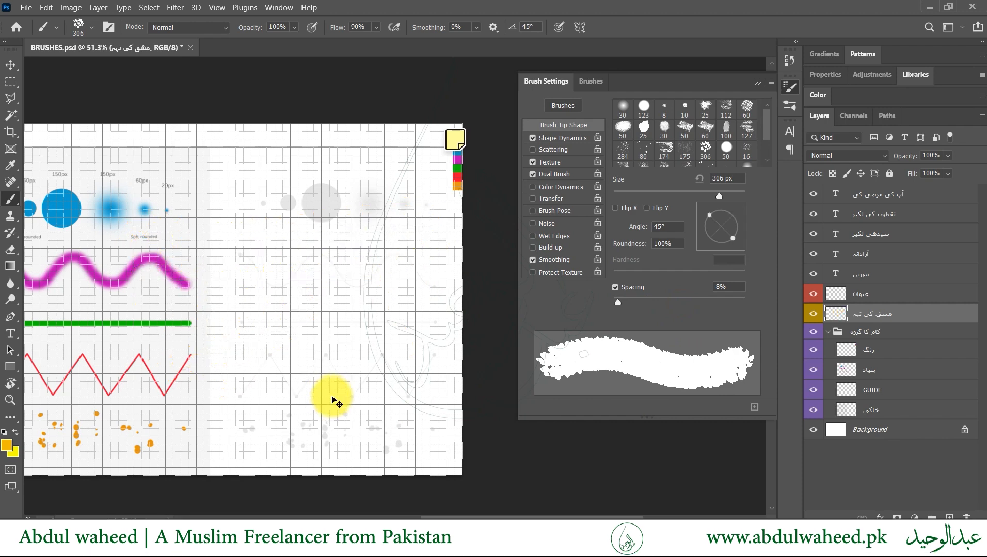
{"action": "mouse_move", "coordinate": [269, 329]}
{"action": "left_mouse_down"}
{"action": "mouse_move", "coordinate": [325, 330]}
{"action": "mouse_move", "coordinate": [310, 331]}
{"action": "left_mouse_up"}
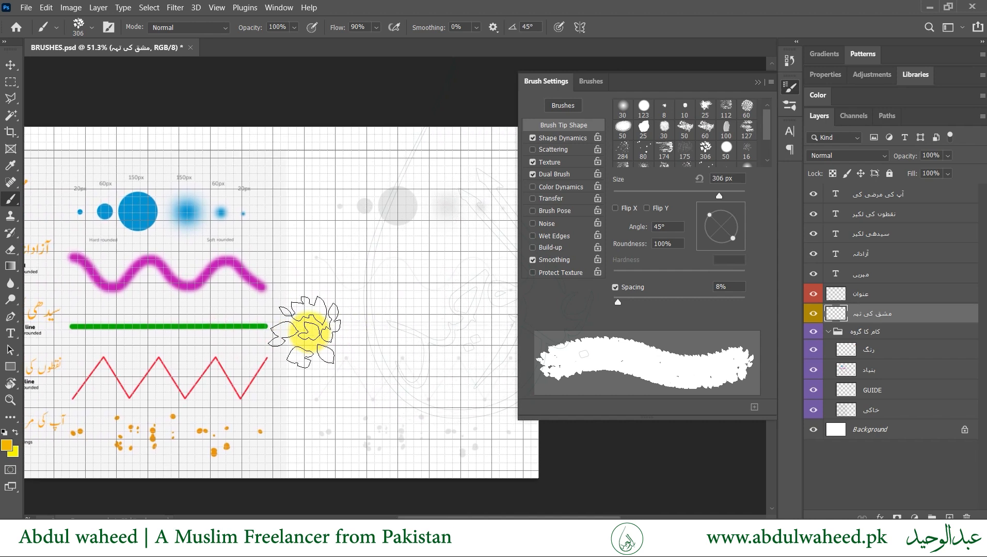
Close the brush settings and review the Brush tool's presets, tip picker, opacity and angle options
{"action": "left_click", "coordinate": [790, 87]}
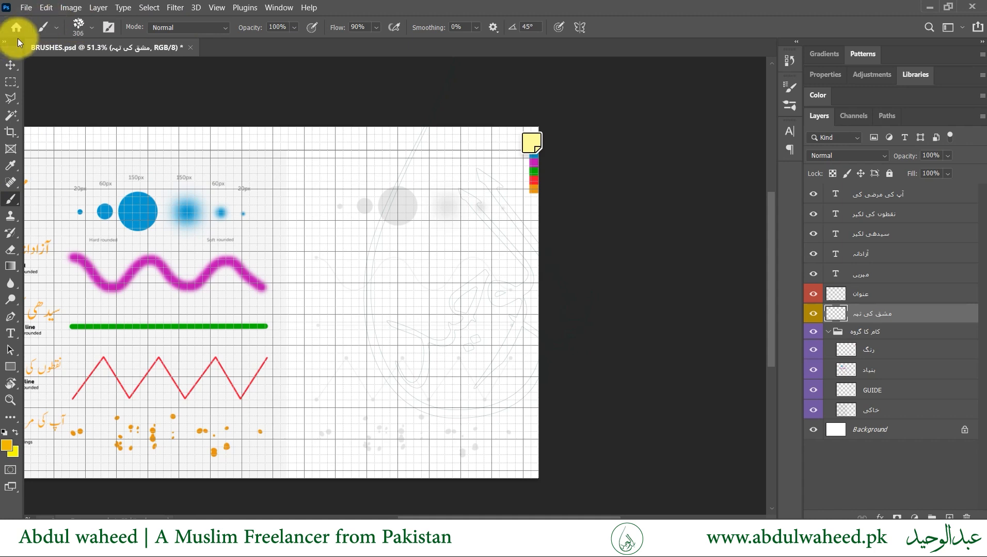
{"action": "left_click", "coordinate": [8, 65]}
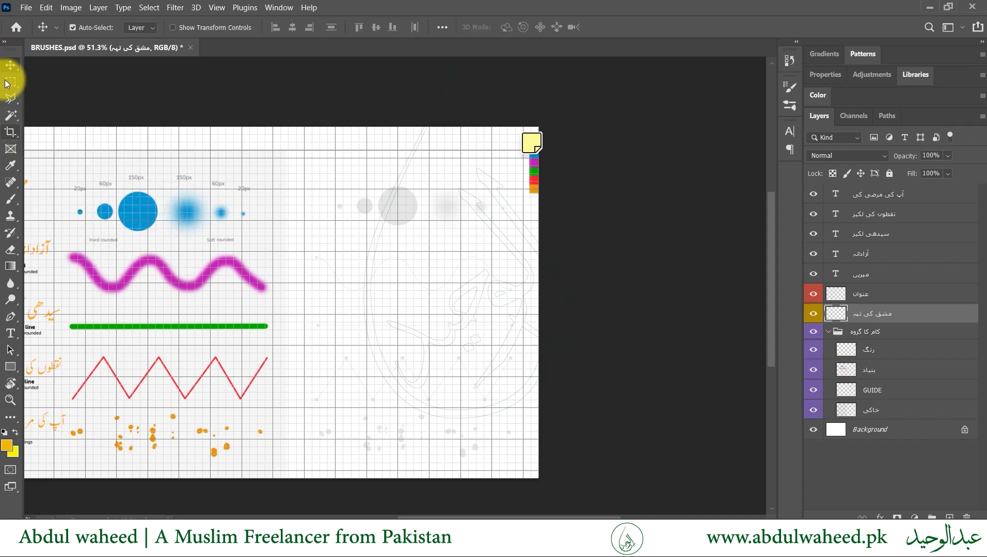
{"action": "left_click", "coordinate": [11, 200]}
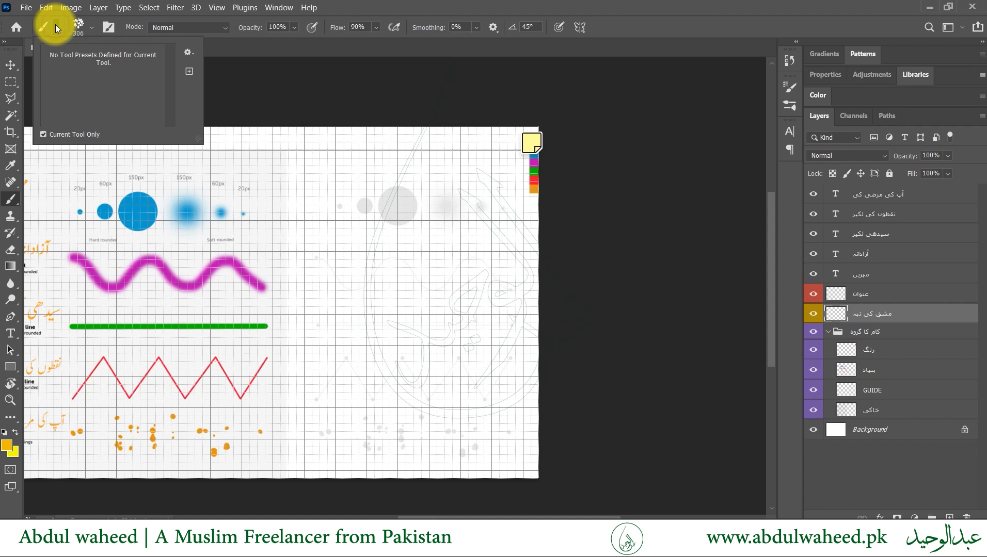
{"action": "left_click", "coordinate": [77, 25]}
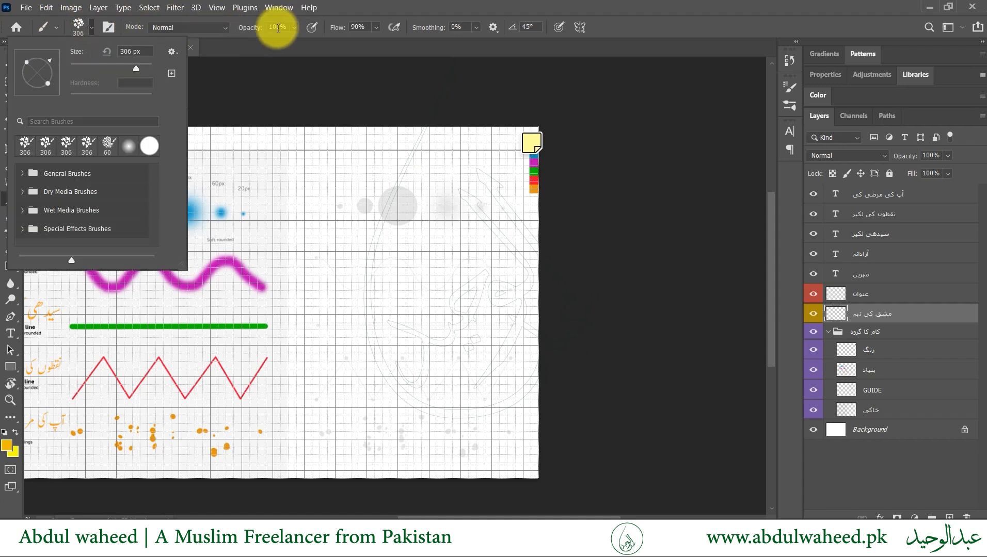
{"action": "left_click", "coordinate": [294, 26]}
{"action": "left_click", "coordinate": [295, 26]}
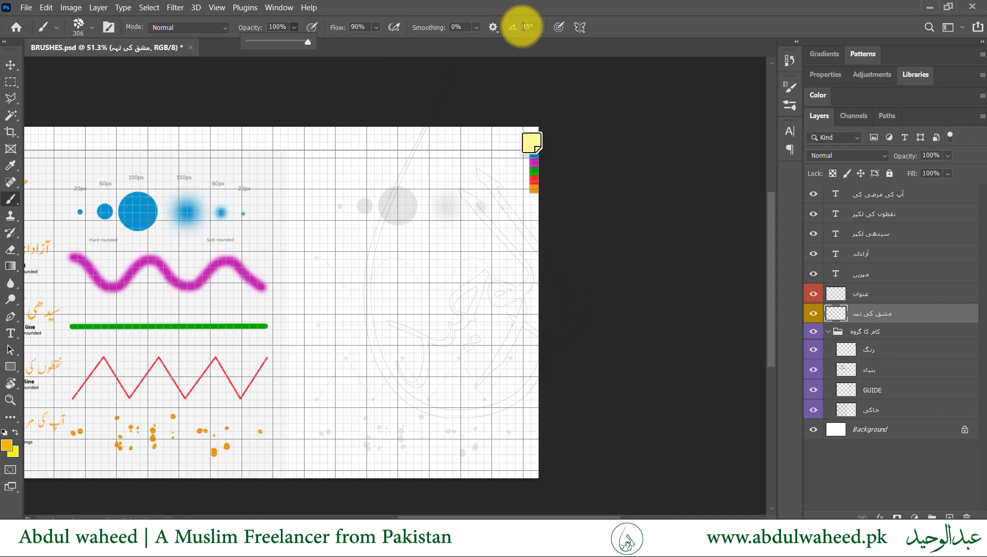
{"action": "left_click", "coordinate": [541, 27]}
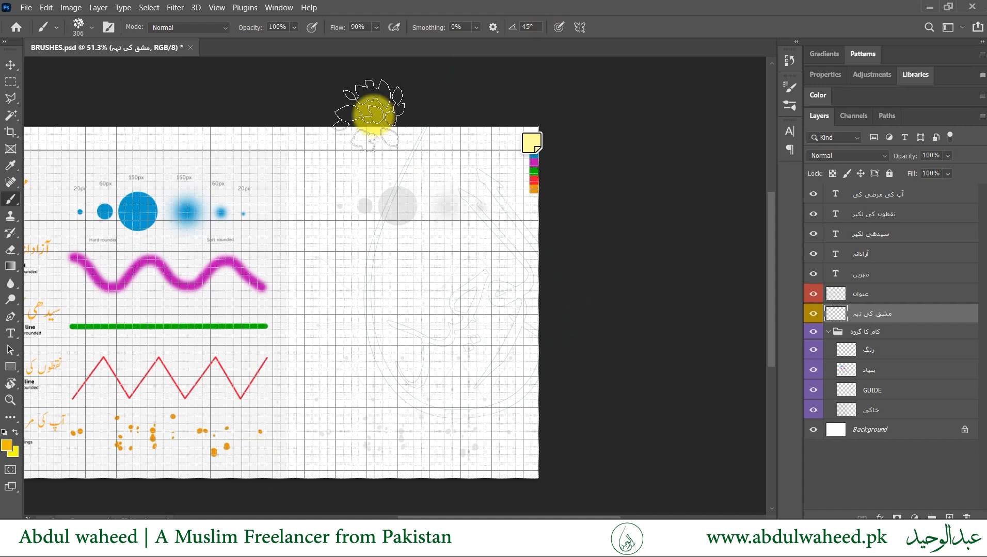
Add a new layer directly above the practice layer and name it "مہریں" (Stamps)
{"action": "left_click_drag", "start_coordinate": [259, 189], "coordinate": [331, 180]}
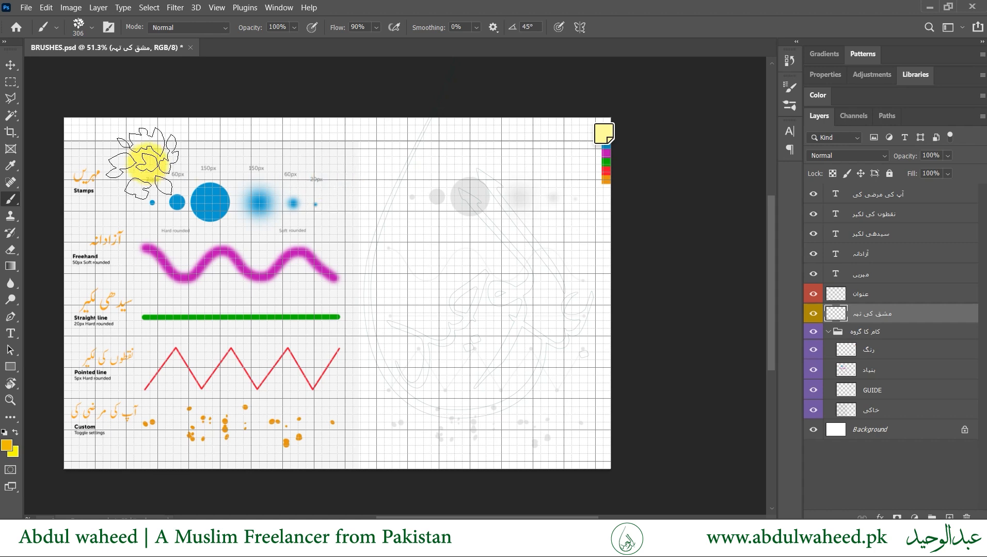
{"action": "scroll", "coordinate": [247, 172], "scroll_direction": "up", "scroll_amount": 3, "text": "alt"}
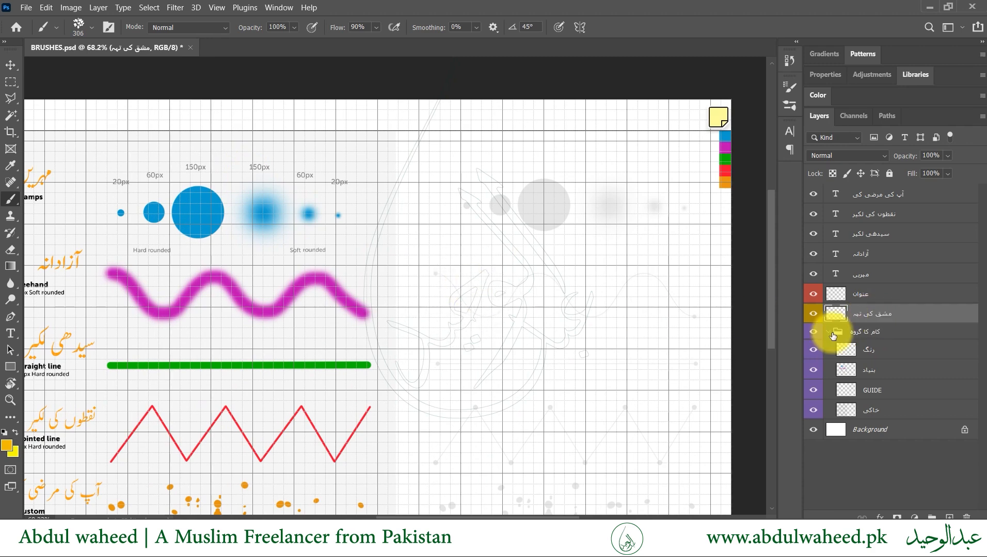
{"action": "left_click_drag", "start_coordinate": [383, 243], "coordinate": [397, 230]}
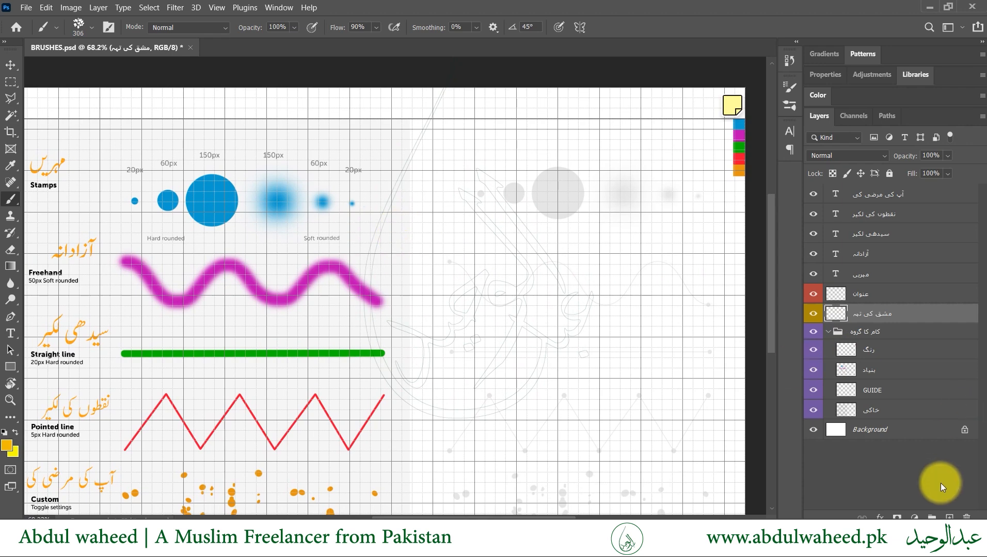
{"action": "left_click_drag", "start_coordinate": [231, 260], "coordinate": [338, 221]}
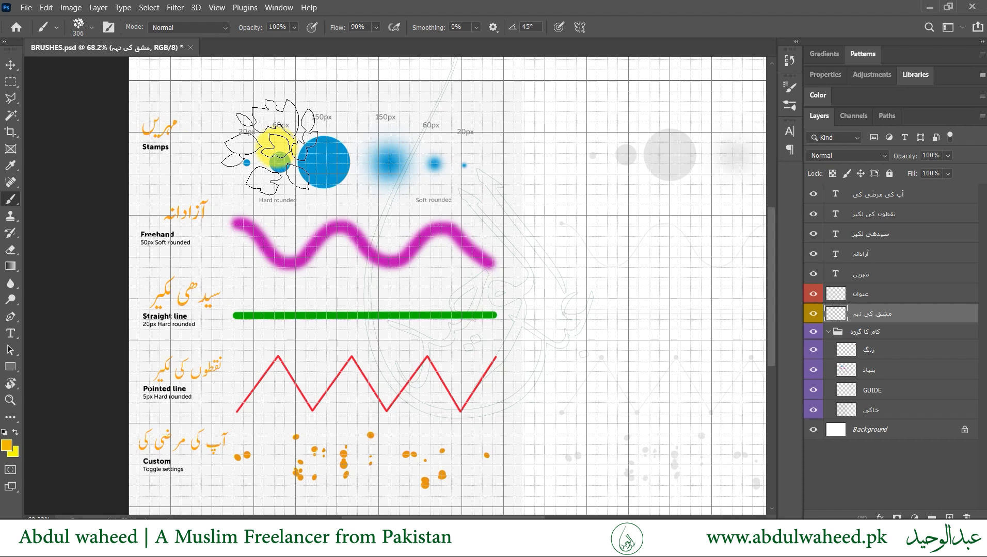
{"action": "left_click_drag", "start_coordinate": [434, 293], "coordinate": [321, 290]}
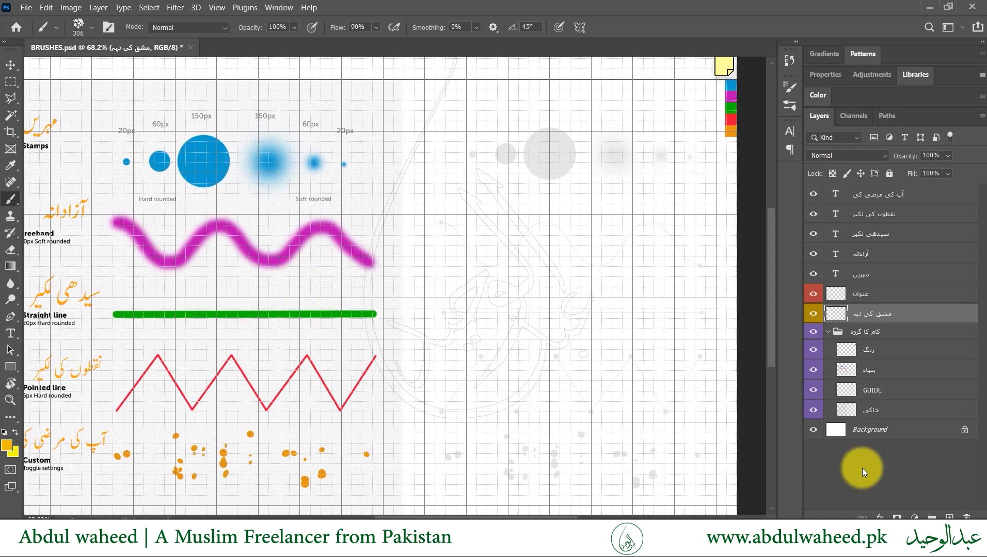
{"action": "left_click", "coordinate": [948, 516]}
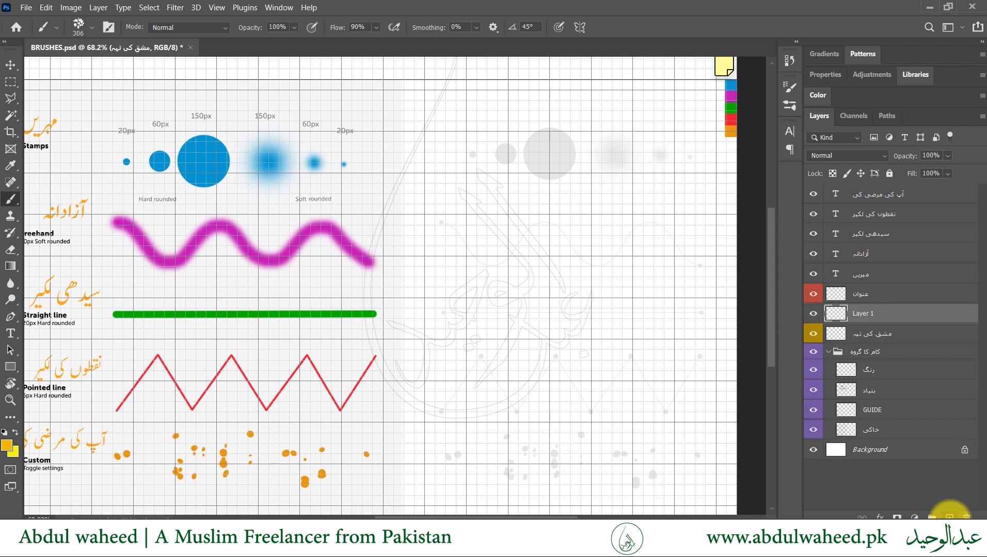
{"action": "double_click", "coordinate": [862, 313]}
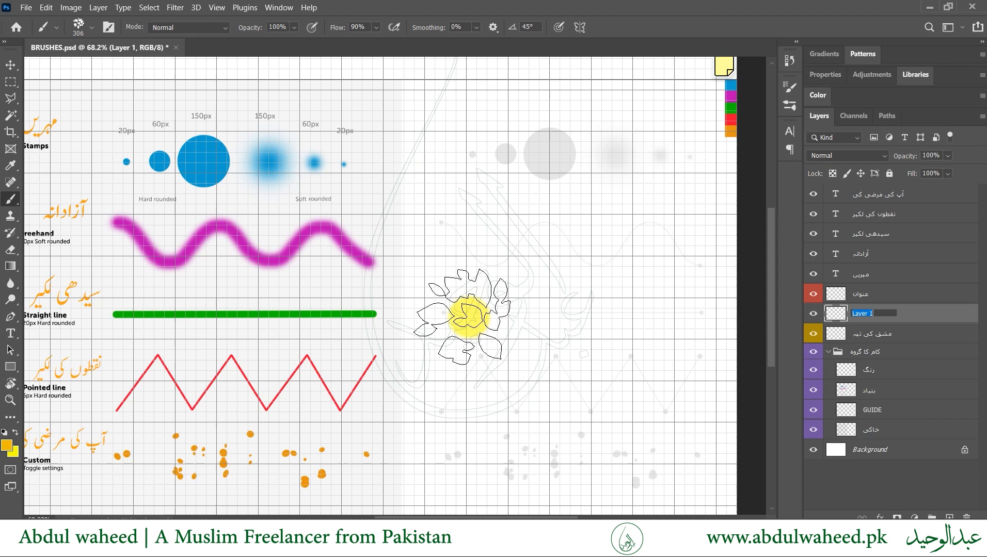
{"action": "type", "text": "میری"}
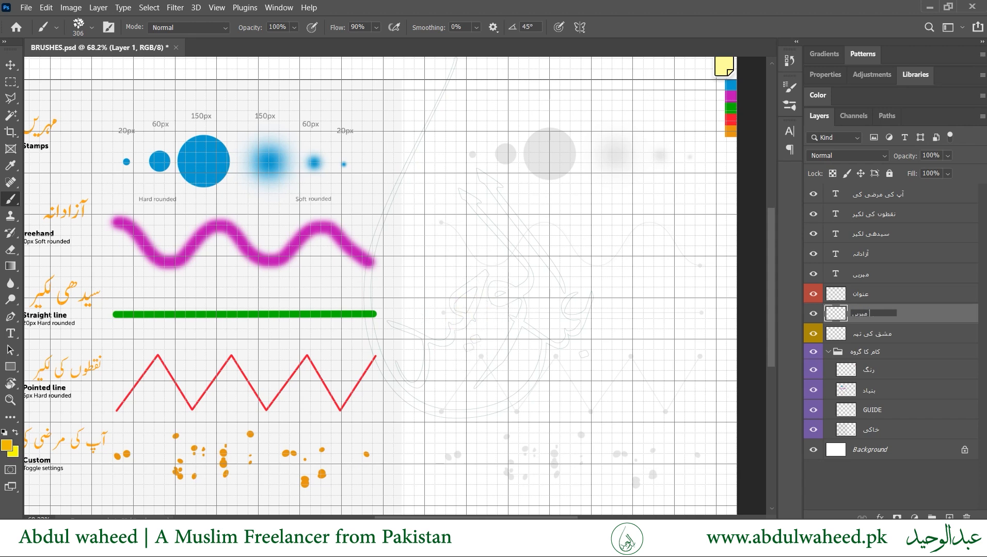
{"action": "key", "text": "Return"}
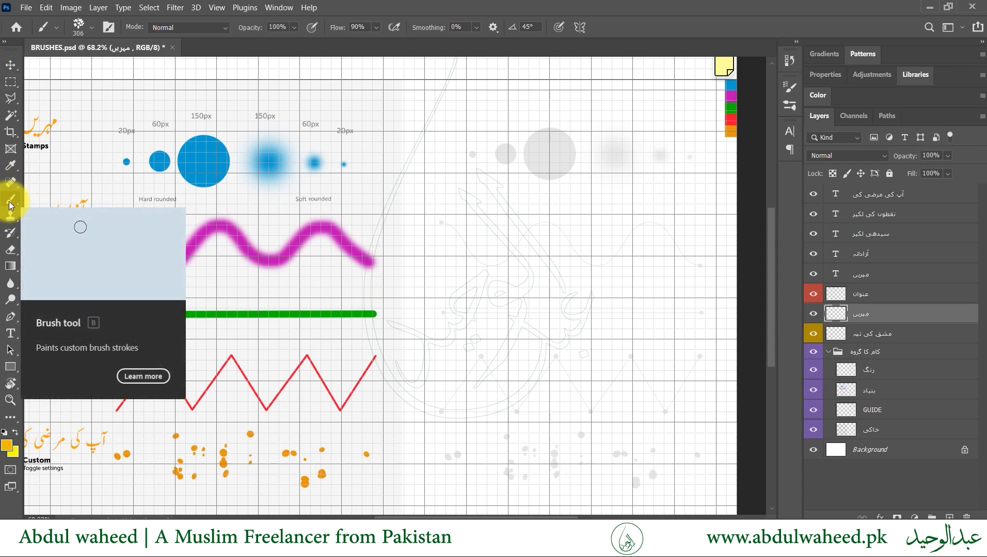
Search the brush presets for "hard" and choose the Hard Round brush from General Brushes
{"action": "left_click", "coordinate": [78, 30]}
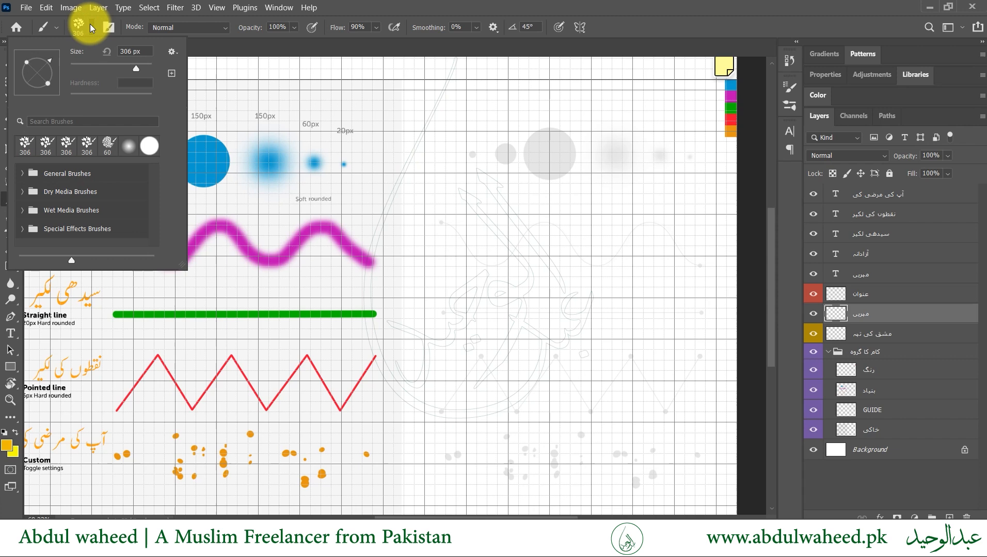
{"action": "left_click", "coordinate": [66, 122]}
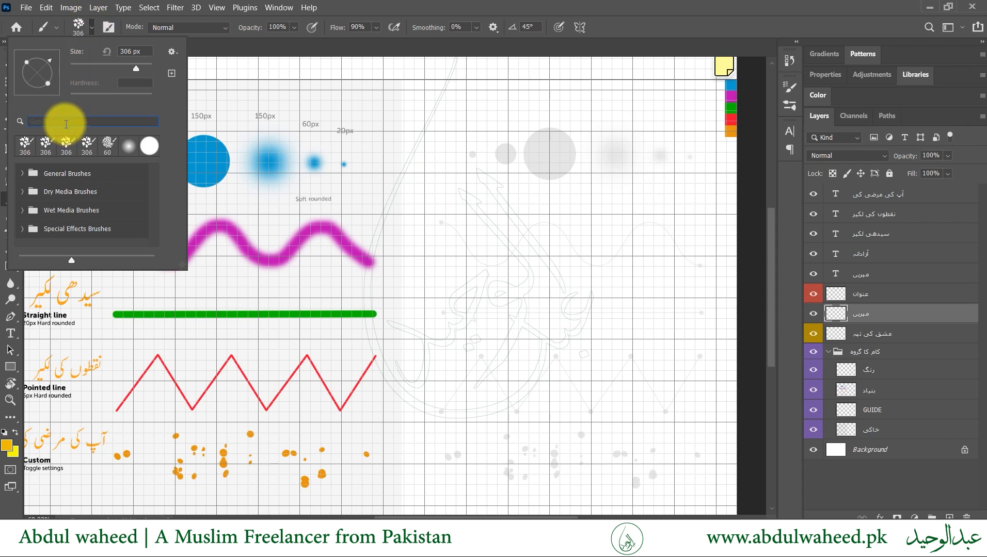
{"action": "type", "text": "حارا"}
{"action": "key", "text": "BackSpace"}
{"action": "type", "text": "hard"}
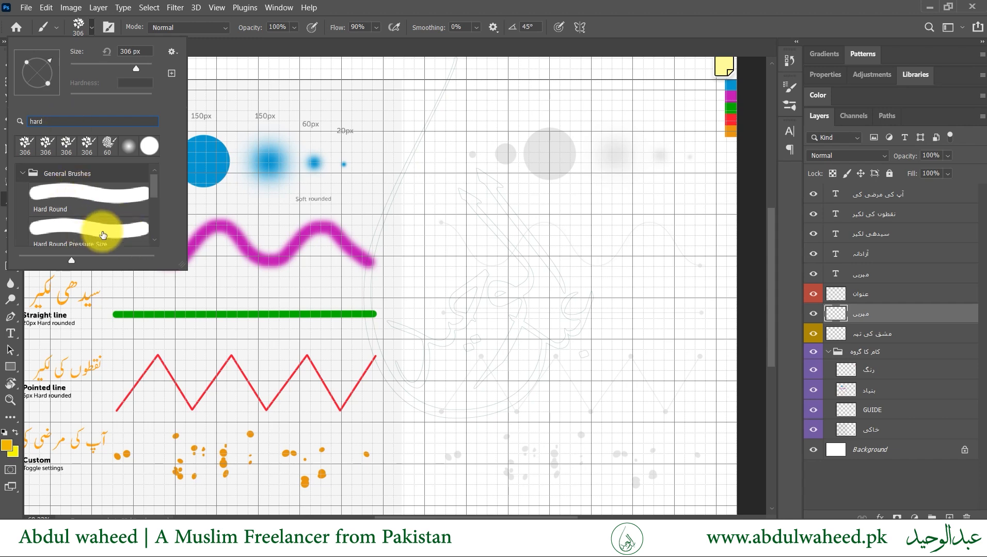
{"action": "scroll", "coordinate": [151, 195], "scroll_direction": "down", "scroll_amount": 2}
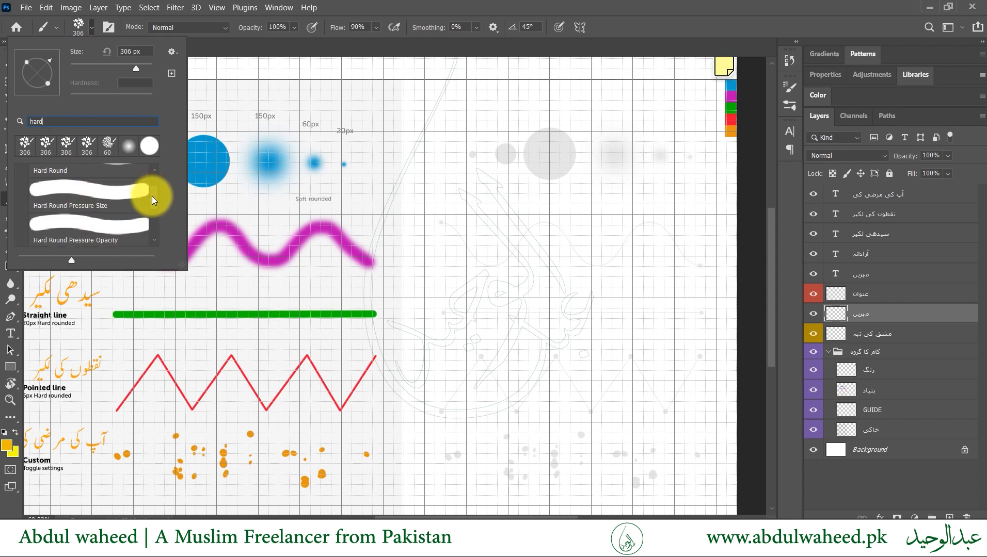
{"action": "scroll", "coordinate": [152, 199], "scroll_direction": "up", "scroll_amount": 2}
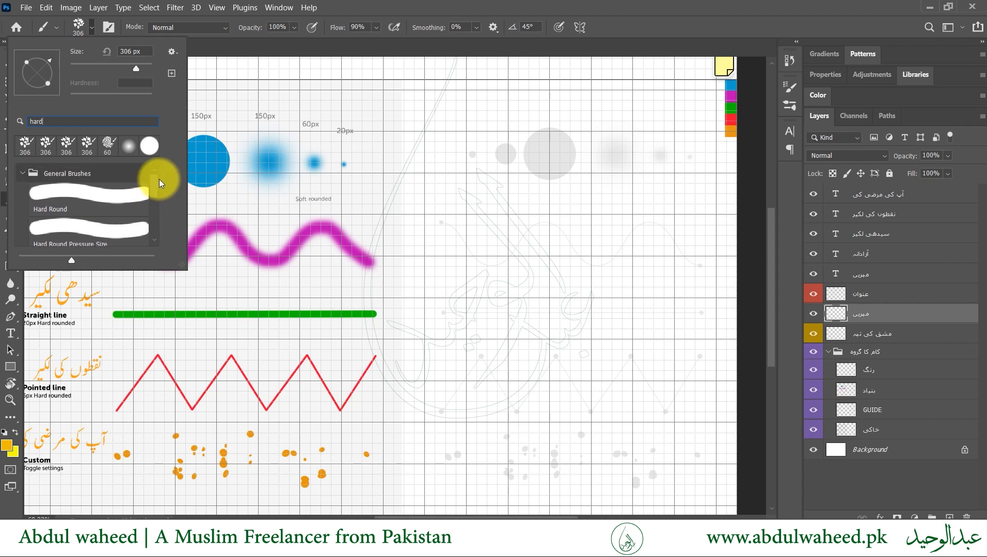
{"action": "left_click", "coordinate": [108, 201]}
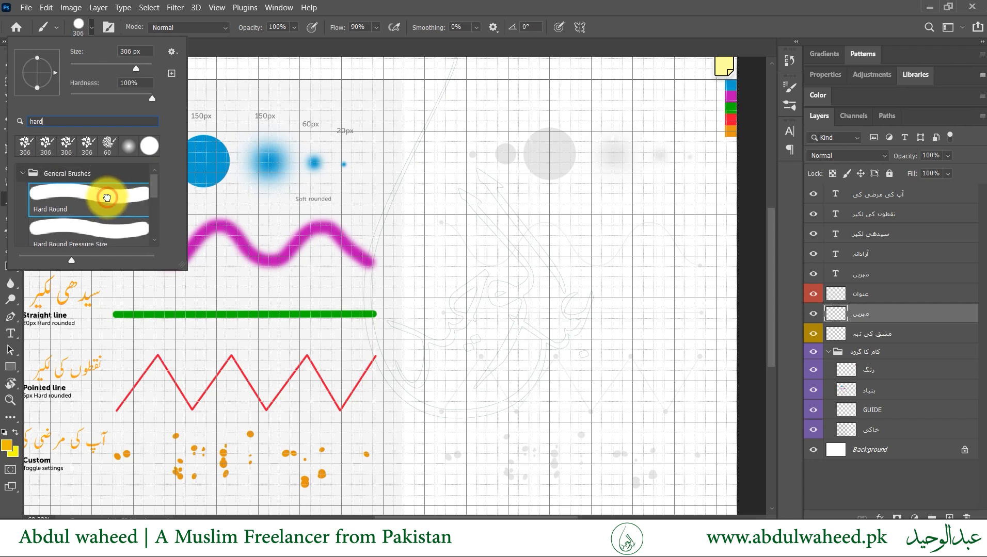
{"action": "left_click", "coordinate": [446, 48]}
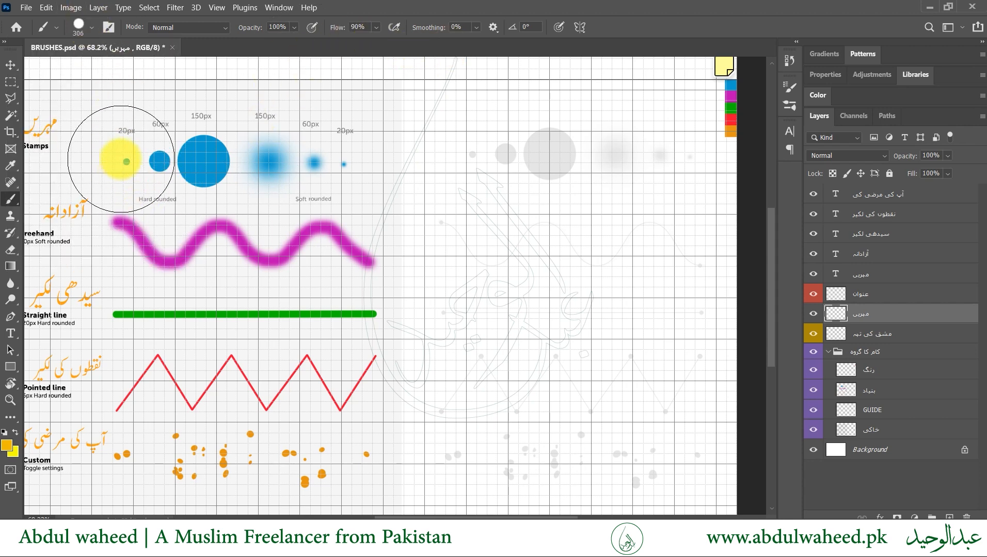
Set the Hard Round brush's size to 20 px
{"action": "left_click", "coordinate": [90, 29]}
{"action": "left_click", "coordinate": [136, 52]}
{"action": "type", "text": "20"}
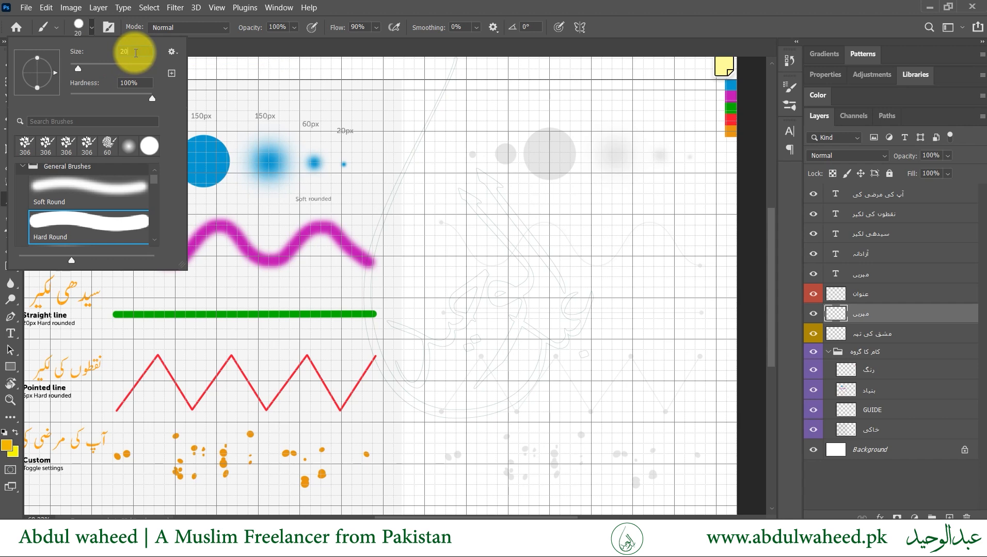
{"action": "left_click", "coordinate": [141, 81]}
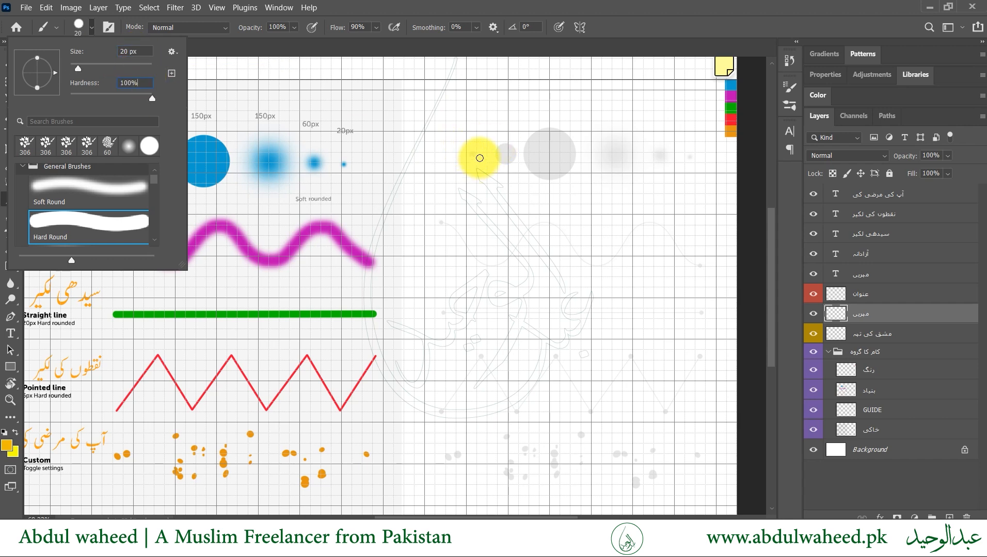
{"action": "left_click", "coordinate": [7, 446]}
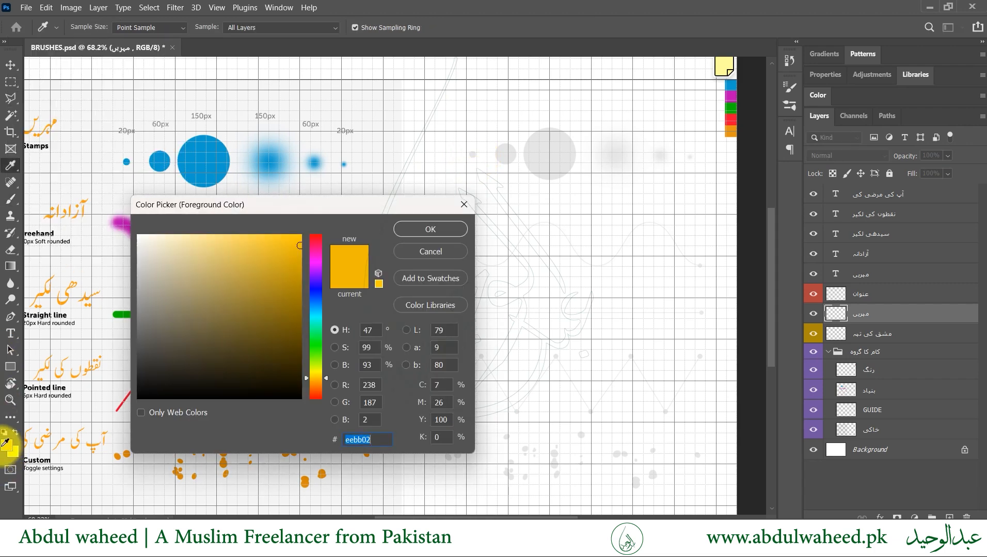
{"action": "left_click", "coordinate": [428, 252]}
{"action": "left_click", "coordinate": [427, 251]}
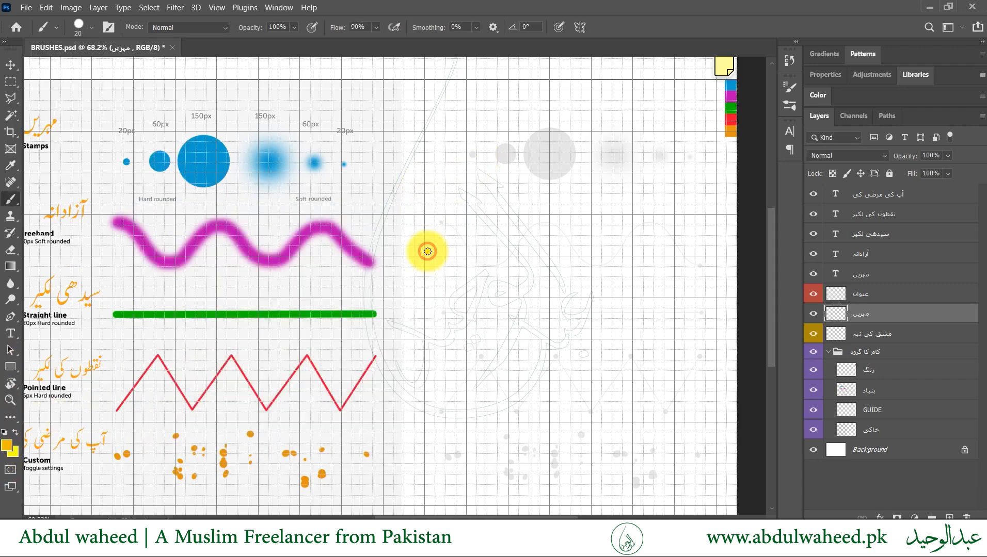
Sample the blue swatch beside the practice area and stamp one dot over the small hard-edged grey circle at the start of the stamps row
{"action": "left_click_drag", "start_coordinate": [515, 236], "coordinate": [453, 289]}
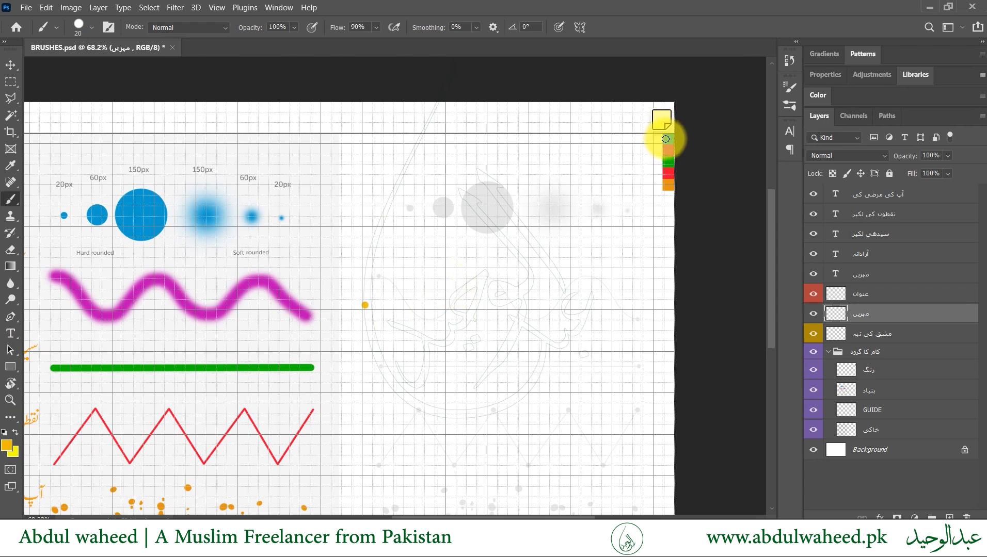
{"action": "key", "text": "i"}
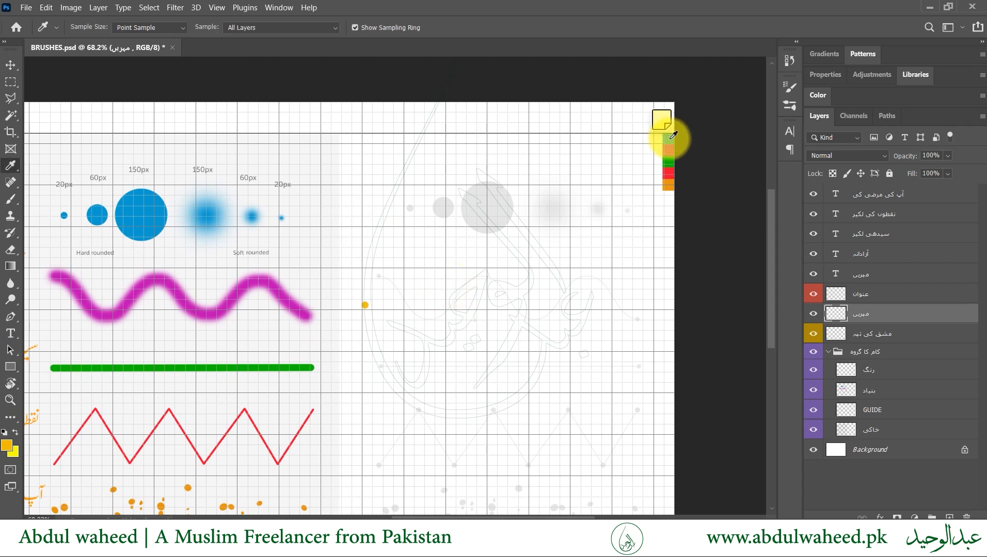
{"action": "left_click", "coordinate": [671, 137]}
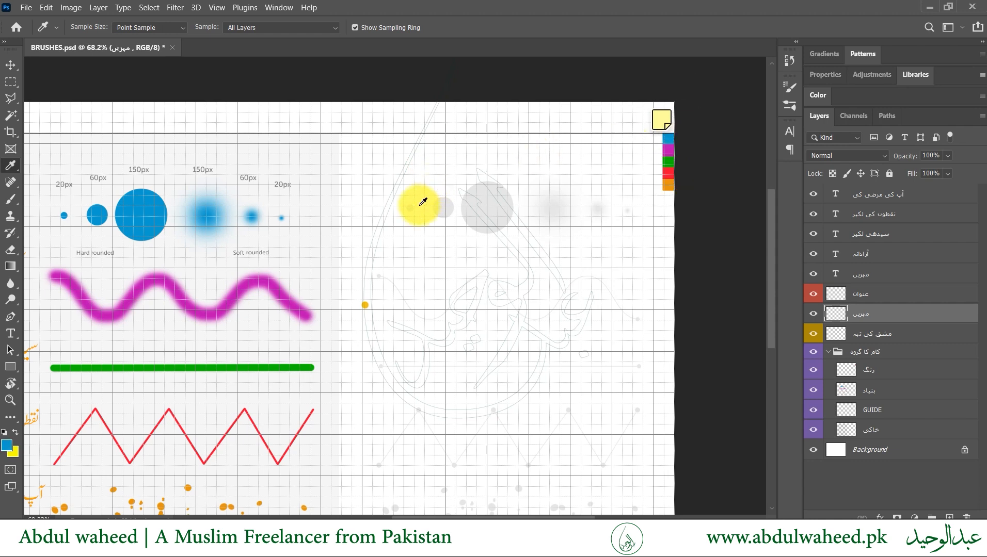
{"action": "key", "text": "b"}
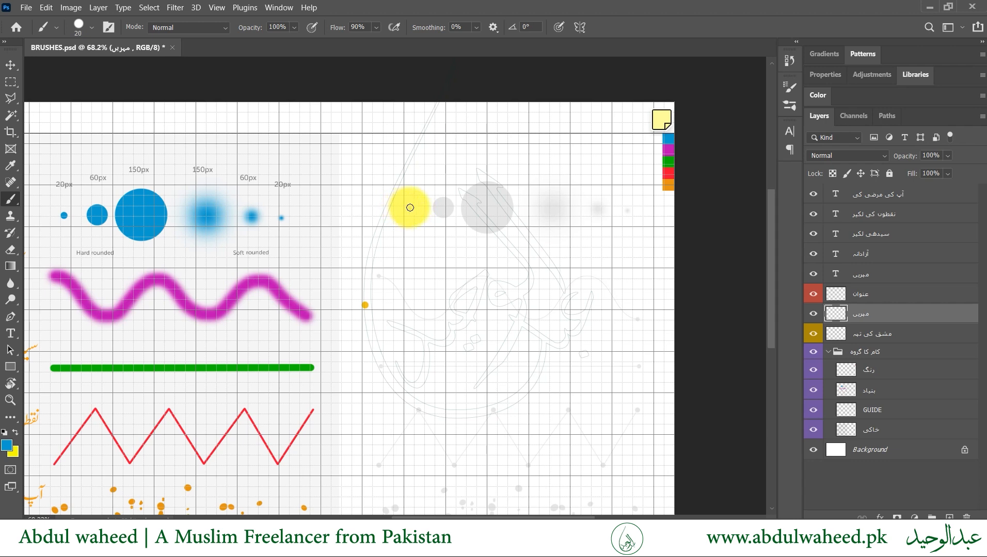
{"action": "left_click", "coordinate": [410, 207]}
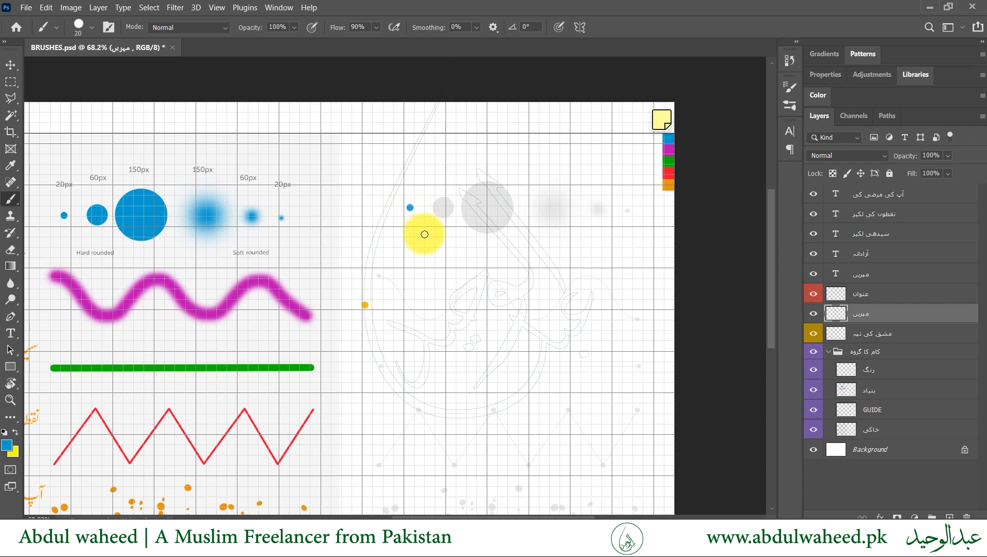
{"action": "scroll", "coordinate": [426, 210], "scroll_direction": "up", "scroll_amount": 6}
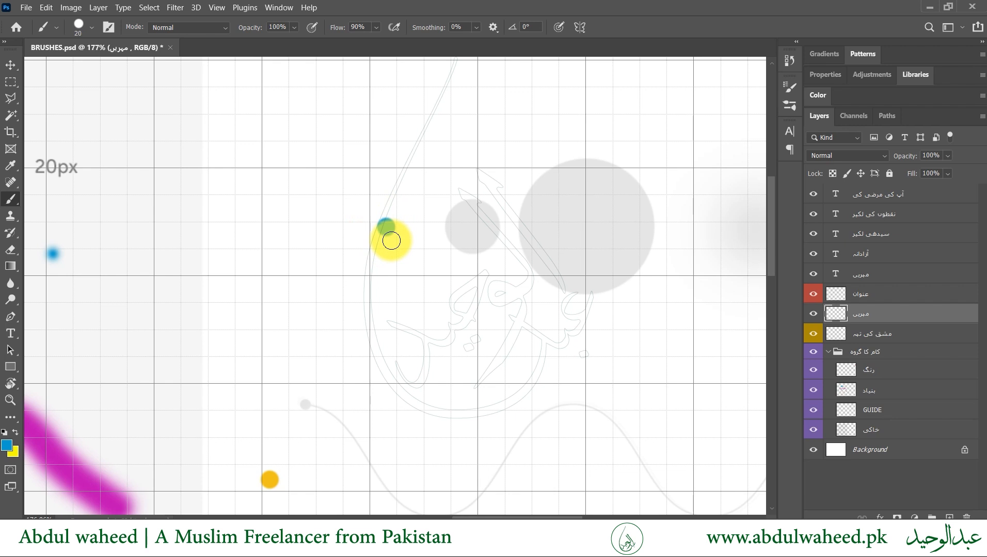
Open the brush settings, view the brush library, and return to the Hard Round tip's shape settings
{"action": "left_click", "coordinate": [787, 89]}
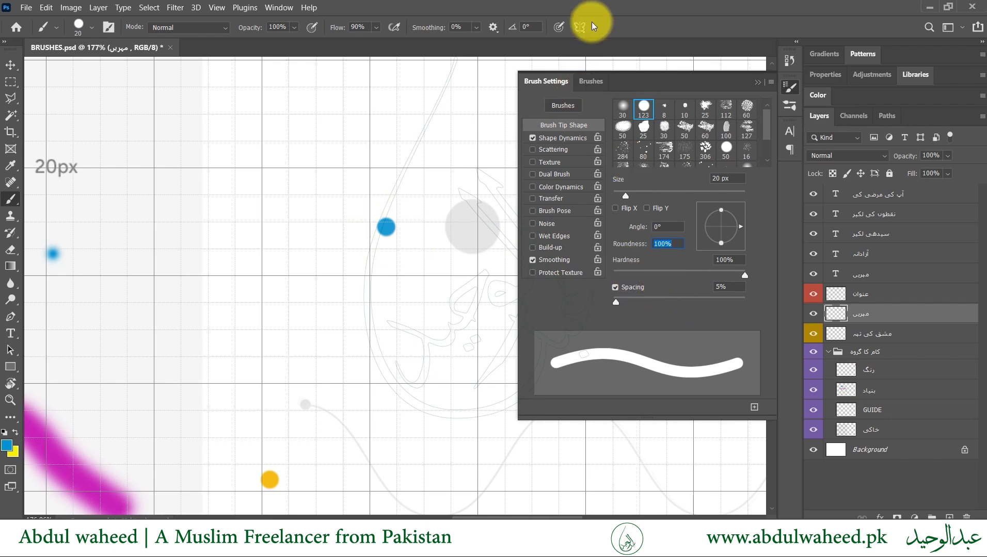
{"action": "left_click", "coordinate": [591, 81]}
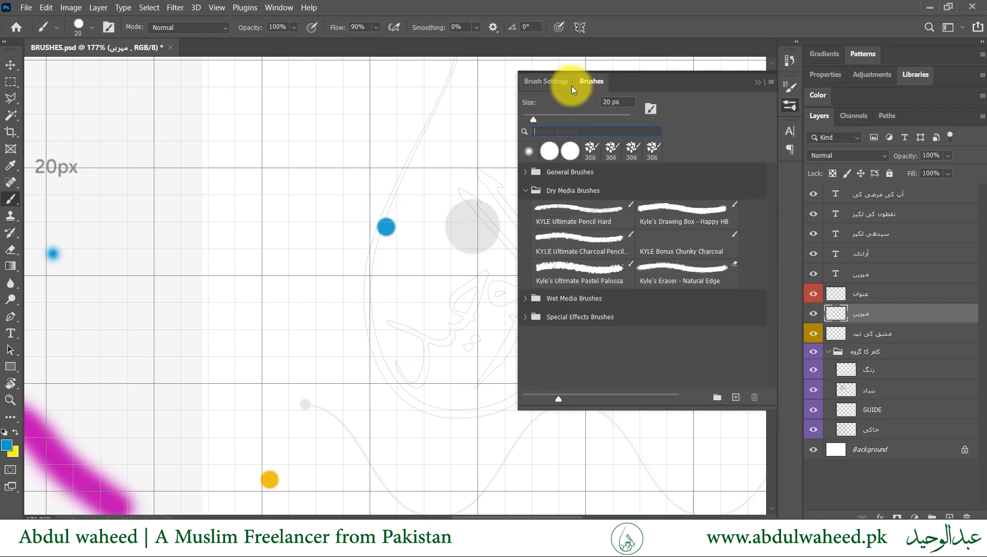
{"action": "left_click", "coordinate": [541, 81]}
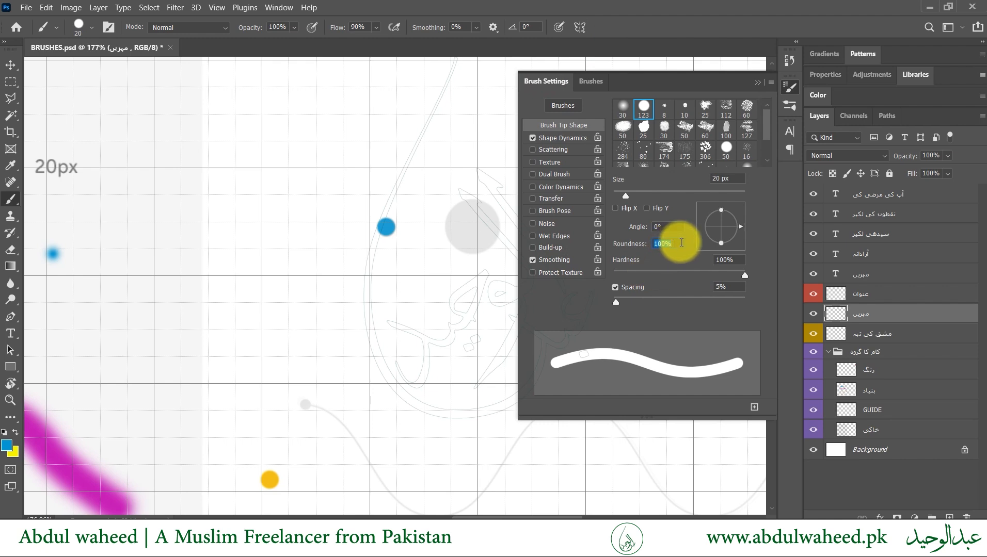
Set the brush roundness to 0%, paint a short test stroke over the medium grey circle and undo it
{"action": "type", "text": "0"}
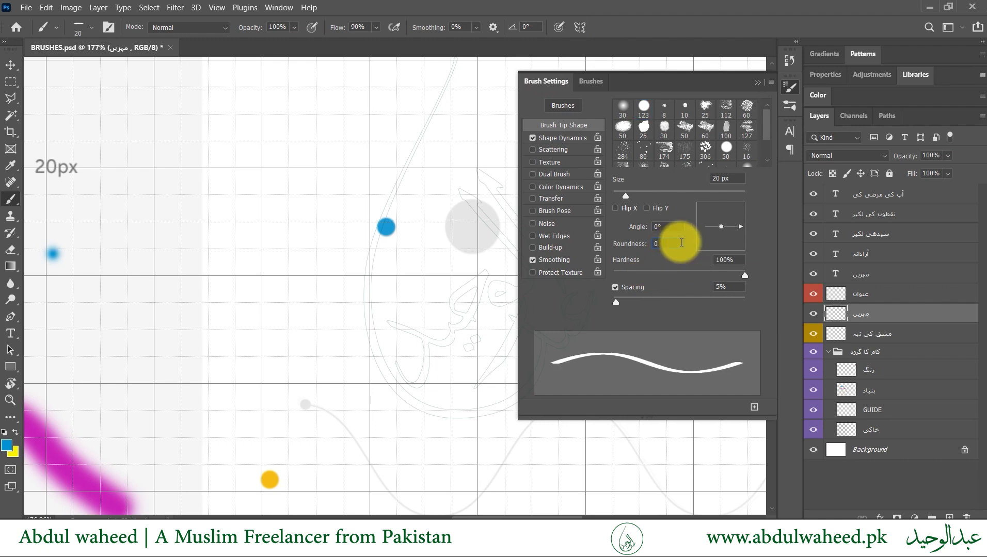
{"action": "mouse_move", "coordinate": [417, 225]}
{"action": "left_mouse_down"}
{"action": "mouse_move", "coordinate": [329, 232]}
{"action": "mouse_move", "coordinate": [368, 229]}
{"action": "mouse_move", "coordinate": [381, 271]}
{"action": "mouse_move", "coordinate": [401, 249]}
{"action": "left_mouse_up"}
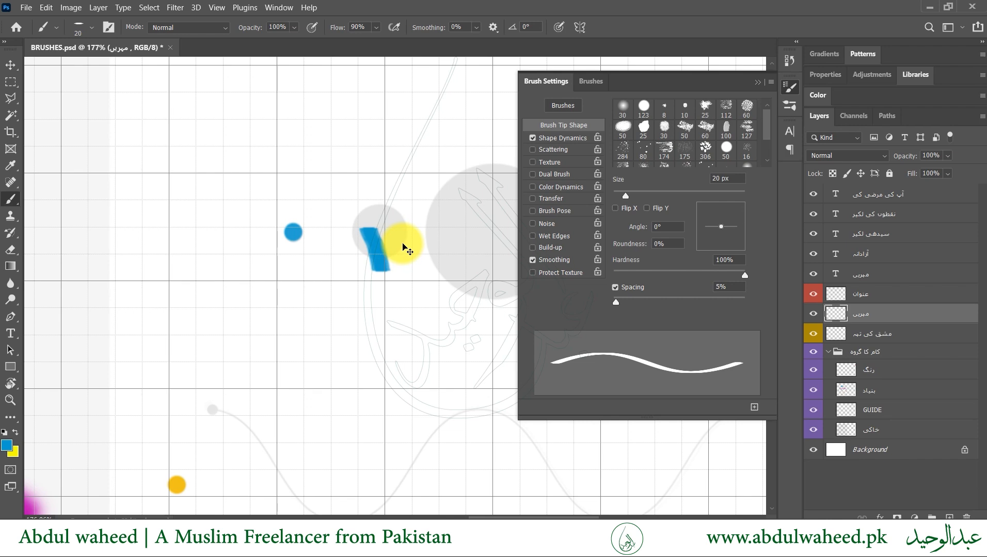
{"action": "key", "text": "ctrl+z"}
{"action": "key", "text": "ctrl+z"}
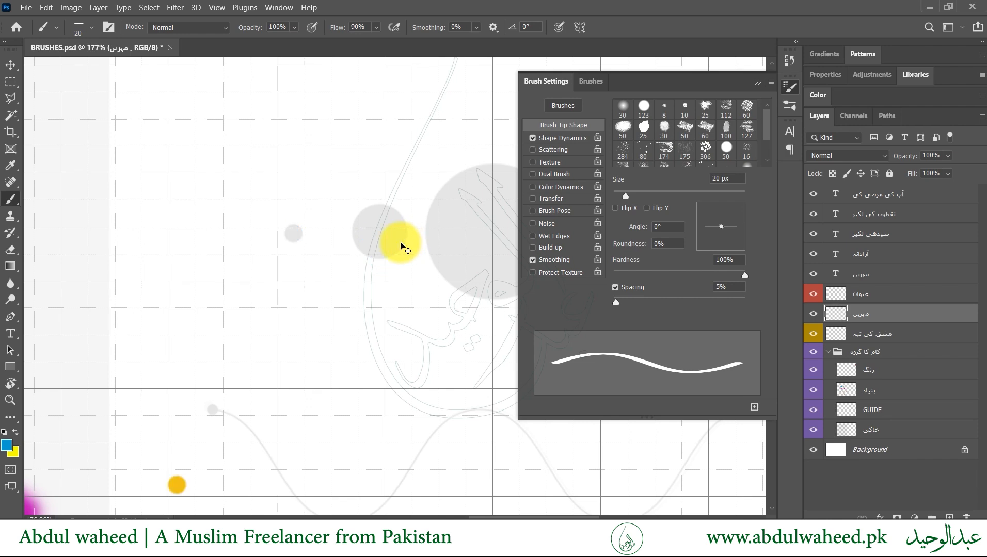
Set the brush roundness back to 100%
{"action": "left_click", "coordinate": [668, 244]}
{"action": "type", "text": "1"}
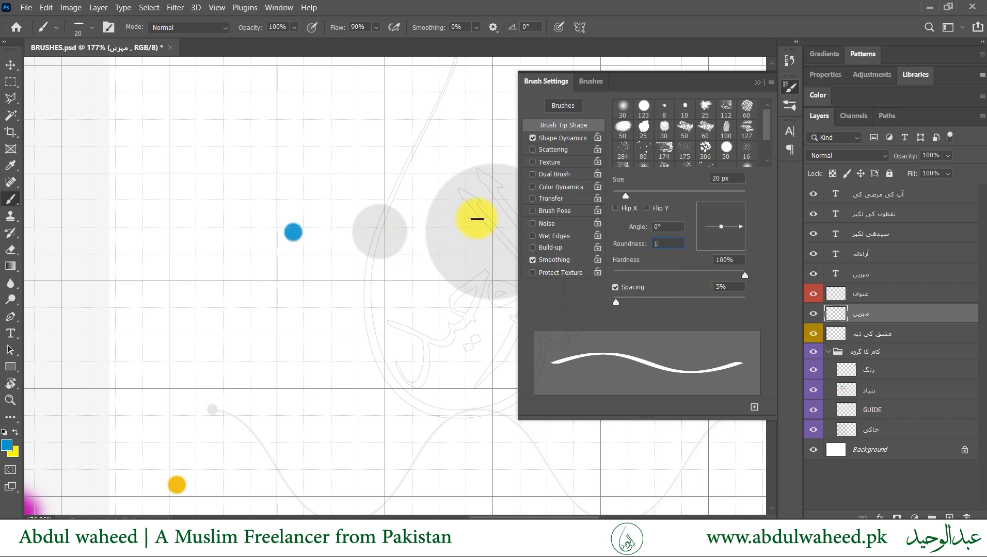
{"action": "type", "text": "00"}
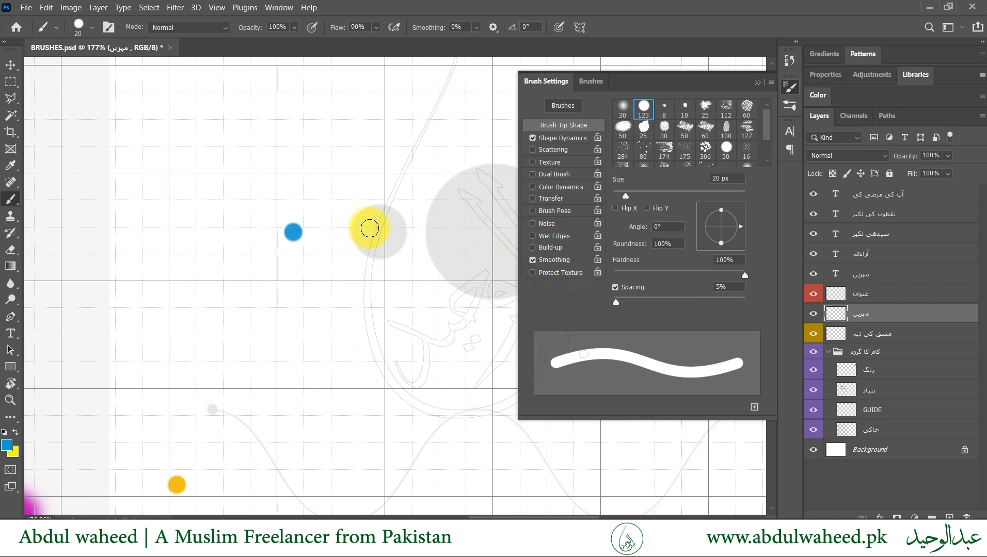
Close the brush settings and set the hard round brush's size to 60 px
{"action": "scroll", "coordinate": [370, 228], "scroll_direction": "down", "scroll_amount": 5}
{"action": "scroll", "coordinate": [290, 276], "scroll_direction": "down", "scroll_amount": 1}
{"action": "mouse_move", "coordinate": [119, 282]}
{"action": "left_mouse_down"}
{"action": "mouse_move", "coordinate": [311, 263]}
{"action": "mouse_move", "coordinate": [198, 263]}
{"action": "left_mouse_up"}
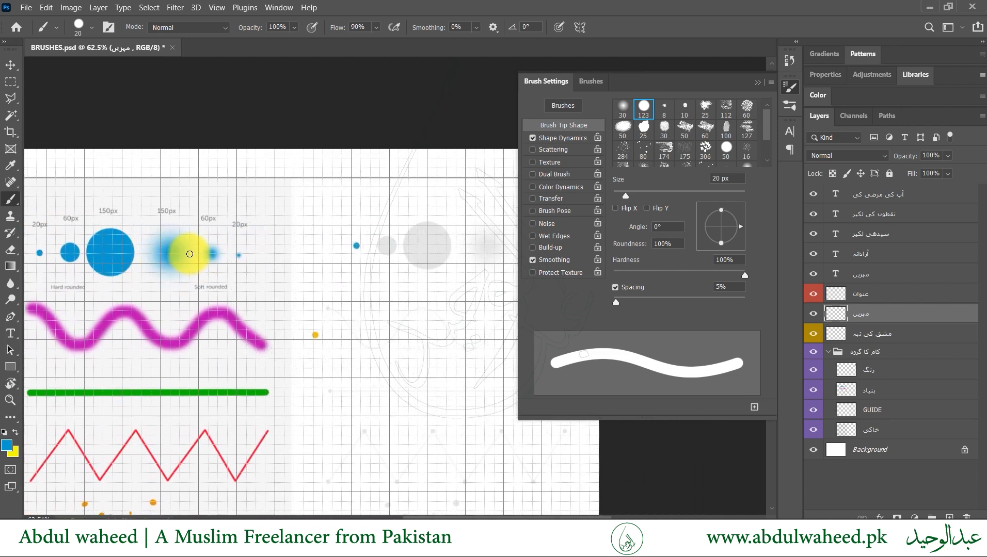
{"action": "left_click", "coordinate": [790, 88]}
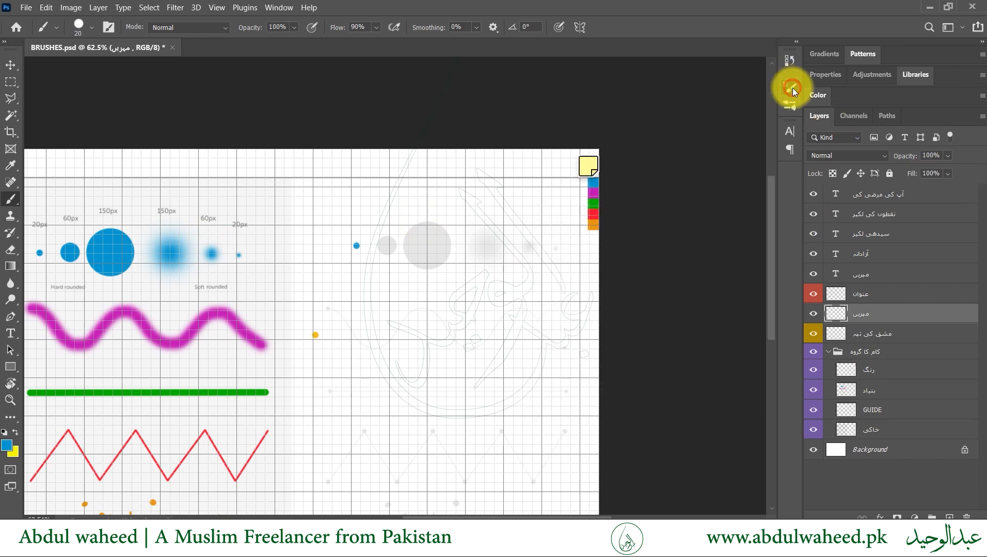
{"action": "right_click", "coordinate": [341, 252]}
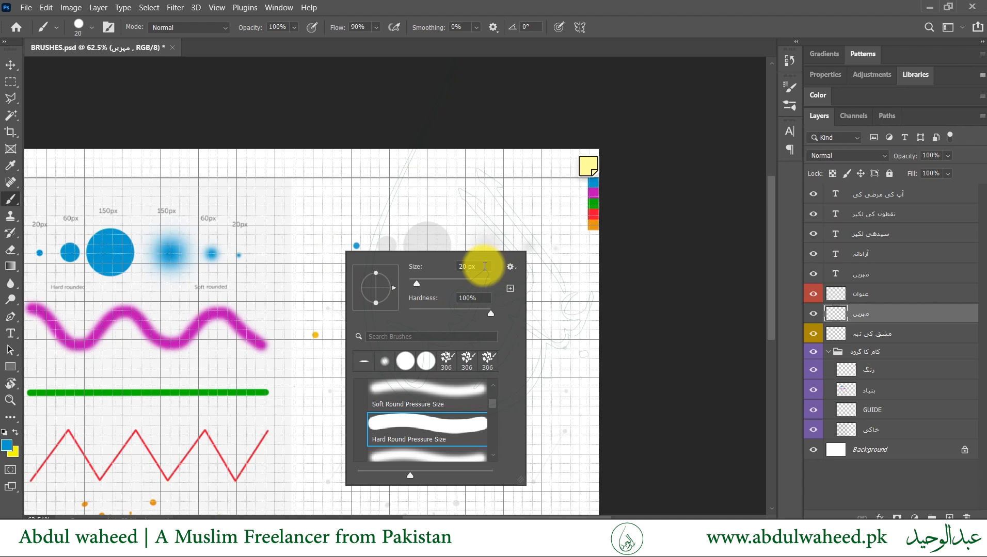
{"action": "left_click", "coordinate": [435, 267]}
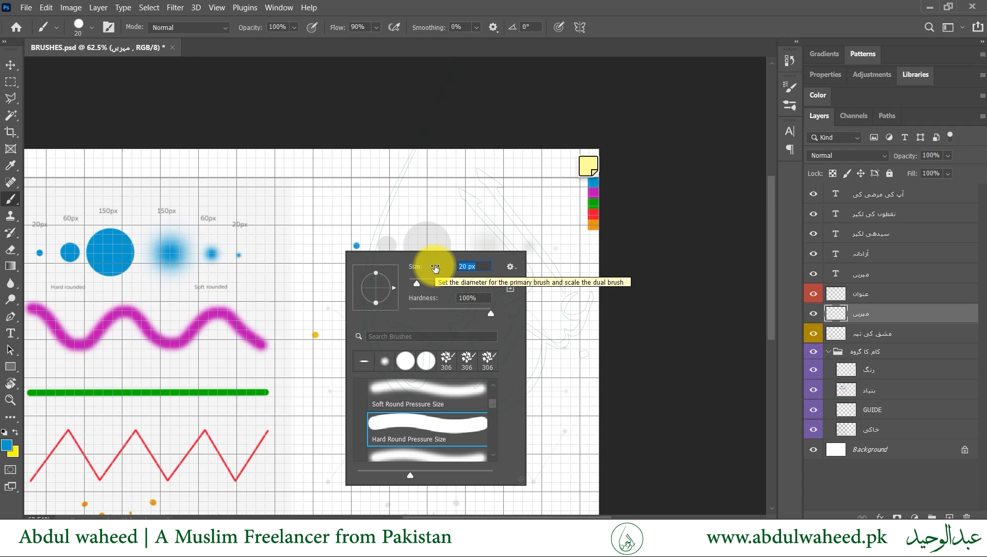
{"action": "type", "text": "60"}
{"action": "key", "text": "Return"}
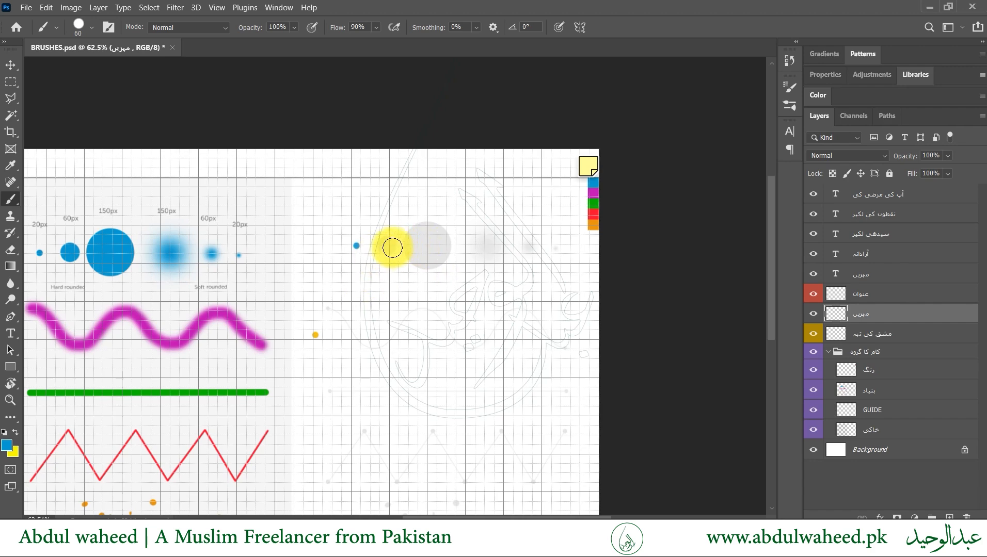
Stamp one blue dot over the medium hard-edged grey circle in the stamps row
{"action": "scroll", "coordinate": [387, 249], "scroll_direction": "up", "scroll_amount": 1}
{"action": "scroll", "coordinate": [387, 250], "scroll_direction": "up", "scroll_amount": 3}
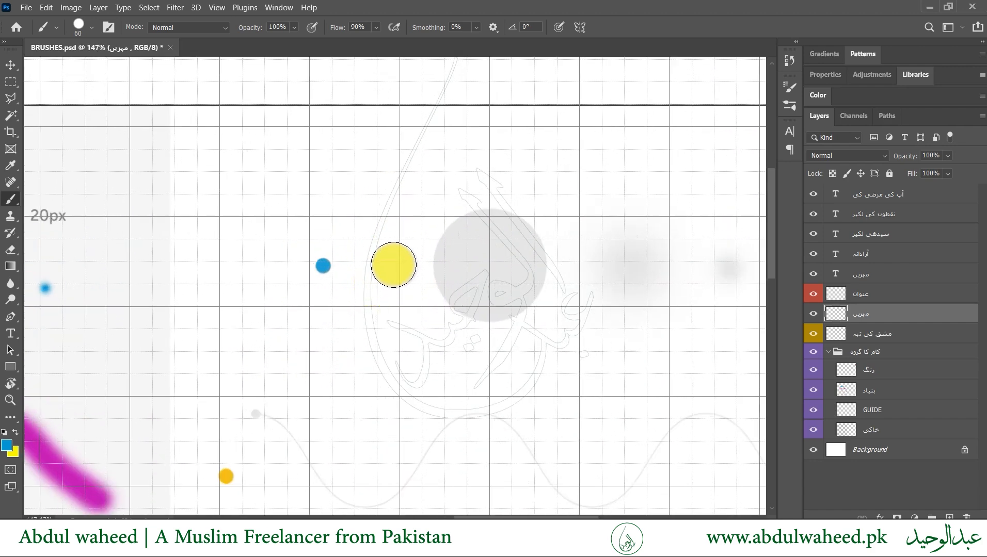
{"action": "left_click", "coordinate": [393, 265]}
Set the brush size to 150 px and stamp one blue dot over the large hard-edged grey circle
{"action": "scroll", "coordinate": [390, 276], "scroll_direction": "down", "scroll_amount": 3}
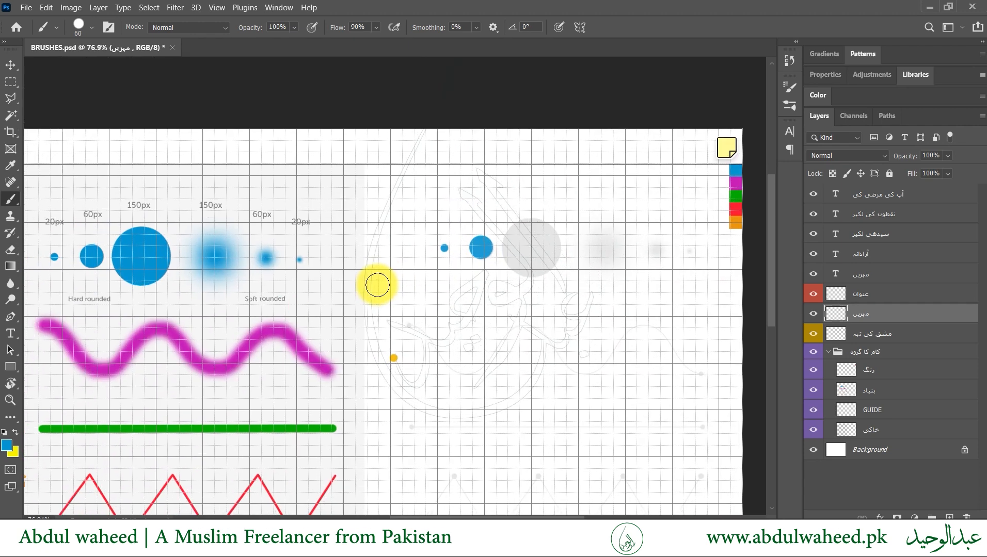
{"action": "right_click", "coordinate": [456, 286]}
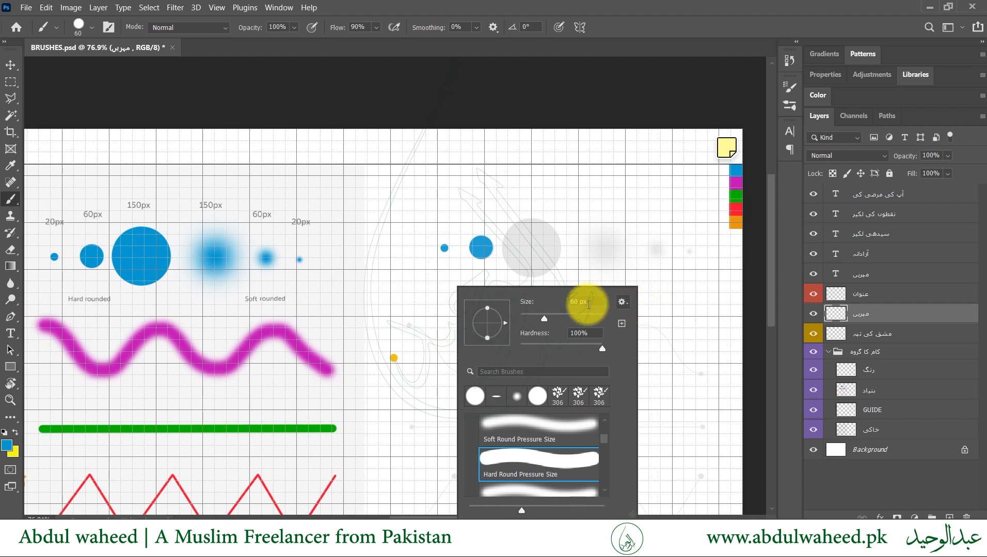
{"action": "left_click_drag", "start_coordinate": [588, 304], "coordinate": [521, 304]}
{"action": "type", "text": "150"}
{"action": "key", "text": "Return"}
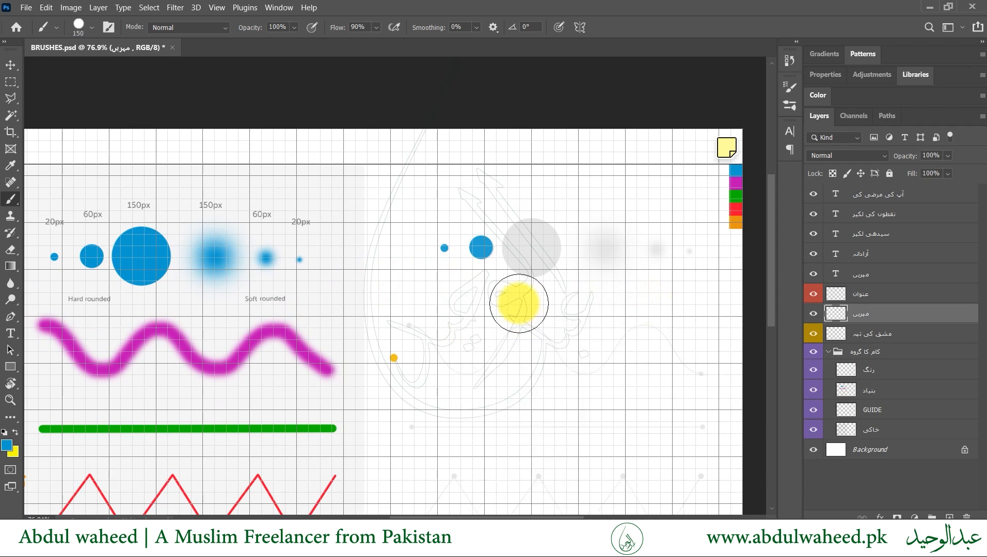
{"action": "key", "text": "ctrl+z"}
{"action": "left_click", "coordinate": [533, 248]}
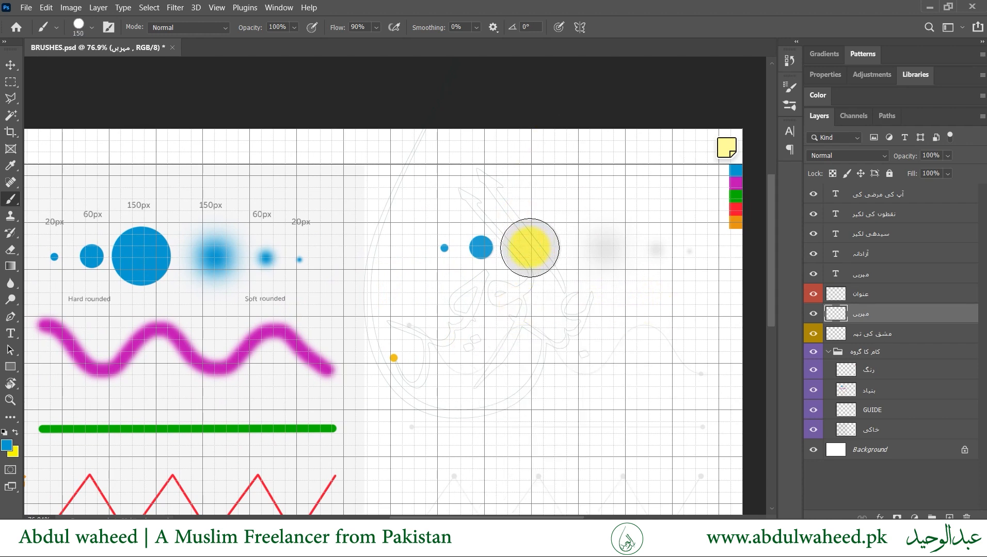
{"action": "left_click", "coordinate": [532, 249]}
Set the 150 px brush's hardness to 0% and stamp one blue dot over the large soft grey circle
{"action": "left_click_drag", "start_coordinate": [546, 289], "coordinate": [416, 301]}
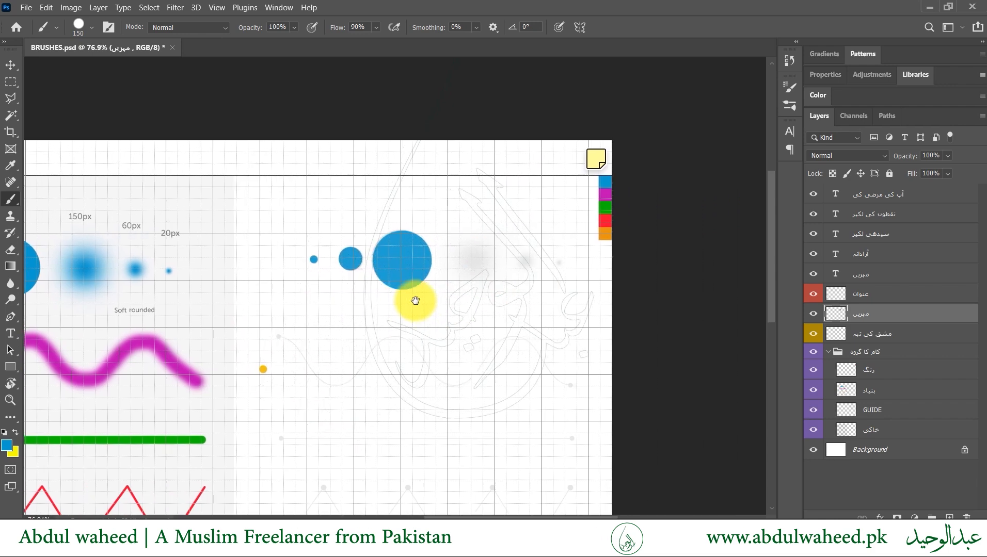
{"action": "scroll", "coordinate": [459, 270], "scroll_direction": "up", "scroll_amount": 4}
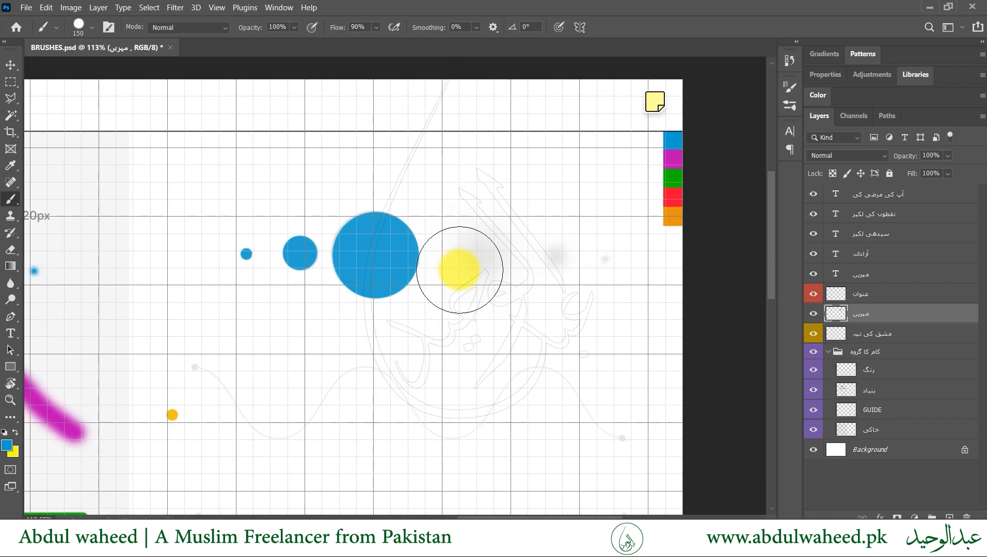
{"action": "right_click", "coordinate": [402, 254]}
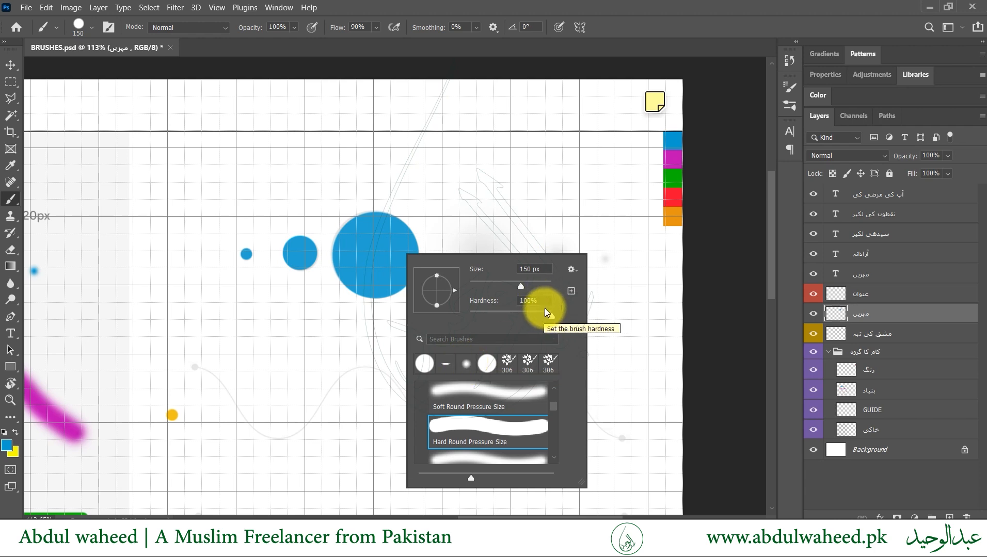
{"action": "left_click_drag", "start_coordinate": [546, 312], "coordinate": [459, 316]}
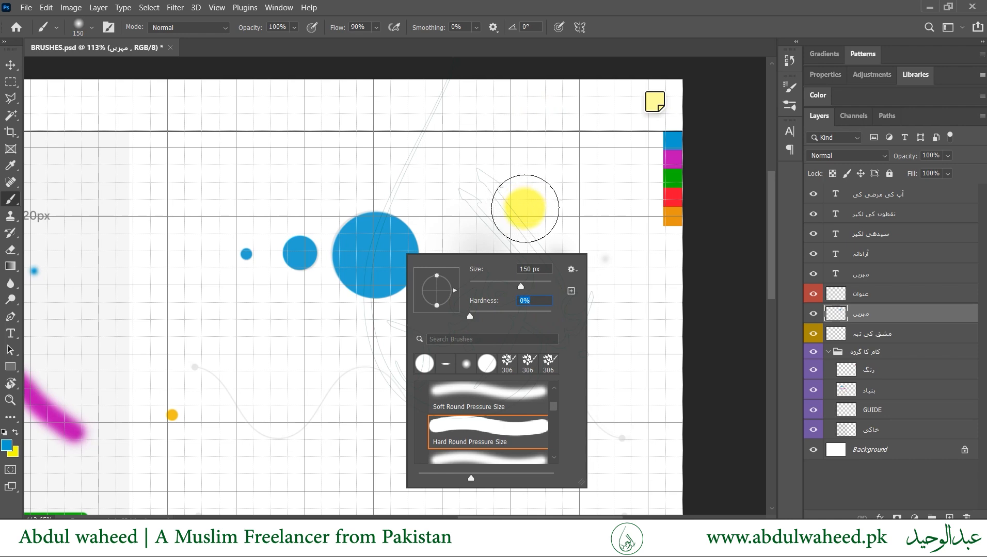
{"action": "left_click", "coordinate": [424, 244]}
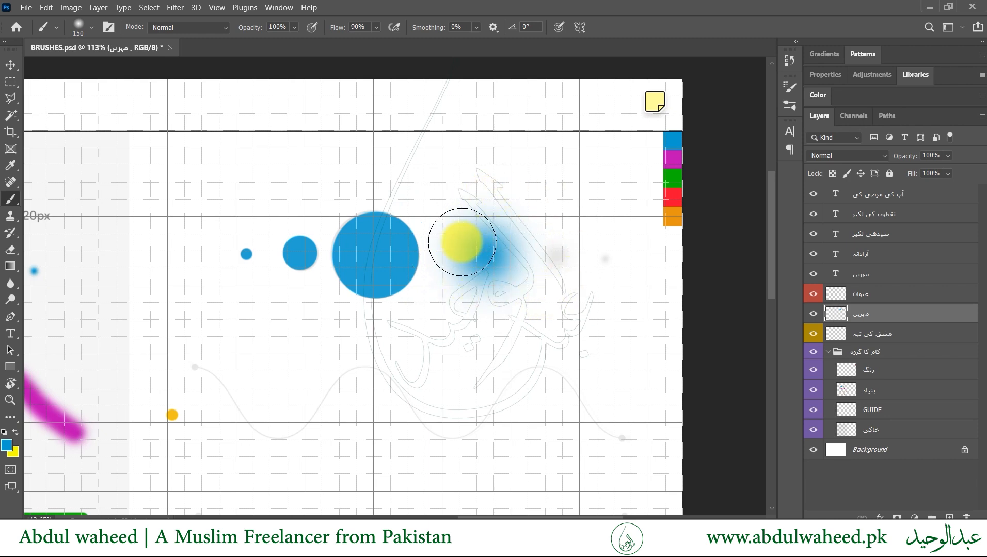
Set the soft brush's size to 50 px and stamp one blue dot over the medium soft grey circle
{"action": "left_click_drag", "start_coordinate": [490, 293], "coordinate": [392, 310]}
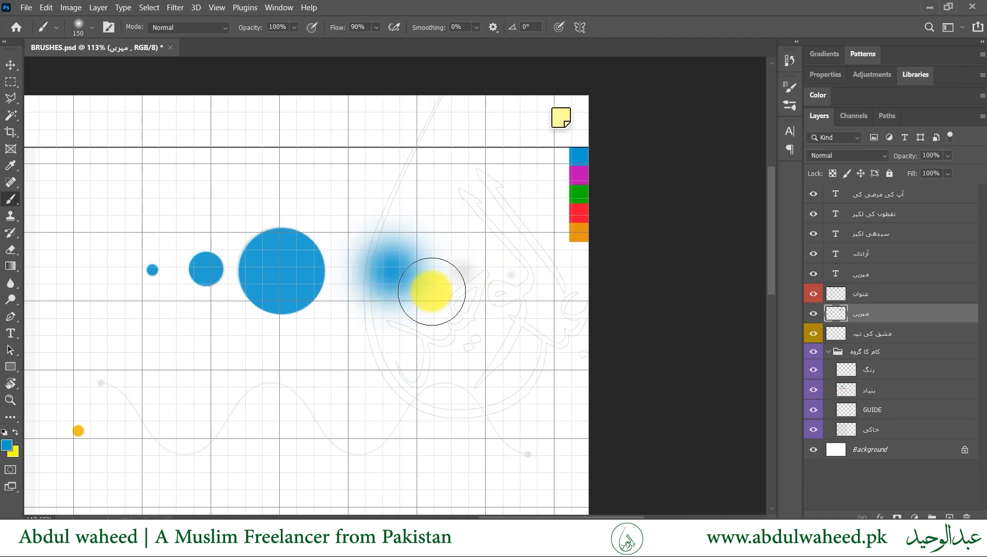
{"action": "right_click", "coordinate": [430, 291]}
{"action": "left_click", "coordinate": [564, 306]}
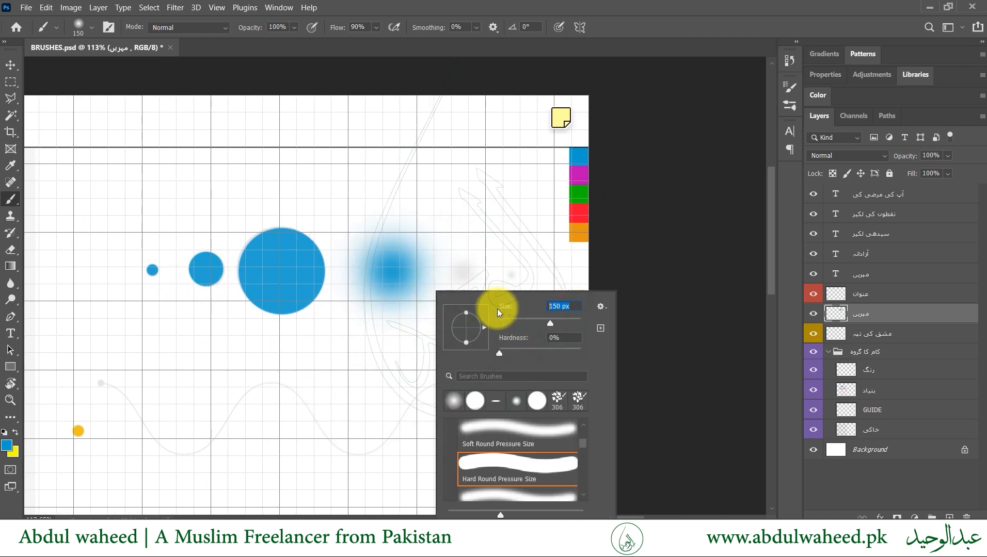
{"action": "type", "text": "50"}
{"action": "key", "text": "Return"}
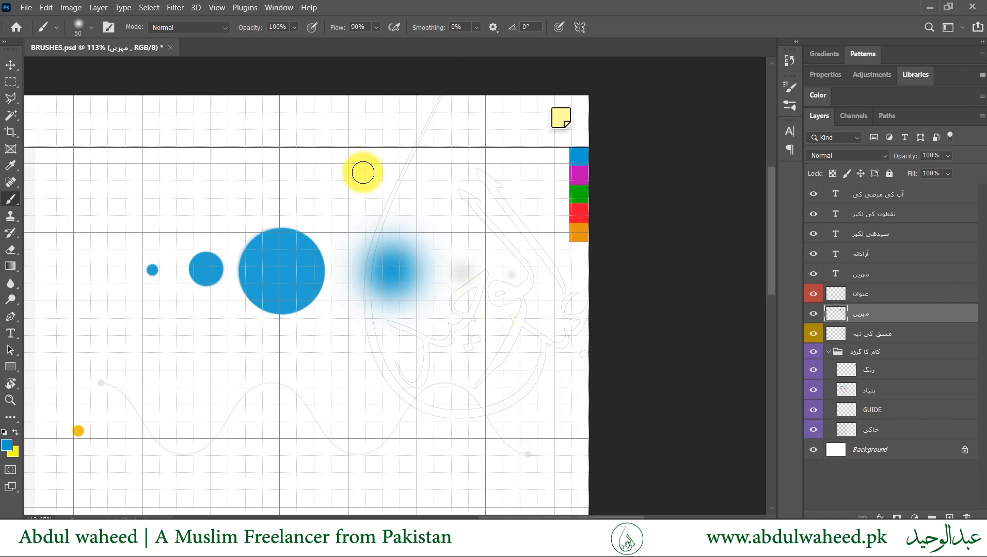
{"action": "left_click", "coordinate": [465, 272]}
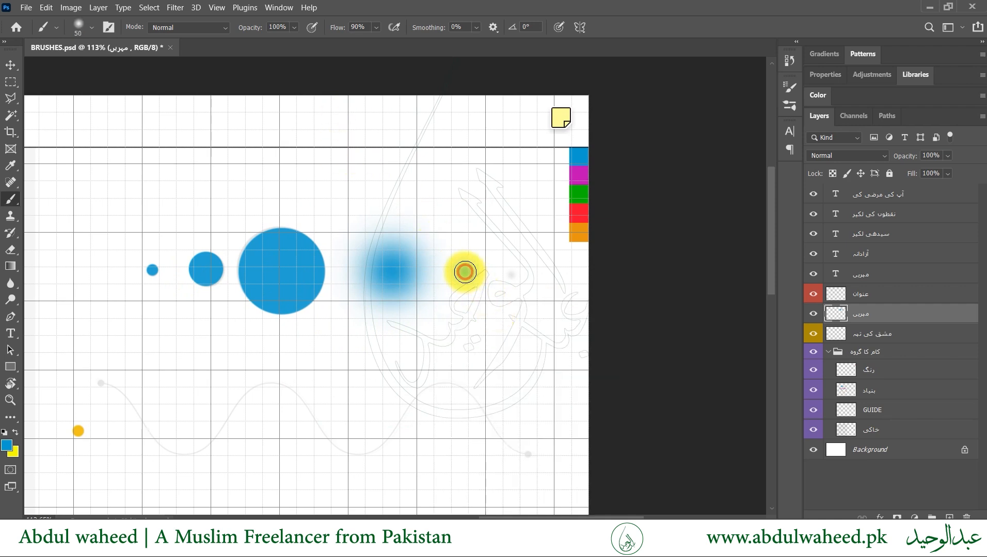
Set the soft brush's size to 20 px and stamp one blue dot over the small soft grey circle ending the row
{"action": "right_click", "coordinate": [496, 287]}
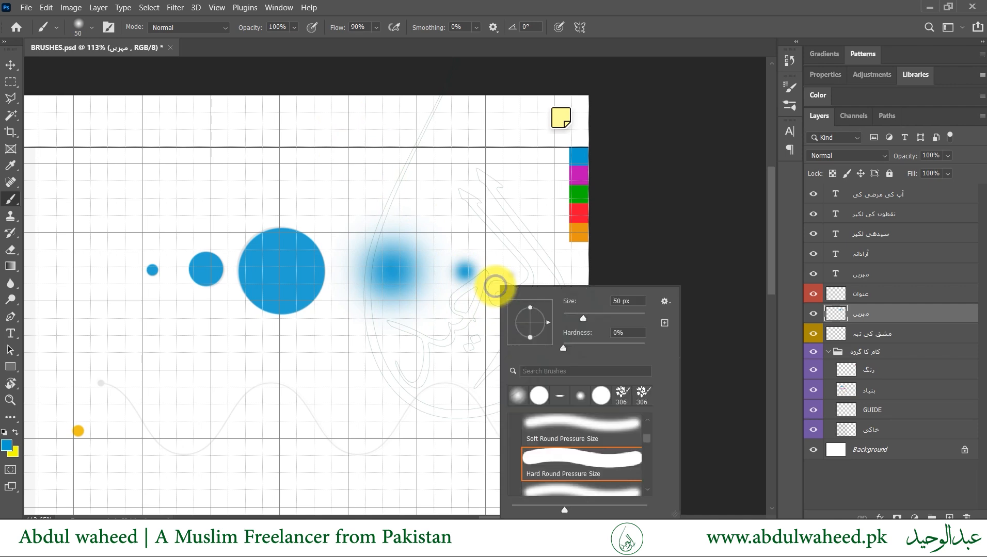
{"action": "type", "text": "20"}
{"action": "key", "text": "Return"}
{"action": "left_click", "coordinate": [502, 268]}
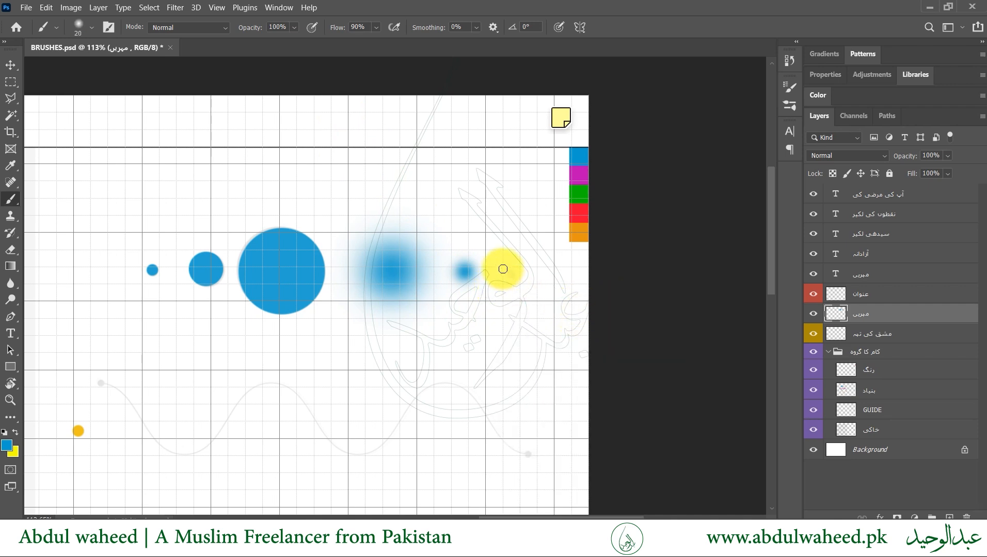
{"action": "left_click", "coordinate": [514, 273]}
Create a new layer named "آزادنہ" above the stamps layer for the freehand stroke
{"action": "scroll", "coordinate": [126, 310], "scroll_direction": "down", "scroll_amount": 5}
{"action": "mouse_move", "coordinate": [126, 310]}
{"action": "left_mouse_down"}
{"action": "mouse_move", "coordinate": [452, 269]}
{"action": "mouse_move", "coordinate": [472, 321]}
{"action": "mouse_move", "coordinate": [437, 305]}
{"action": "left_mouse_up"}
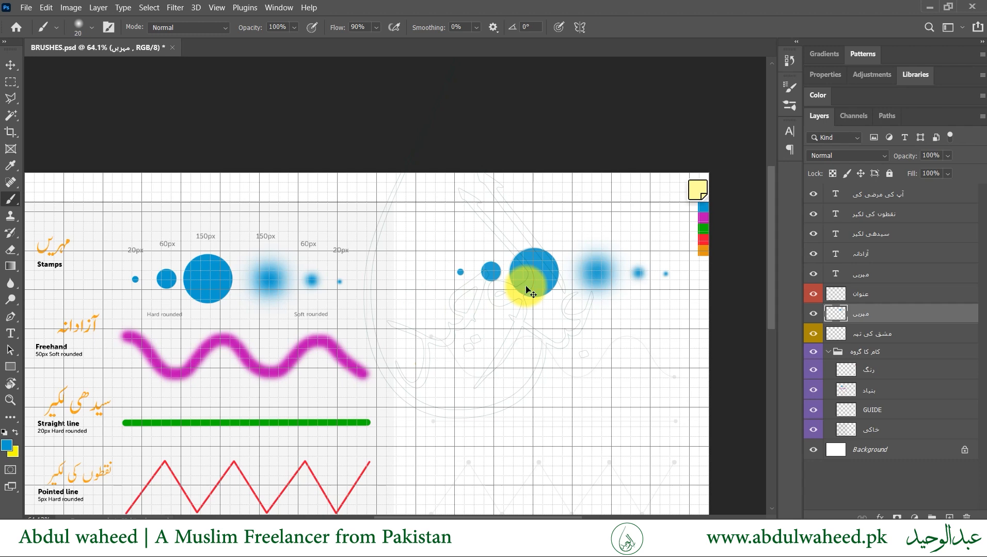
{"action": "key", "text": "ctrl+shift+n"}
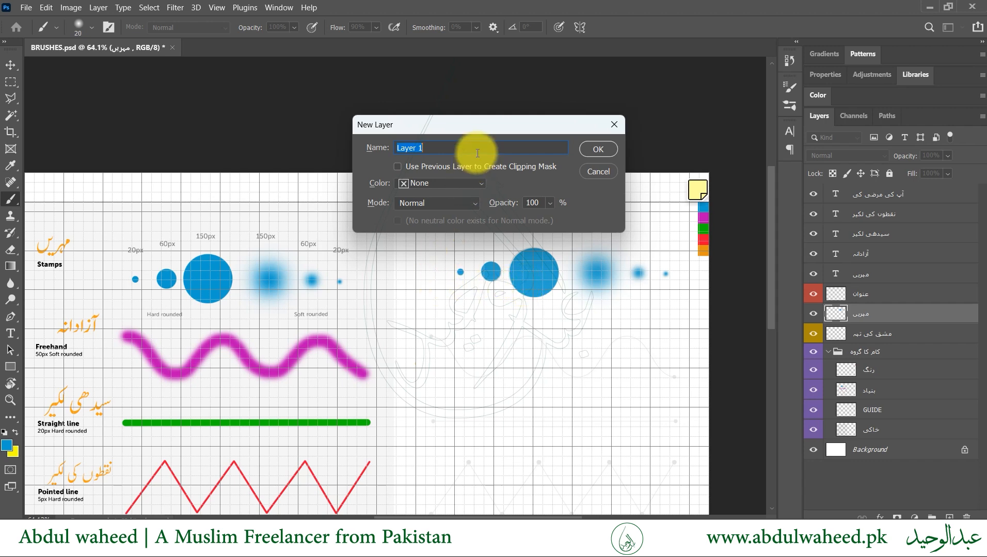
{"action": "key", "text": "BackSpace"}
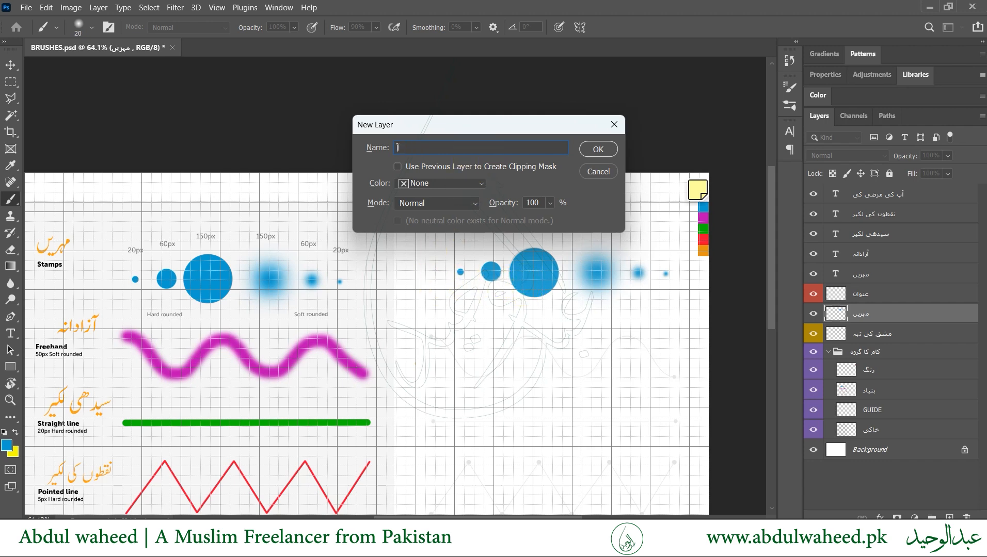
{"action": "type", "text": "آزادانہ"}
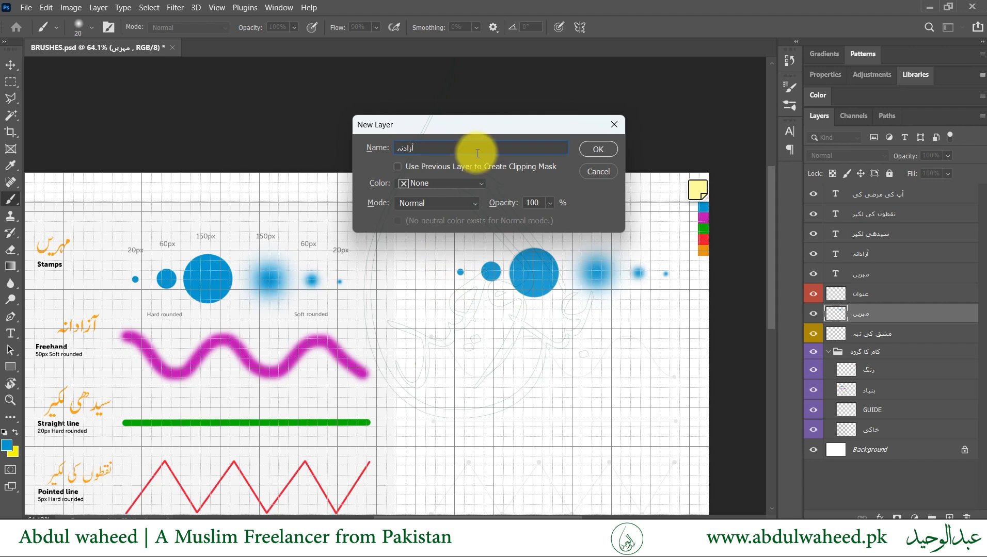
{"action": "key", "text": "Return"}
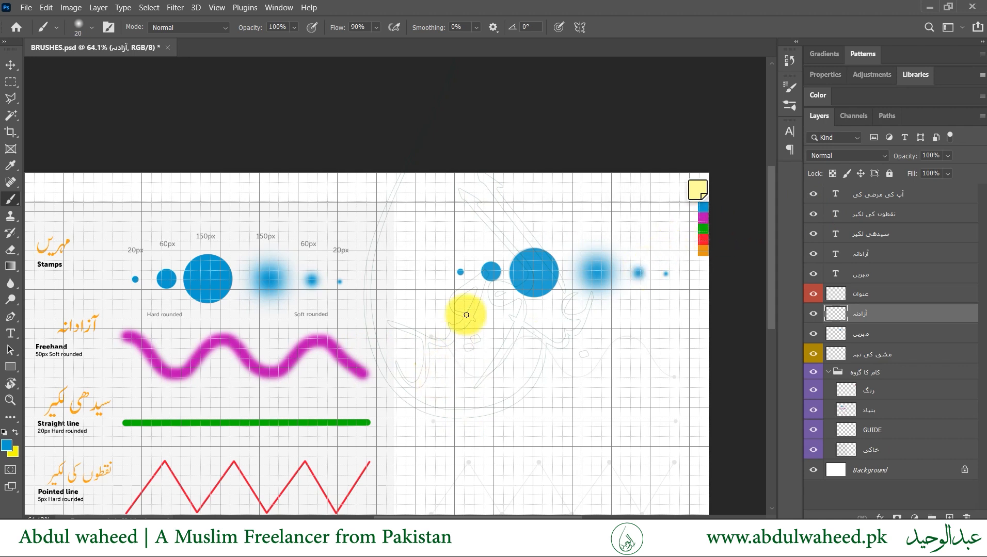
Sample the magenta swatch beside the practice area as the foreground colour and return to the Brush tool
{"action": "key", "text": "i"}
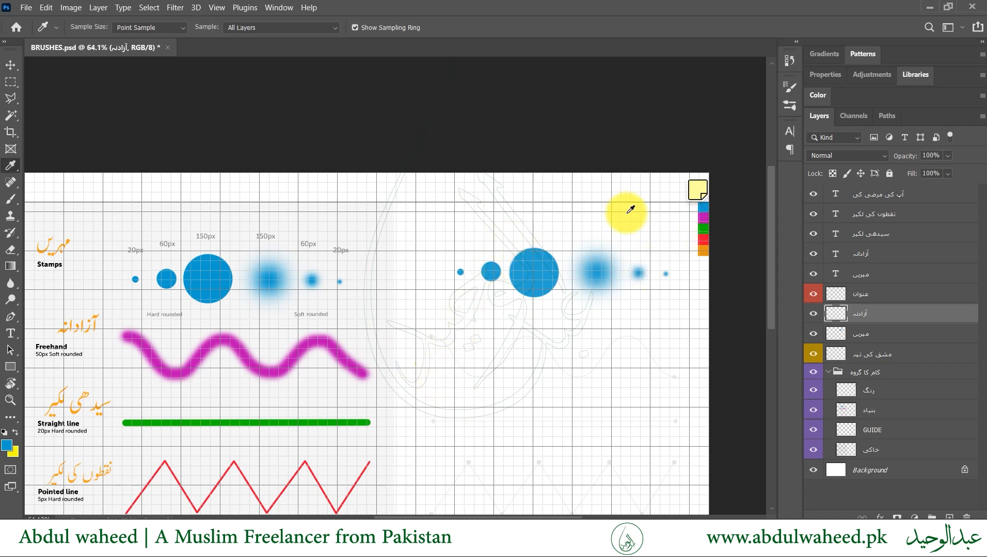
{"action": "left_click", "coordinate": [707, 217]}
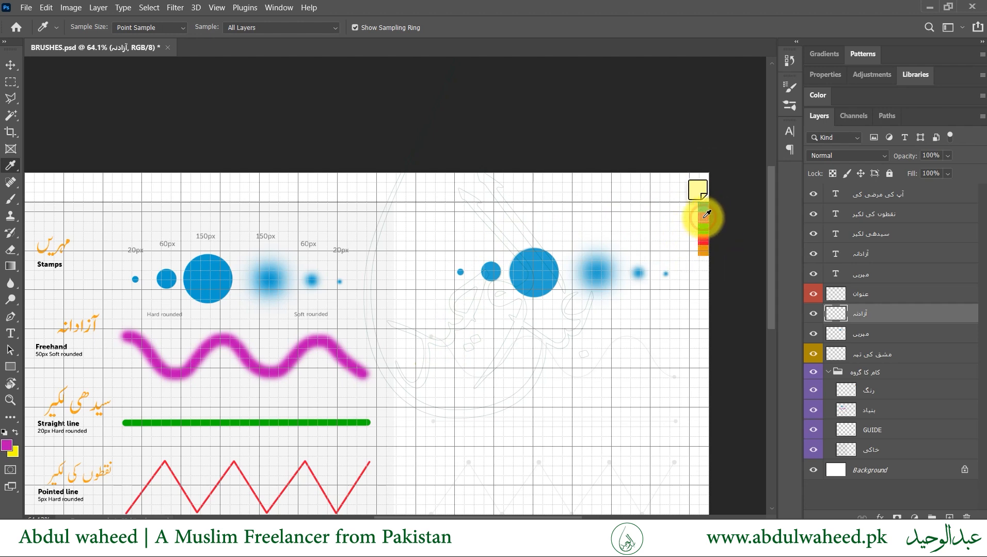
{"action": "key", "text": "b"}
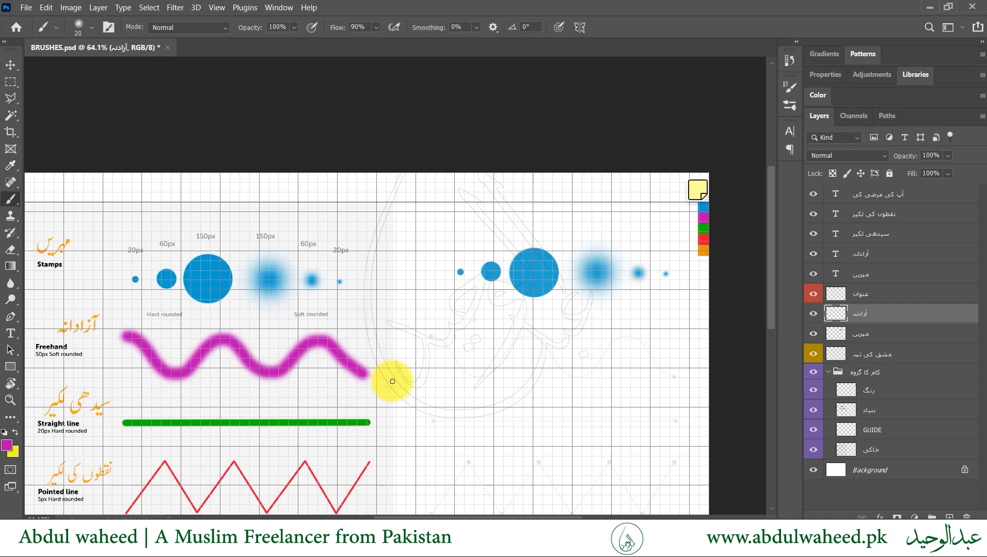
Find the Soft Round brush by searching the brush presets for "soft roun" and select it
{"action": "right_click", "coordinate": [431, 353]}
{"action": "left_click", "coordinate": [507, 378]}
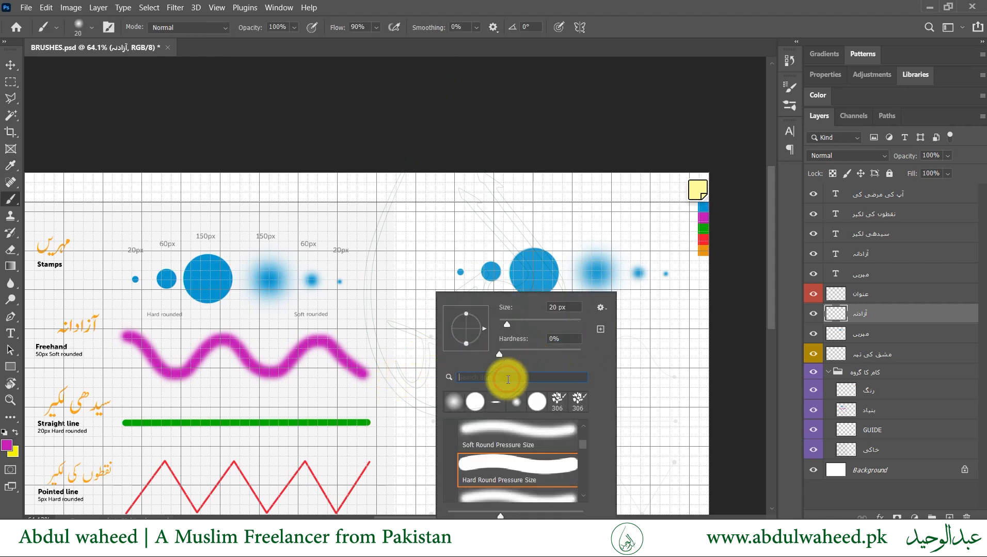
{"action": "type", "text": "soft"}
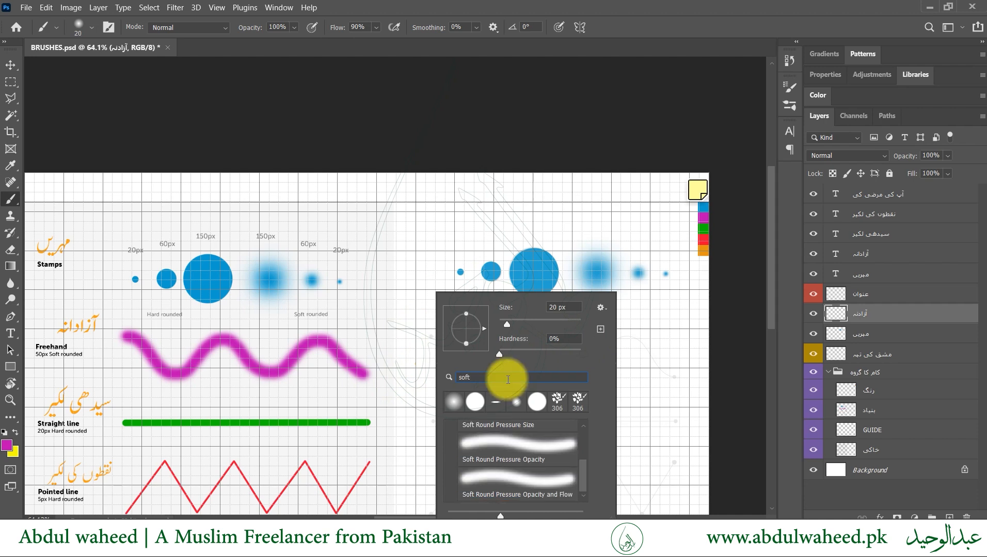
{"action": "type", "text": " roun"}
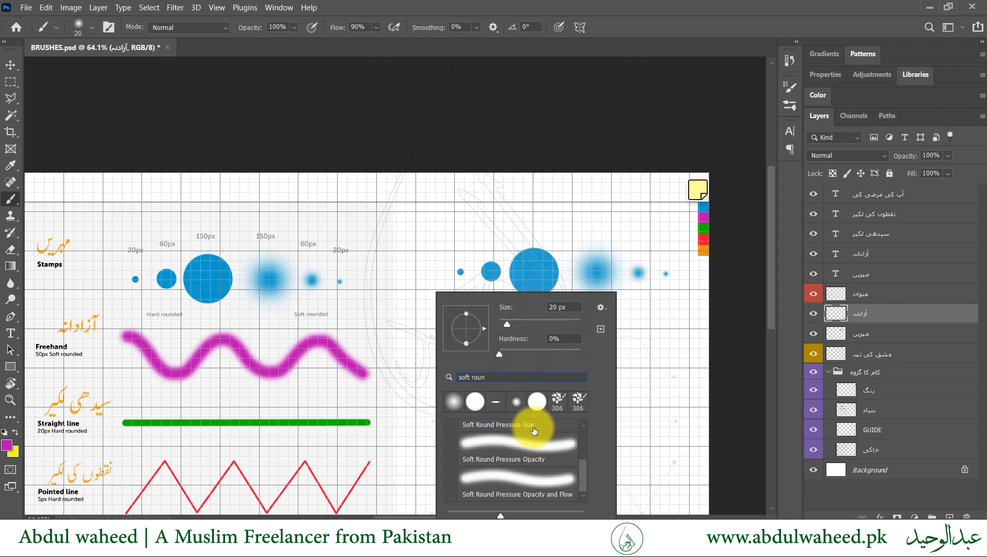
{"action": "scroll", "coordinate": [533, 441], "scroll_direction": "up", "scroll_amount": 2}
{"action": "scroll", "coordinate": [533, 441], "scroll_direction": "up", "scroll_amount": 1}
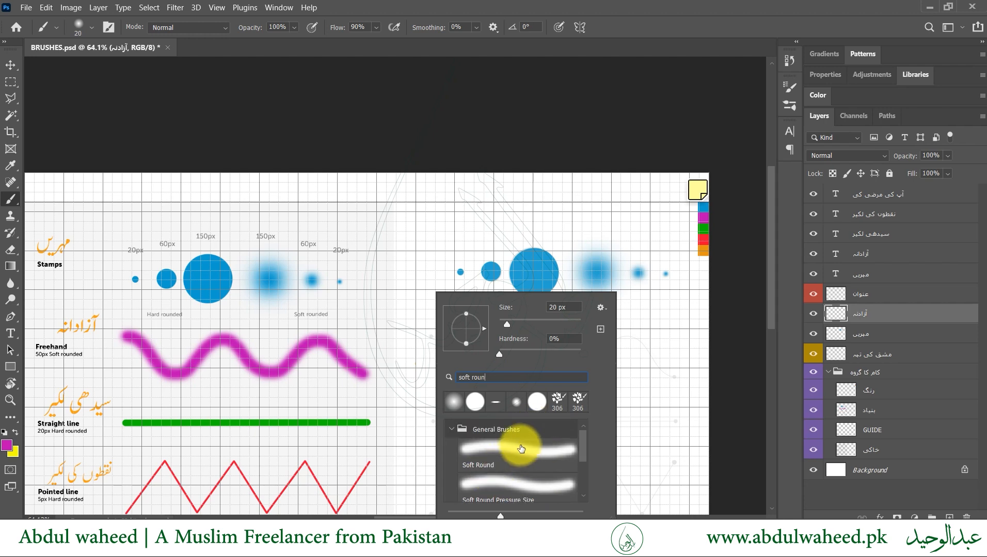
{"action": "left_click", "coordinate": [508, 452]}
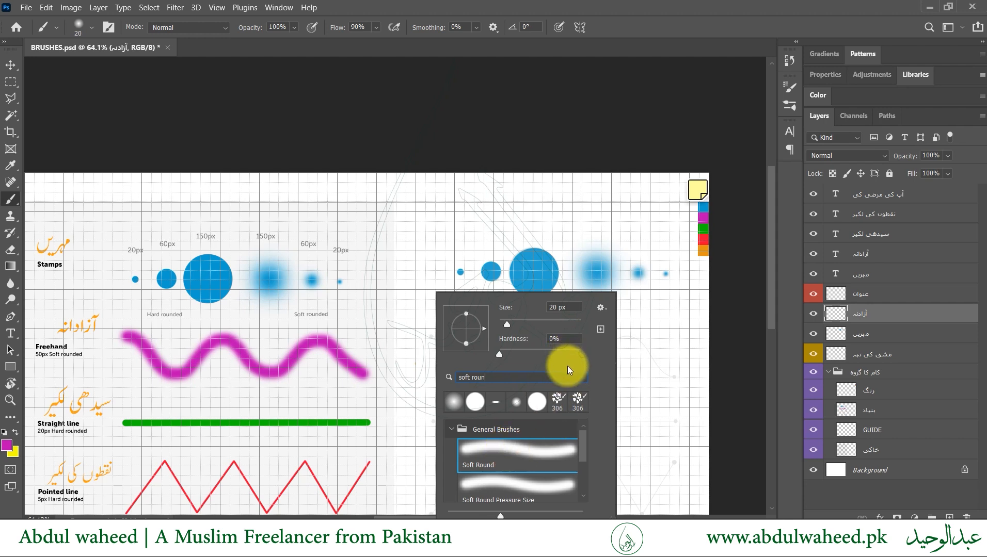
{"action": "left_click_drag", "start_coordinate": [571, 307], "coordinate": [345, 300]}
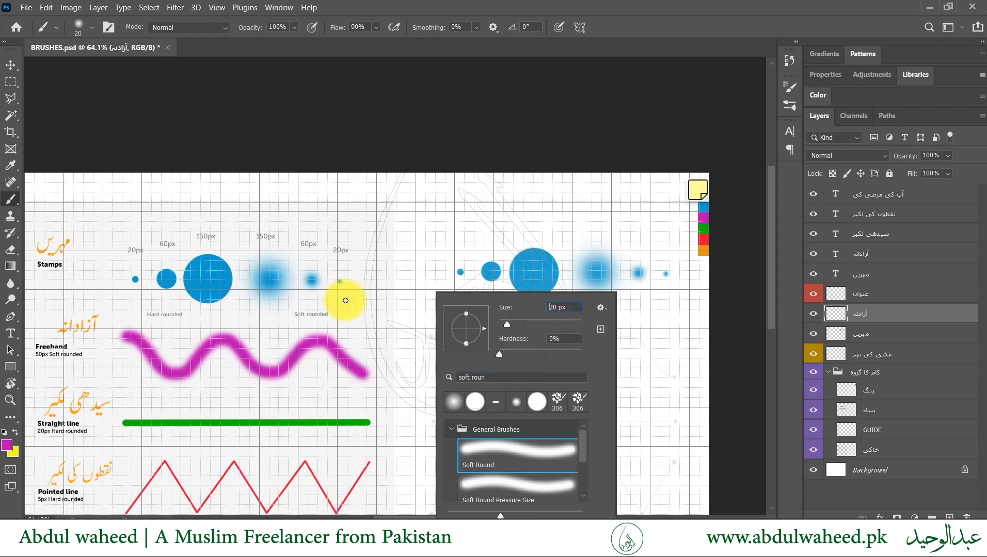
{"action": "type", "text": "500"}
{"action": "key", "text": "Return"}
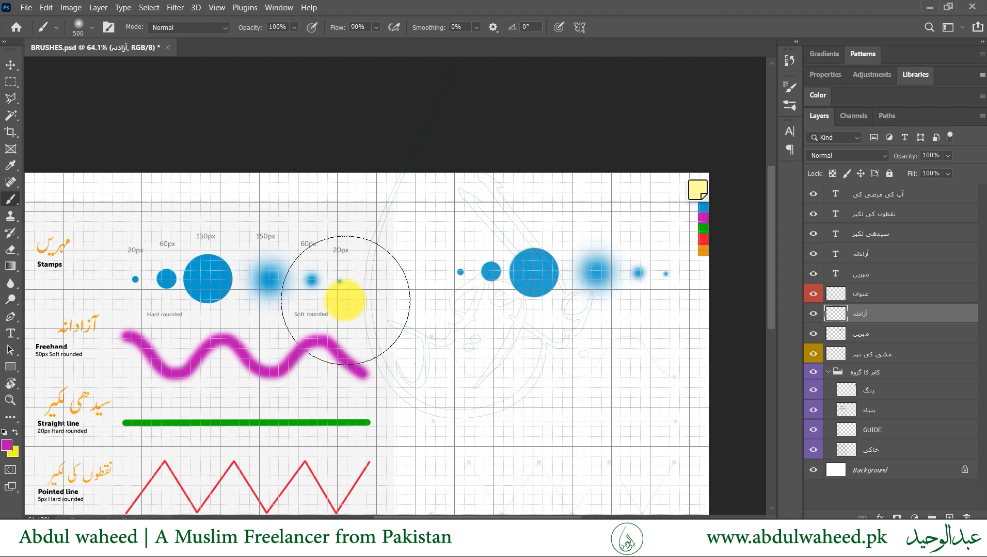
Set the soft brush's size to 50 px and paint one magenta freehand wave across the practice area's Freehand row
{"action": "right_click", "coordinate": [423, 345]}
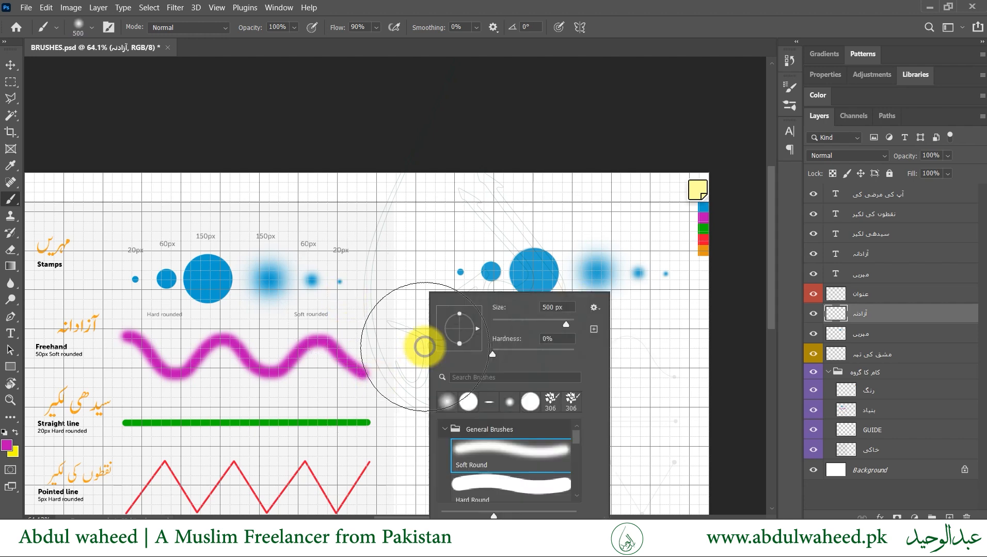
{"action": "double_click", "coordinate": [548, 306]}
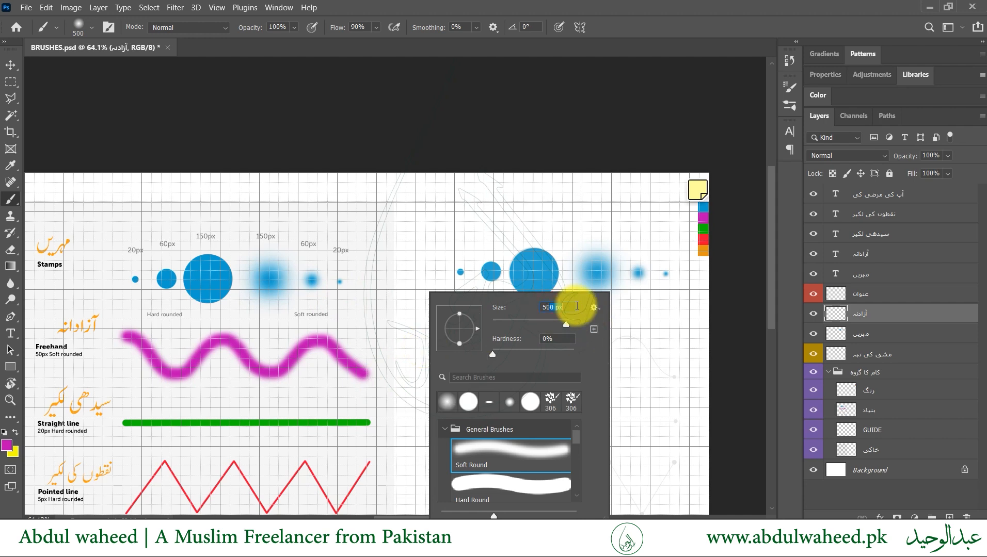
{"action": "type", "text": "50"}
{"action": "key", "text": "Return"}
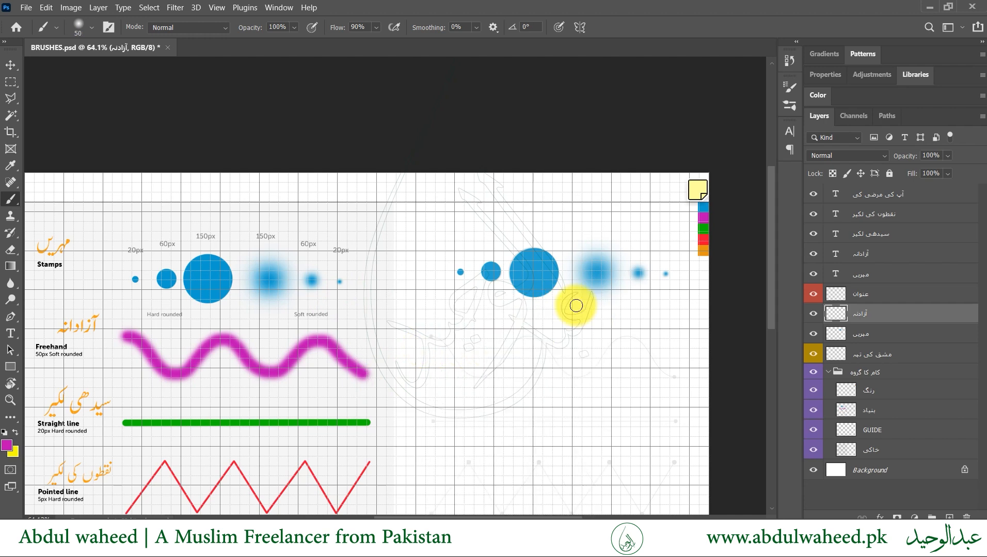
{"action": "scroll", "coordinate": [387, 377], "scroll_direction": "up", "scroll_amount": 2}
{"action": "mouse_move", "coordinate": [509, 354]}
{"action": "left_mouse_down"}
{"action": "mouse_move", "coordinate": [232, 345]}
{"action": "mouse_move", "coordinate": [277, 331]}
{"action": "mouse_move", "coordinate": [223, 310]}
{"action": "mouse_move", "coordinate": [240, 339]}
{"action": "mouse_move", "coordinate": [277, 348]}
{"action": "mouse_move", "coordinate": [323, 313]}
{"action": "mouse_move", "coordinate": [380, 351]}
{"action": "mouse_move", "coordinate": [416, 338]}
{"action": "mouse_move", "coordinate": [440, 312]}
{"action": "mouse_move", "coordinate": [460, 315]}
{"action": "mouse_move", "coordinate": [499, 353]}
{"action": "left_mouse_up"}
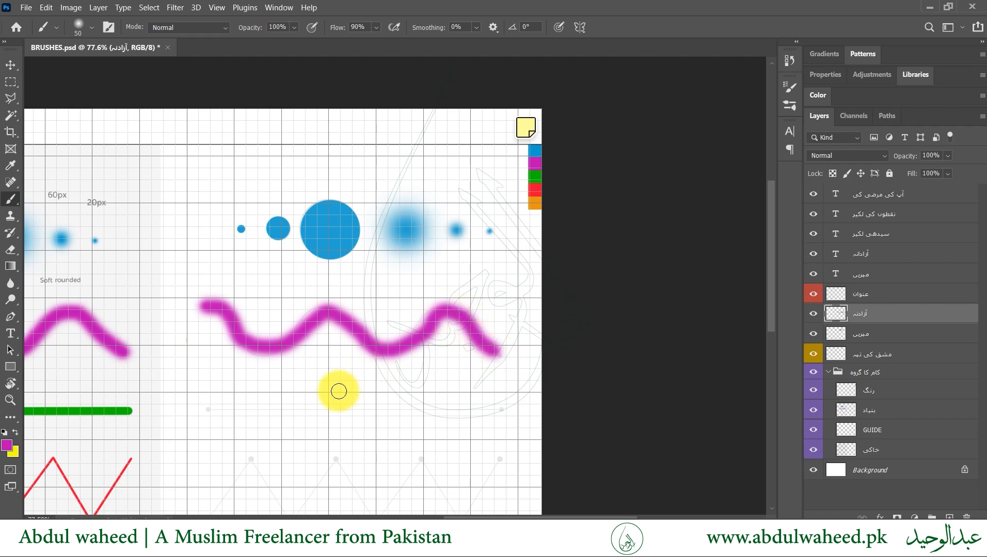
Move the magenta wave and the blue stamps separately to test their layers, and reselect the "آزادنہ" layer
{"action": "key", "text": "v"}
{"action": "mouse_move", "coordinate": [435, 325]}
{"action": "left_mouse_down"}
{"action": "mouse_move", "coordinate": [382, 347]}
{"action": "mouse_move", "coordinate": [447, 318]}
{"action": "mouse_move", "coordinate": [422, 345]}
{"action": "mouse_move", "coordinate": [448, 315]}
{"action": "mouse_move", "coordinate": [434, 322]}
{"action": "left_mouse_up"}
{"action": "mouse_move", "coordinate": [328, 238]}
{"action": "left_mouse_down"}
{"action": "mouse_move", "coordinate": [394, 243]}
{"action": "mouse_move", "coordinate": [271, 261]}
{"action": "mouse_move", "coordinate": [337, 211]}
{"action": "left_mouse_up"}
{"action": "left_click_drag", "start_coordinate": [319, 217], "coordinate": [267, 356]}
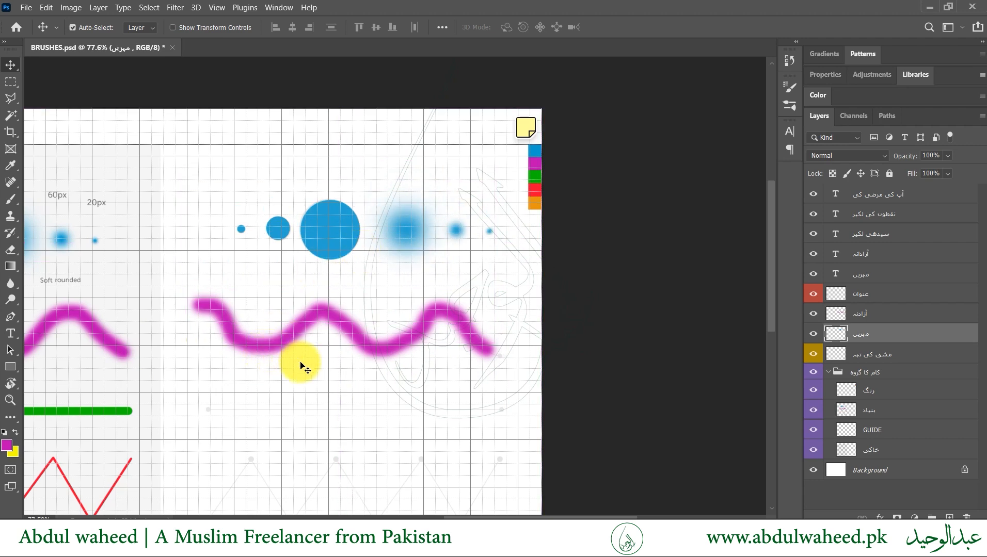
{"action": "left_click", "coordinate": [852, 313]}
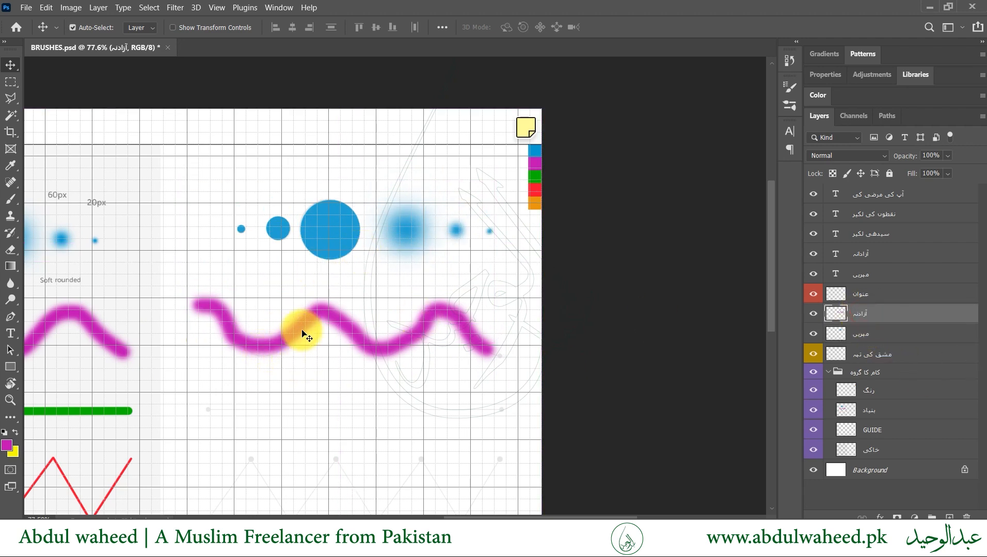
Try a curved and a straight magenta freehand stroke along the Straight line row, undoing each one
{"action": "left_click_drag", "start_coordinate": [299, 332], "coordinate": [453, 254]}
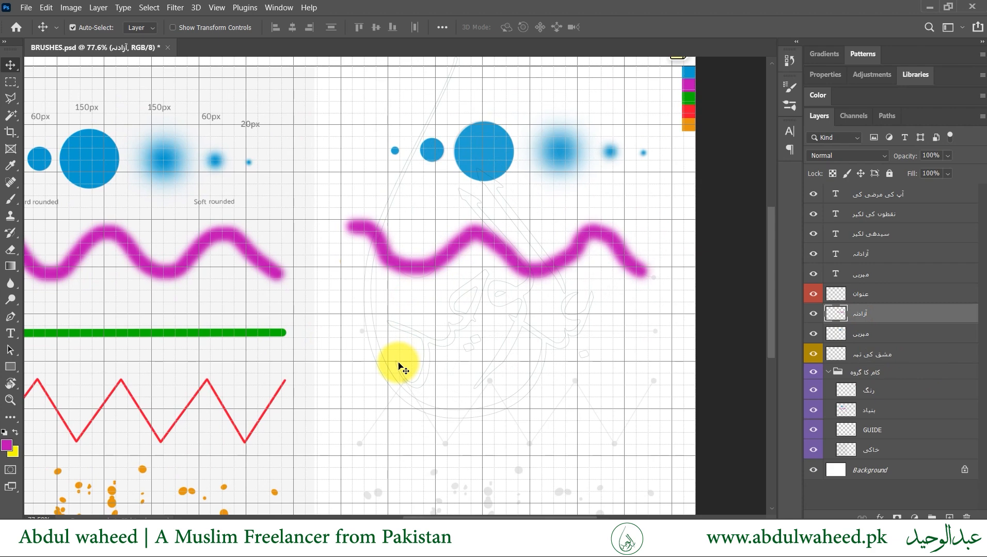
{"action": "left_click_drag", "start_coordinate": [243, 357], "coordinate": [410, 344]}
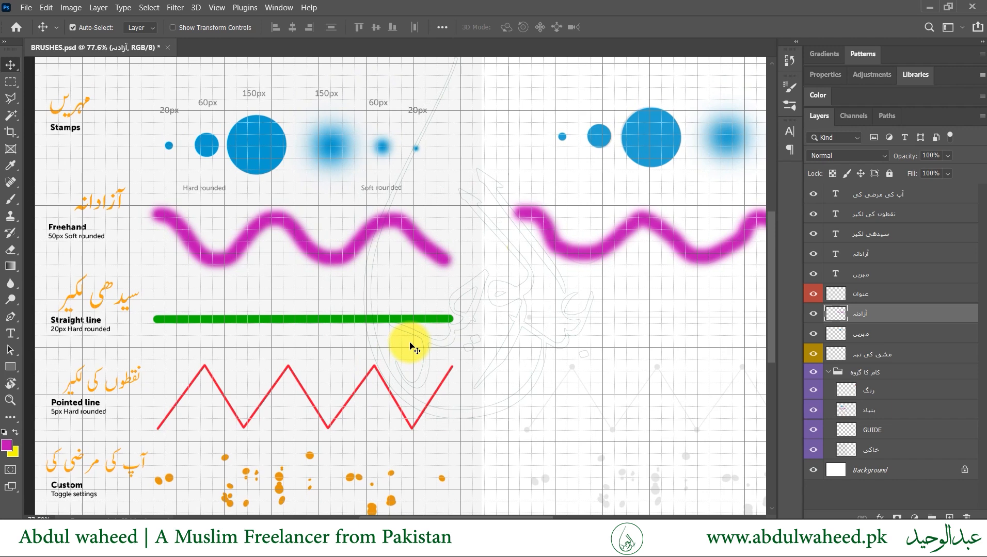
{"action": "mouse_move", "coordinate": [599, 309]}
{"action": "left_mouse_down"}
{"action": "mouse_move", "coordinate": [396, 300]}
{"action": "mouse_move", "coordinate": [376, 315]}
{"action": "mouse_move", "coordinate": [396, 302]}
{"action": "left_mouse_up"}
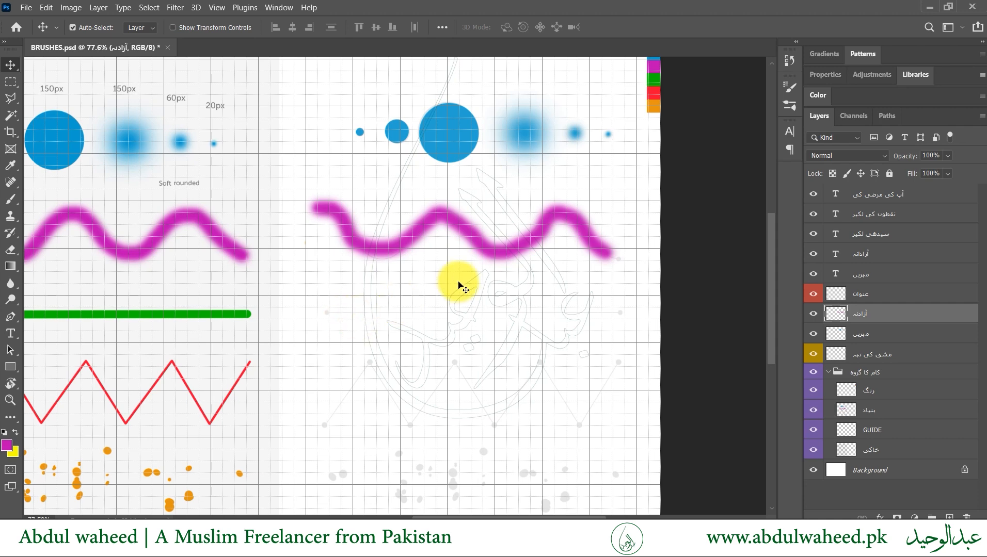
{"action": "key", "text": "b"}
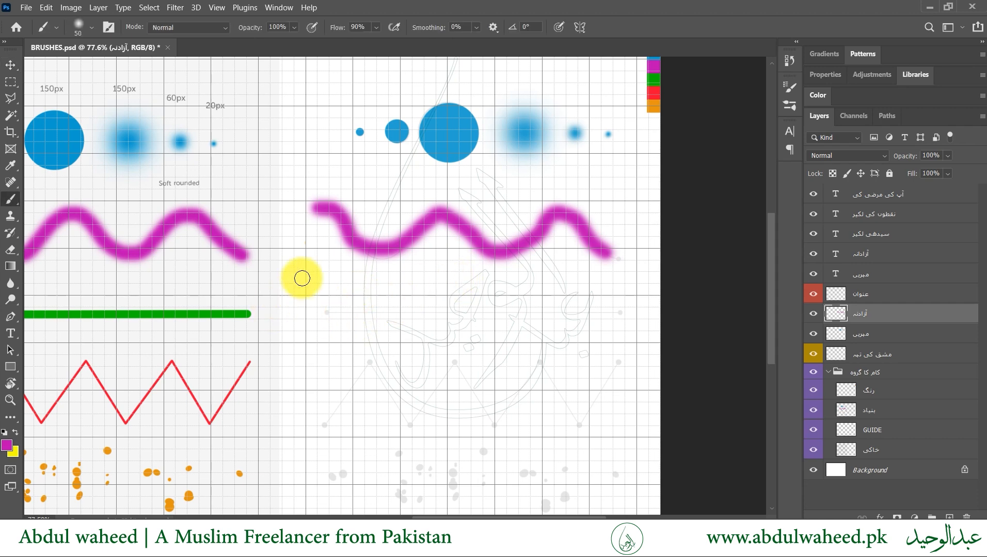
{"action": "mouse_move", "coordinate": [320, 315]}
{"action": "left_mouse_down"}
{"action": "mouse_move", "coordinate": [388, 286]}
{"action": "mouse_move", "coordinate": [435, 326]}
{"action": "mouse_move", "coordinate": [519, 306]}
{"action": "left_mouse_up"}
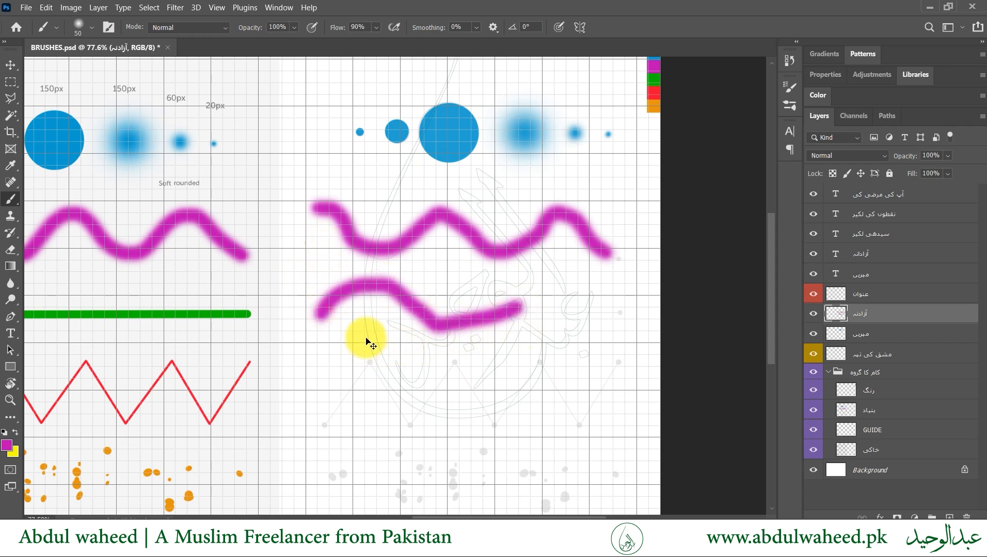
{"action": "key", "text": "ctrl+z"}
{"action": "left_click_drag", "start_coordinate": [326, 310], "coordinate": [624, 313]}
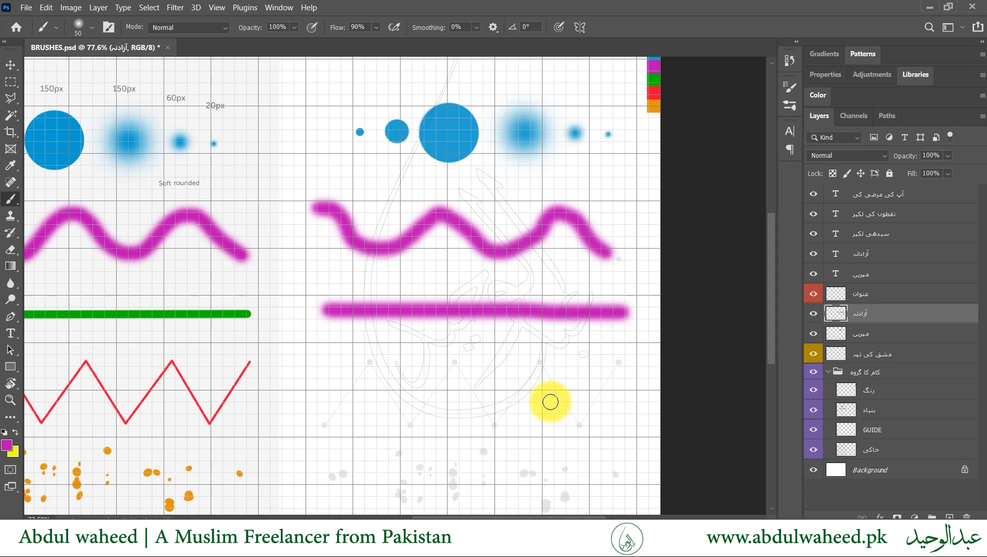
{"action": "key", "text": "ctrl+z"}
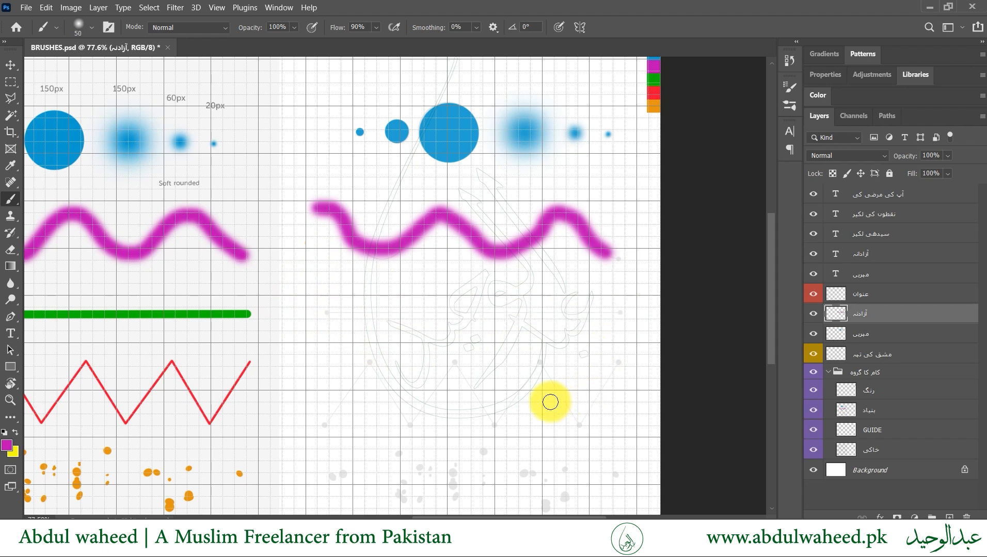
Create a new layer named "سیدھی لکیر" above the freehand layer for the straight line
{"action": "scroll", "coordinate": [569, 361], "scroll_direction": "up", "scroll_amount": 3}
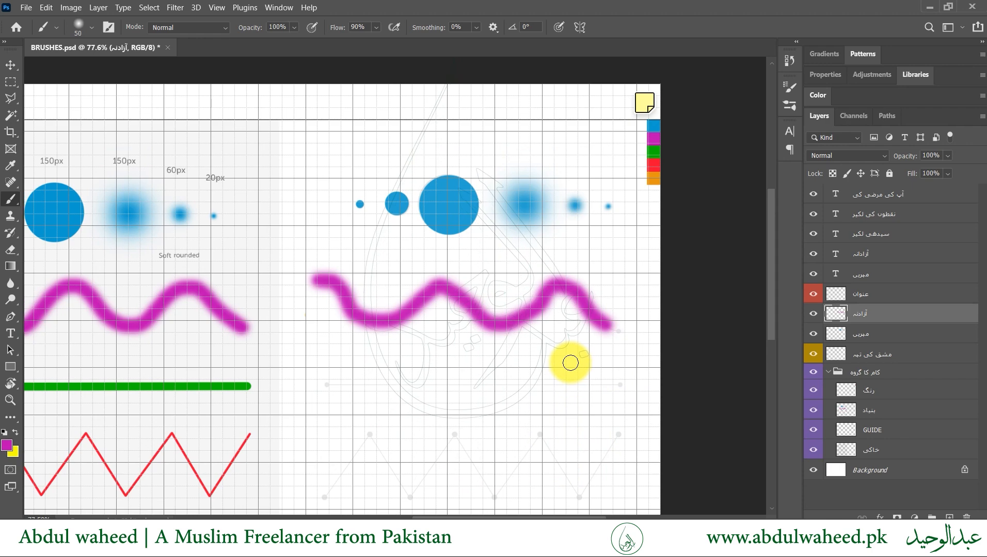
{"action": "mouse_move", "coordinate": [126, 489]}
{"action": "left_mouse_down"}
{"action": "mouse_move", "coordinate": [469, 425]}
{"action": "mouse_move", "coordinate": [414, 451]}
{"action": "left_mouse_up"}
{"action": "key", "text": "ctrl+shift+n"}
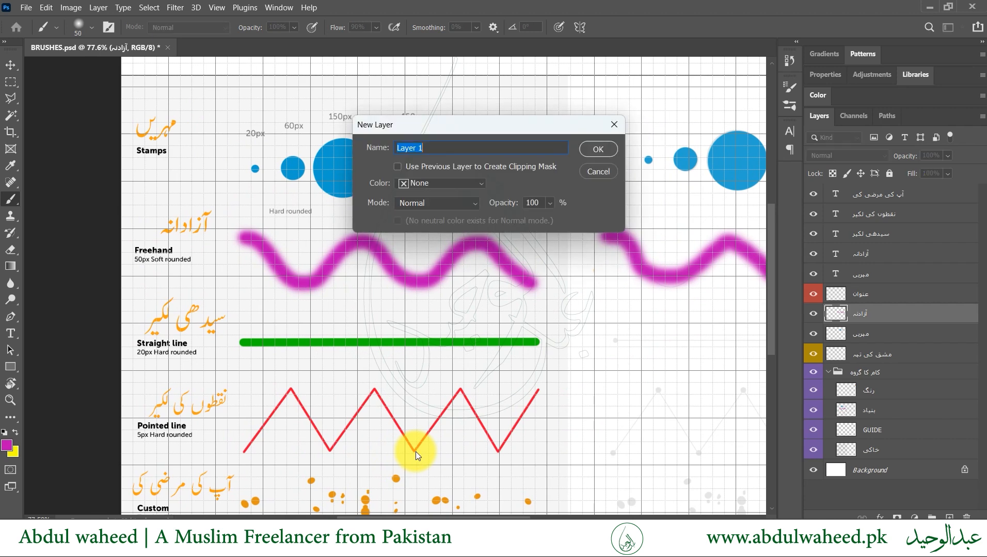
{"action": "type", "text": "سیدھی لکیر"}
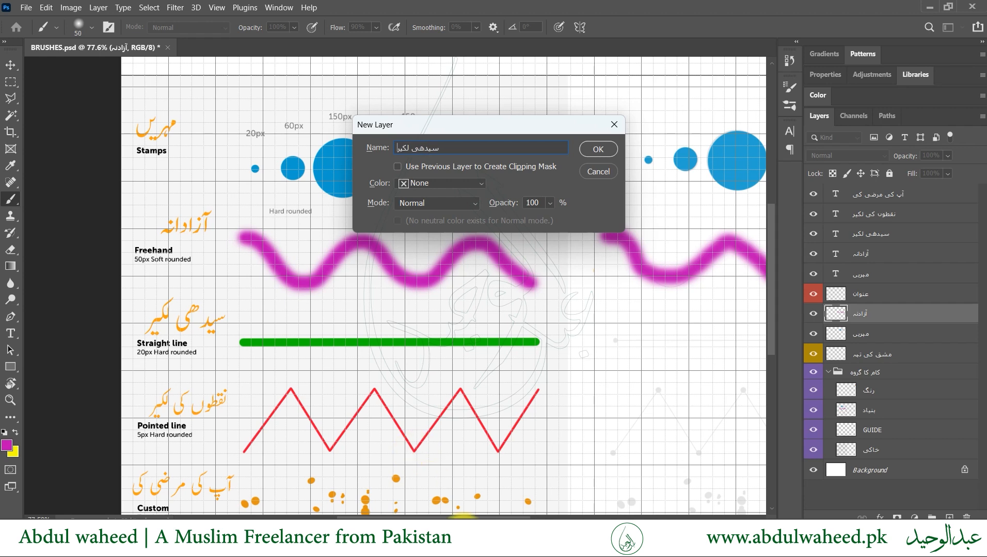
{"action": "left_click", "coordinate": [604, 150]}
Find the Hard Round brush by searching the brush presets for "hard" and select it
{"action": "mouse_move", "coordinate": [490, 349]}
{"action": "left_mouse_down"}
{"action": "mouse_move", "coordinate": [269, 365]}
{"action": "mouse_move", "coordinate": [374, 330]}
{"action": "mouse_move", "coordinate": [306, 341]}
{"action": "left_mouse_up"}
{"action": "right_click", "coordinate": [352, 334]}
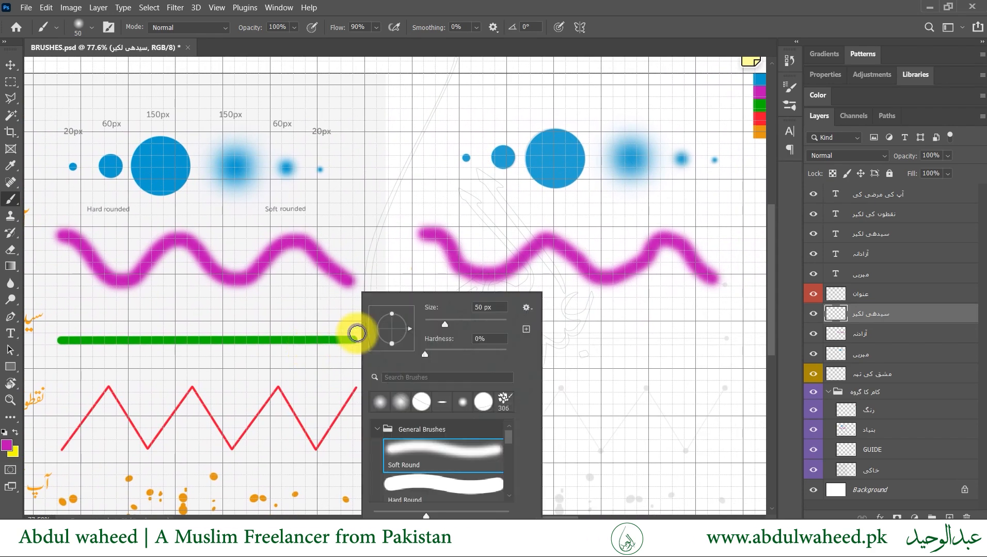
{"action": "left_click", "coordinate": [415, 381]}
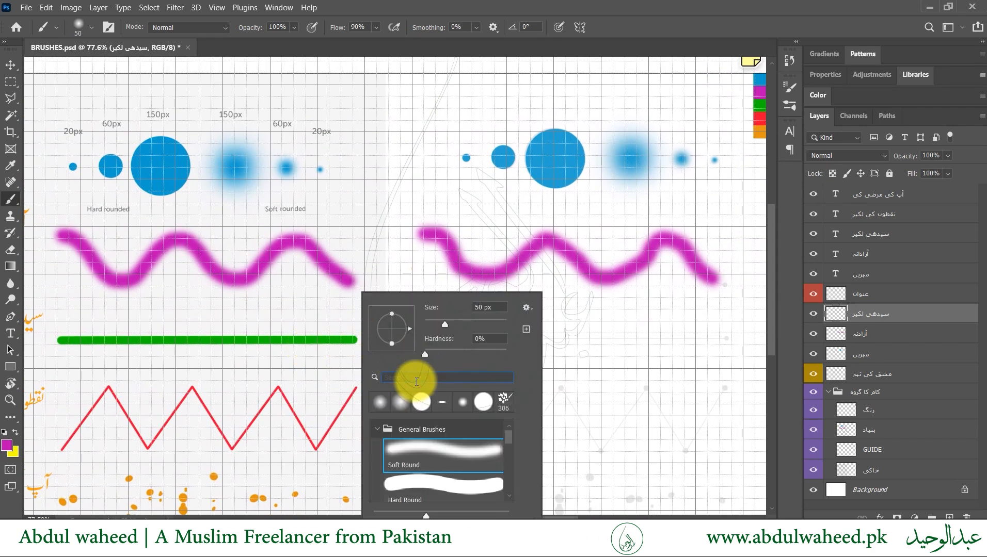
{"action": "type", "text": "st"}
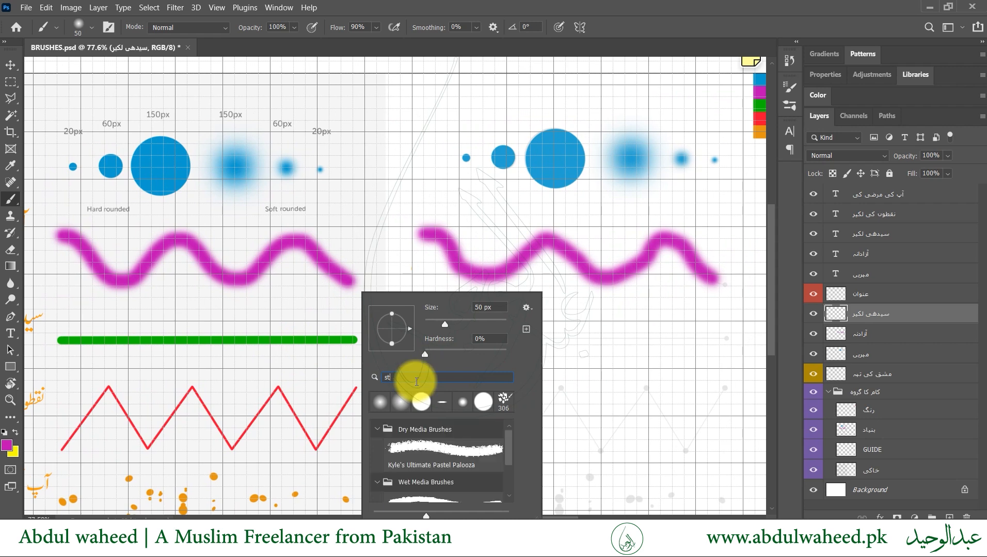
{"action": "key", "text": "BackSpace"}
{"action": "key", "text": "BackSpace"}
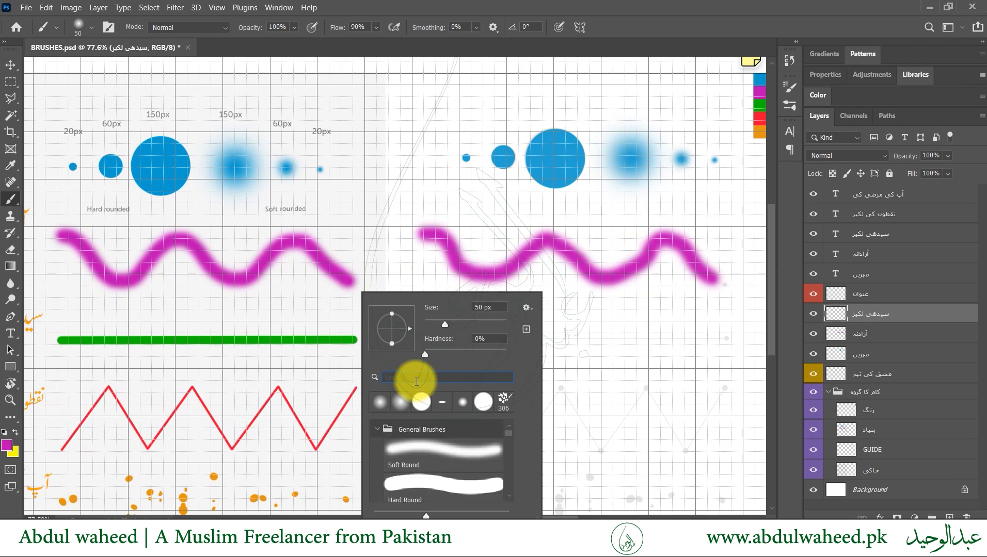
{"action": "type", "text": "hard"}
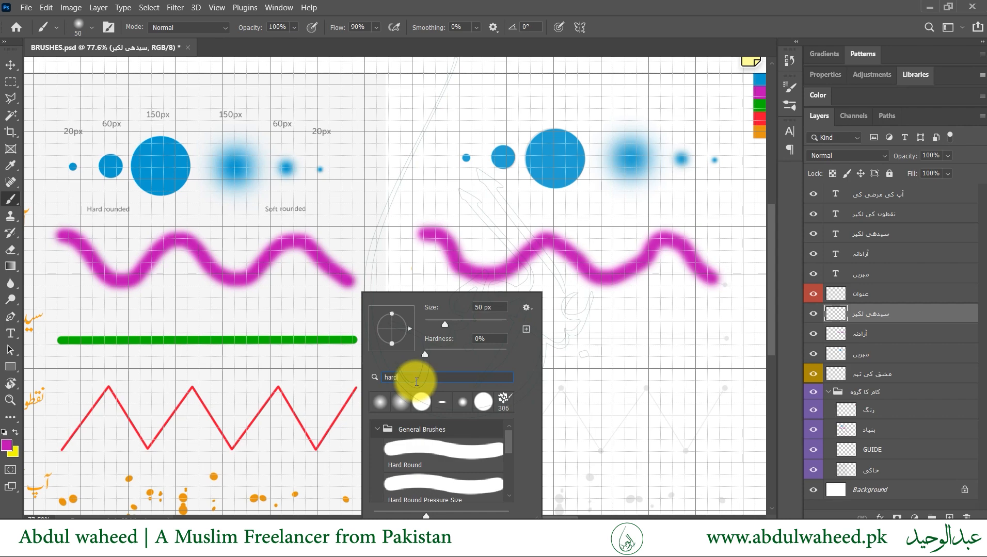
{"action": "left_click", "coordinate": [439, 451]}
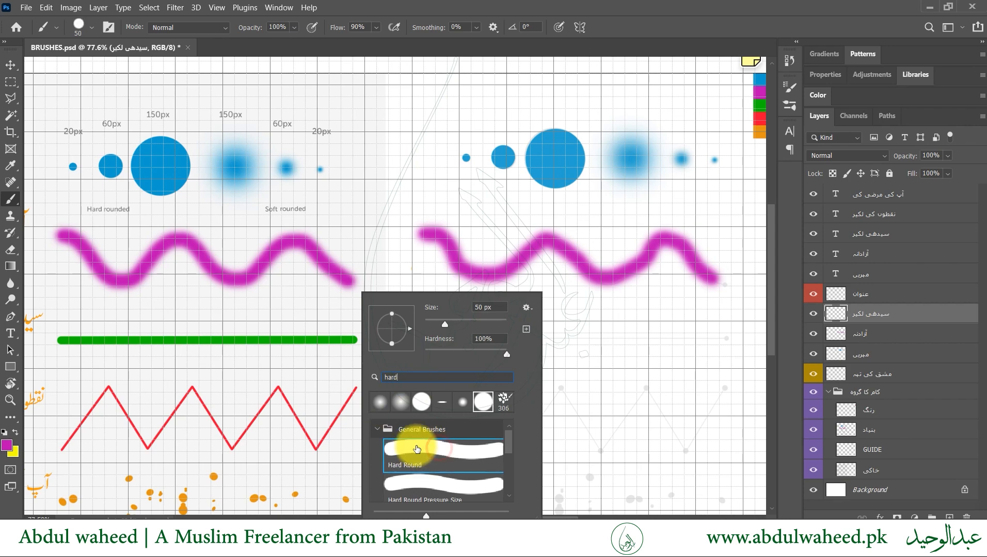
Set the Hard Round brush's size to 20 px for the straight line
{"action": "left_click_drag", "start_coordinate": [209, 359], "coordinate": [350, 313]}
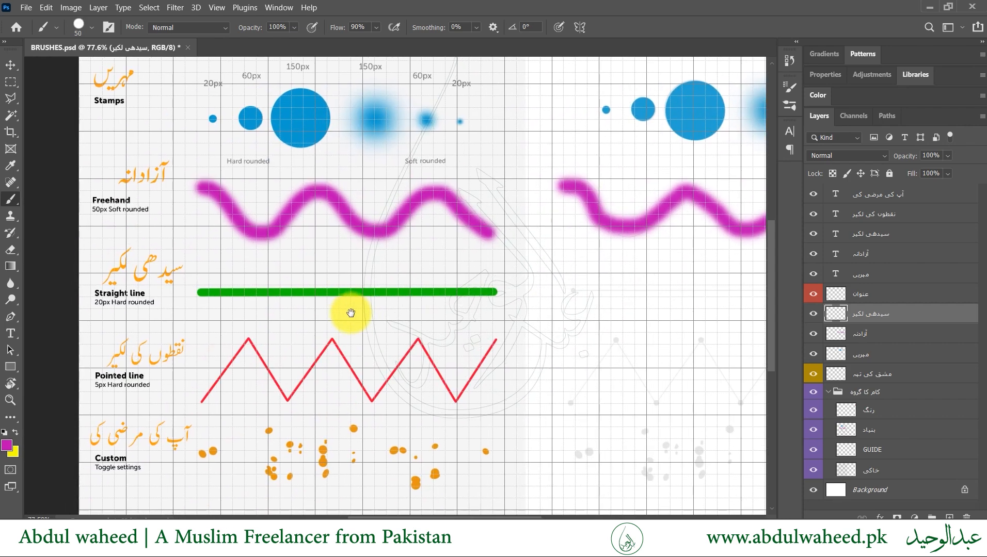
{"action": "left_click_drag", "start_coordinate": [493, 321], "coordinate": [372, 336]}
{"action": "right_click", "coordinate": [383, 341]}
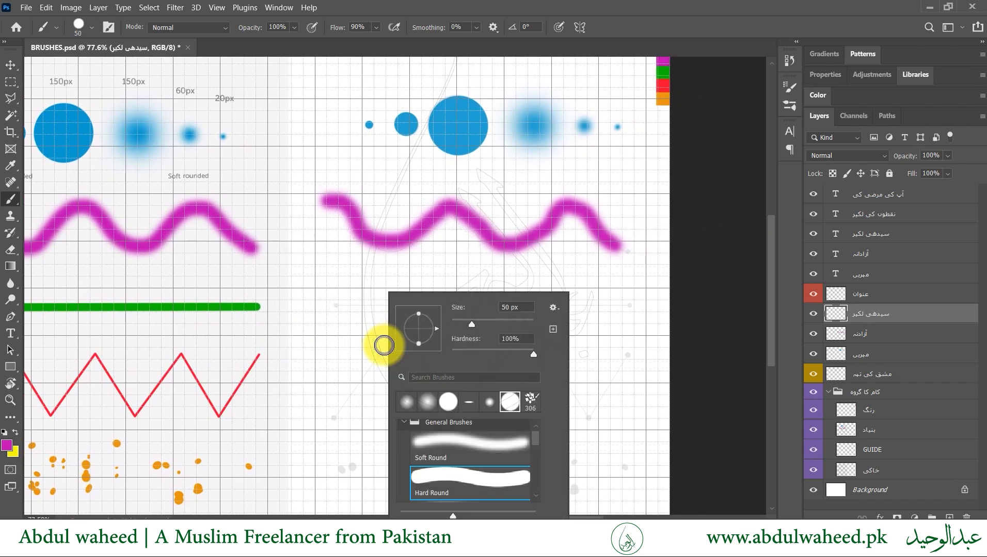
{"action": "left_click", "coordinate": [511, 307]}
{"action": "type", "text": "20"}
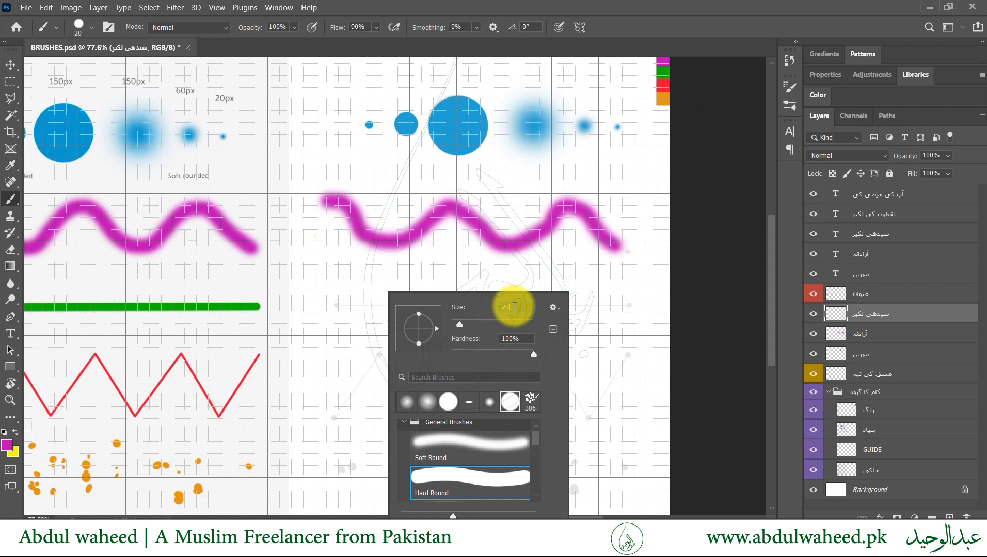
{"action": "key", "text": "Return"}
Sample the green swatch beside the practice area as the foreground colour and return to the Brush tool
{"action": "left_click_drag", "start_coordinate": [383, 285], "coordinate": [397, 333]}
{"action": "key", "text": "i"}
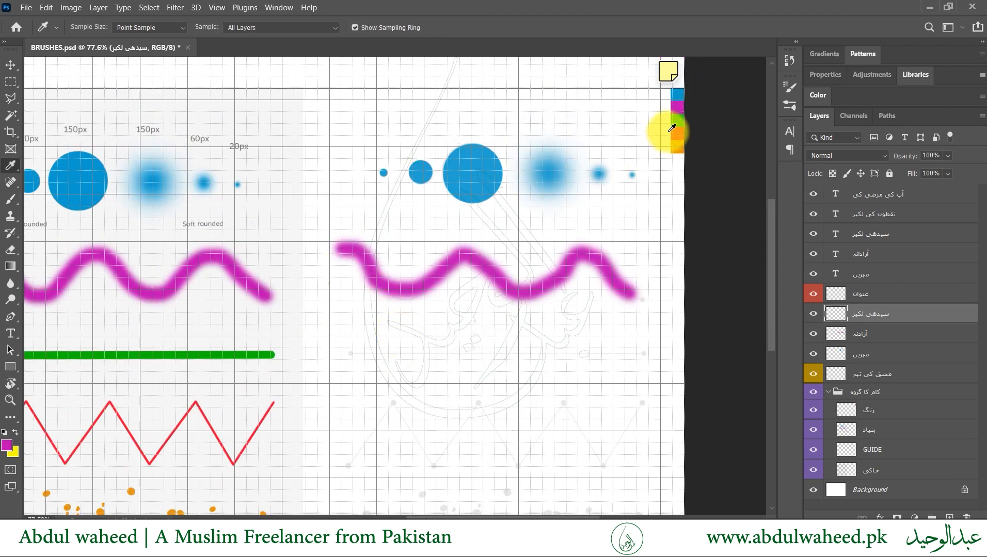
{"action": "left_click", "coordinate": [678, 120]}
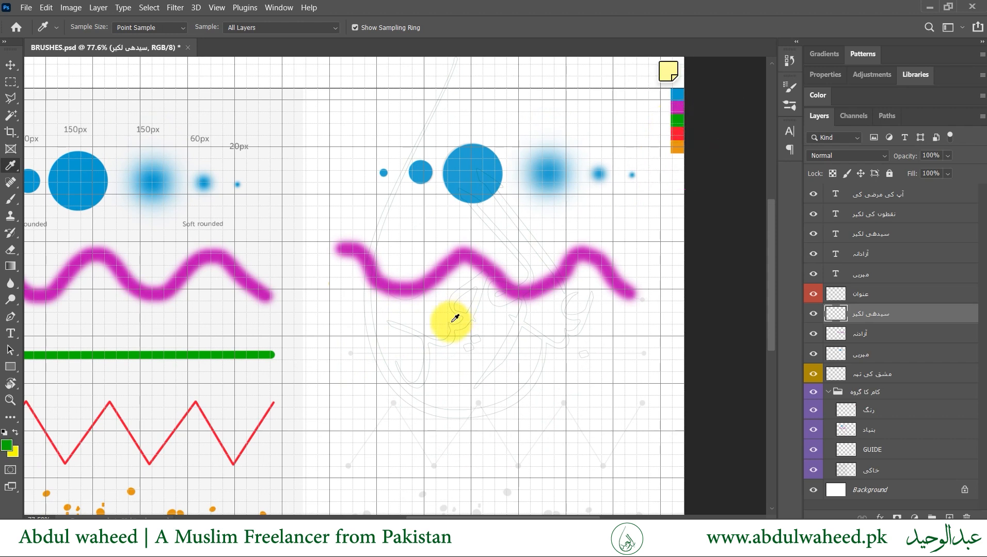
{"action": "key", "text": "b"}
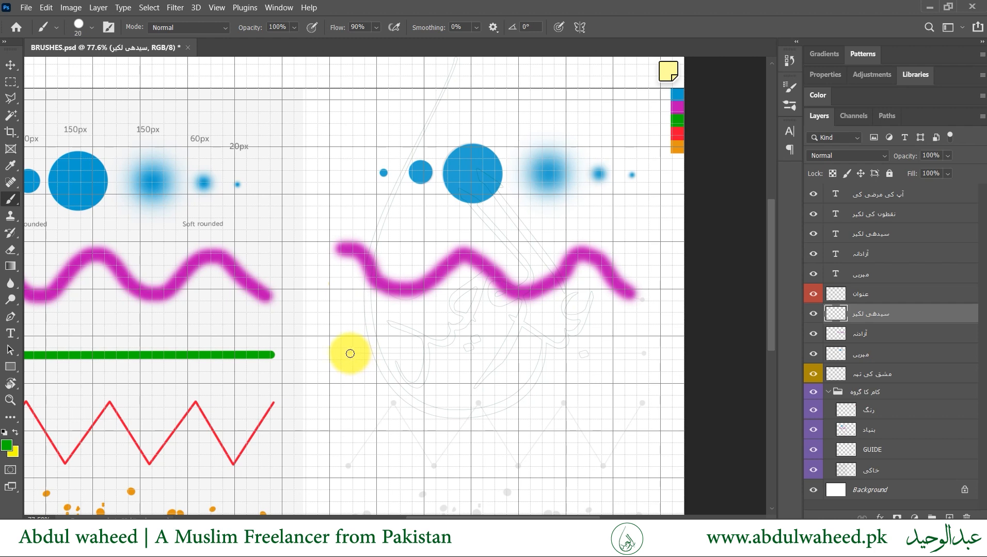
Paint a straight horizontal green line between the two guide dots below the magenta wave in the practice area
{"action": "left_click", "coordinate": [350, 353]}
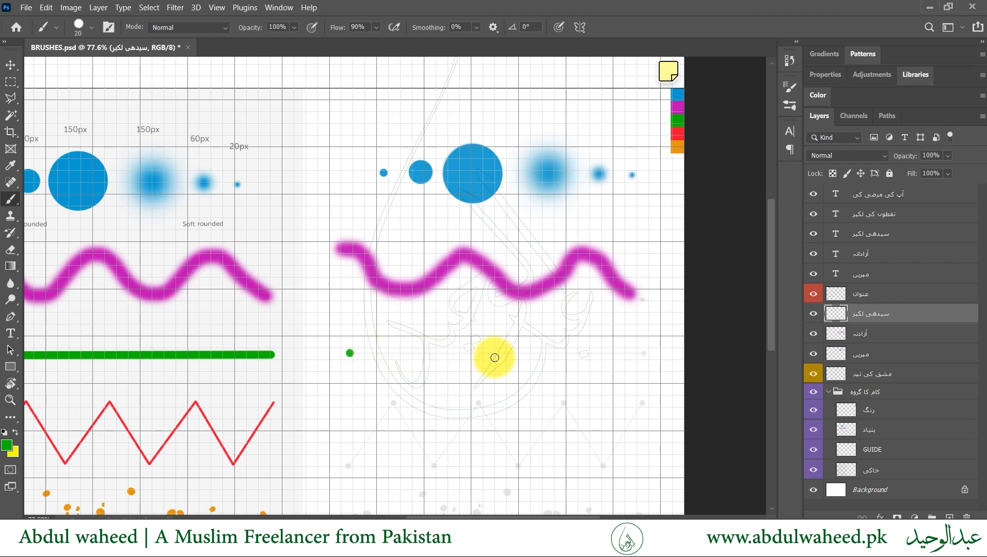
{"action": "left_click", "coordinate": [644, 352], "text": "shift"}
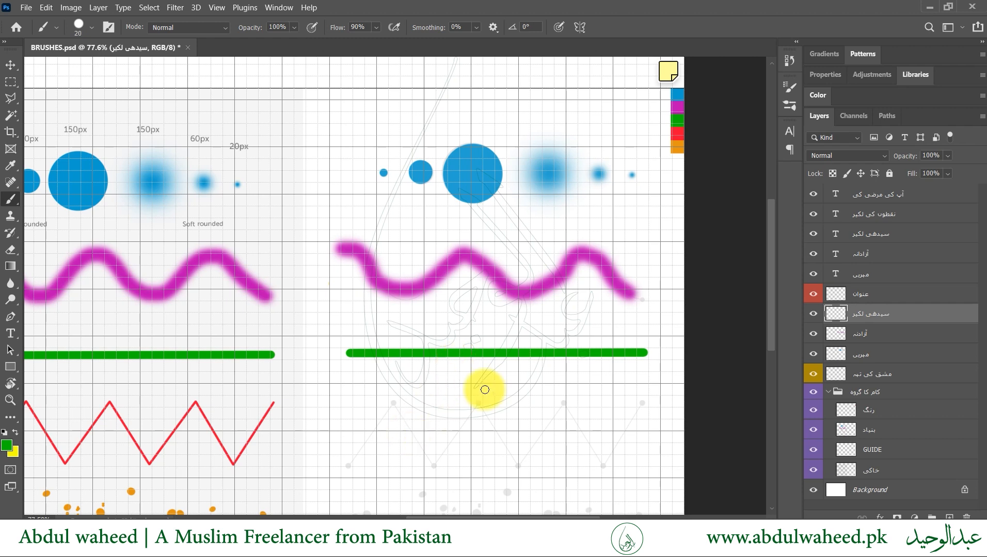
Create a new layer named "نقطوں کی لکیر" above the straight-line layer for the pointed line
{"action": "scroll", "coordinate": [459, 356], "scroll_direction": "down", "scroll_amount": 3}
{"action": "scroll", "coordinate": [452, 320], "scroll_direction": "left", "scroll_amount": 1}
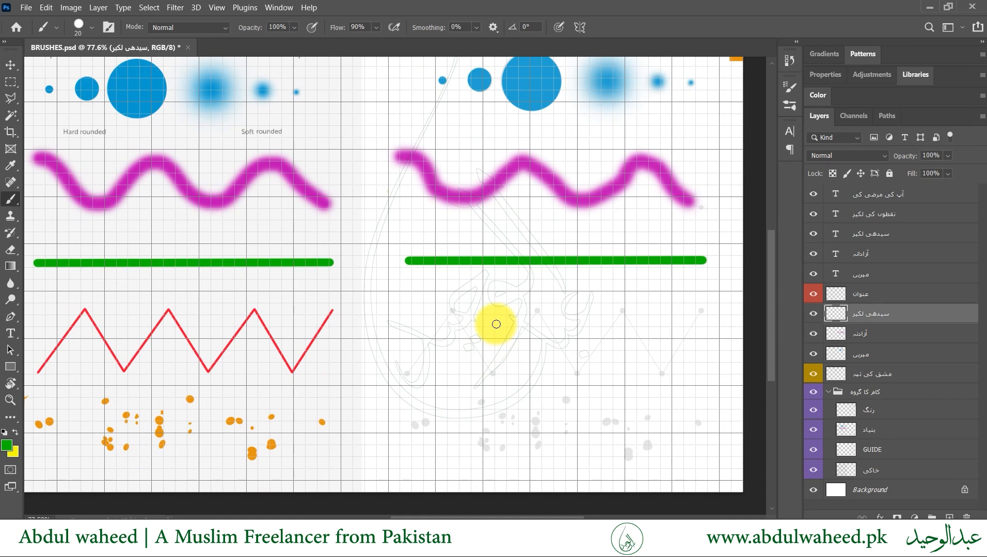
{"action": "left_click_drag", "start_coordinate": [342, 352], "coordinate": [478, 353]}
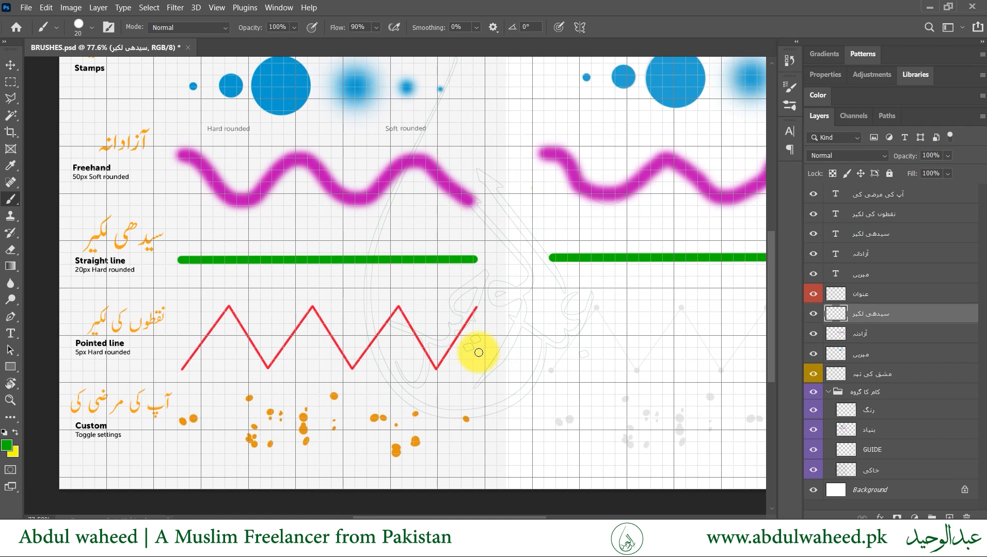
{"action": "key", "text": "ctrl+shift+n"}
{"action": "type", "text": "بقطو"}
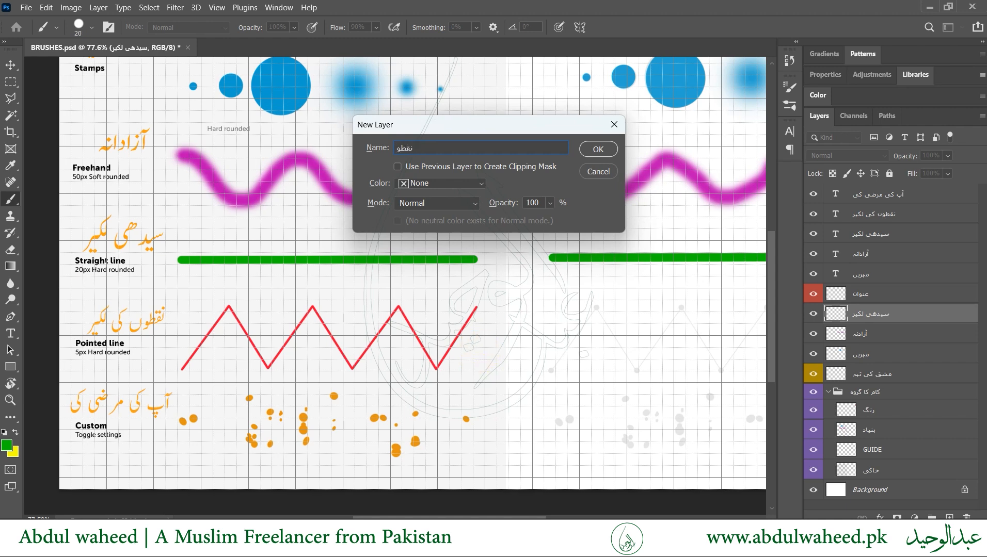
{"action": "type", "text": "ں کی لکیر"}
{"action": "key", "text": "Return"}
Sample the red swatch beside the practice area as the foreground colour for the pointed line
{"action": "left_click_drag", "start_coordinate": [493, 328], "coordinate": [289, 403]}
{"action": "left_click_drag", "start_coordinate": [484, 178], "coordinate": [526, 199]}
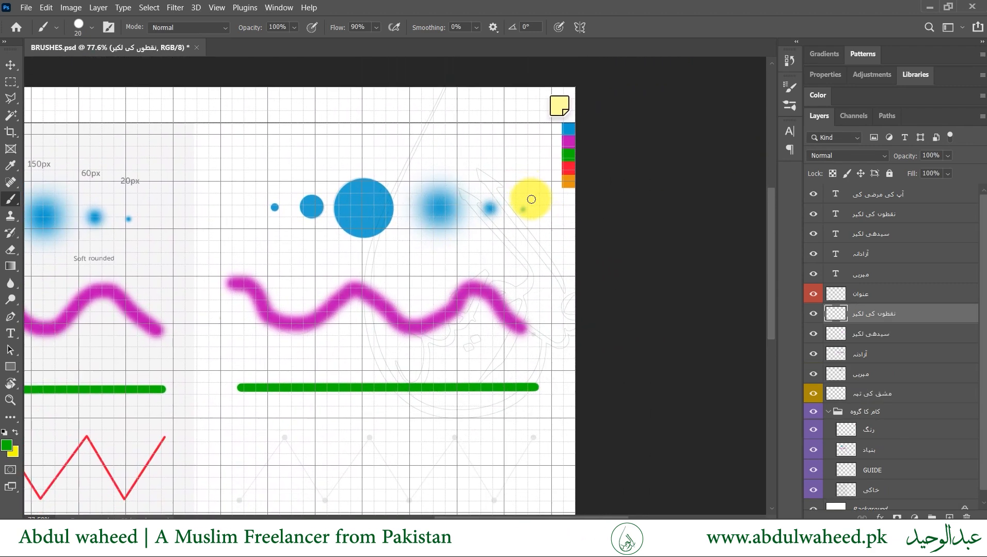
{"action": "key", "text": "i"}
{"action": "left_click", "coordinate": [573, 166]}
Return to the Brush tool and open the brush size and preset settings for the pointed line
{"action": "left_click_drag", "start_coordinate": [278, 351], "coordinate": [580, 149]}
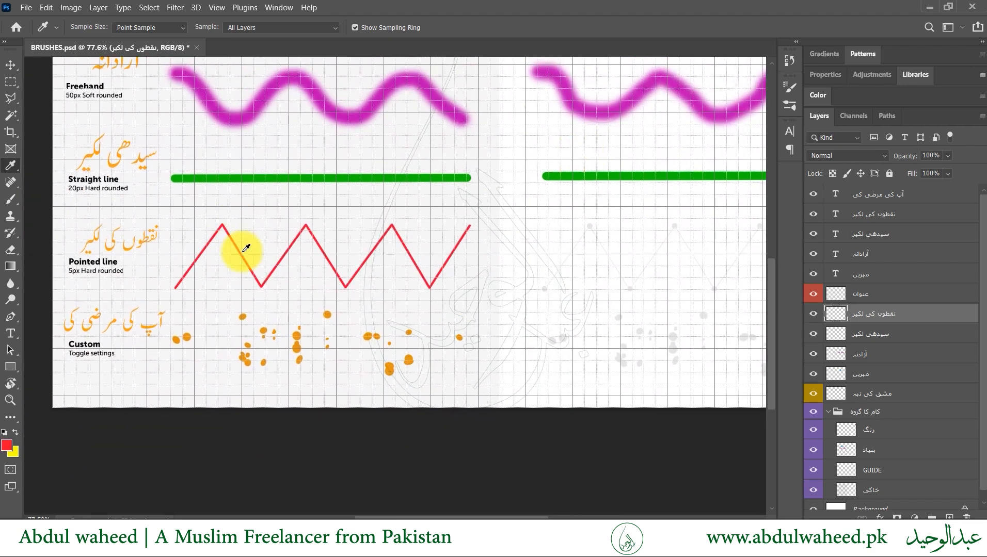
{"action": "key", "text": "b"}
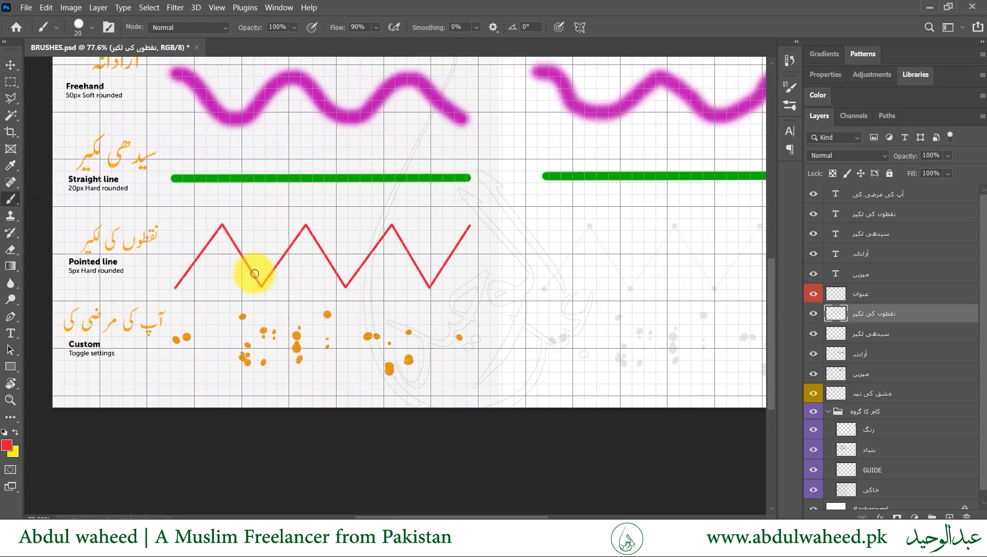
{"action": "right_click", "coordinate": [221, 283]}
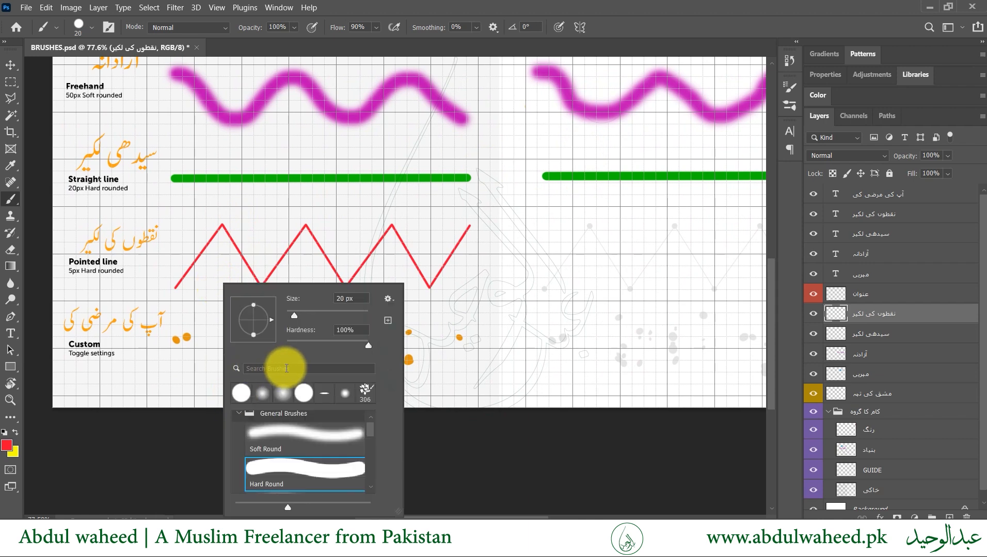